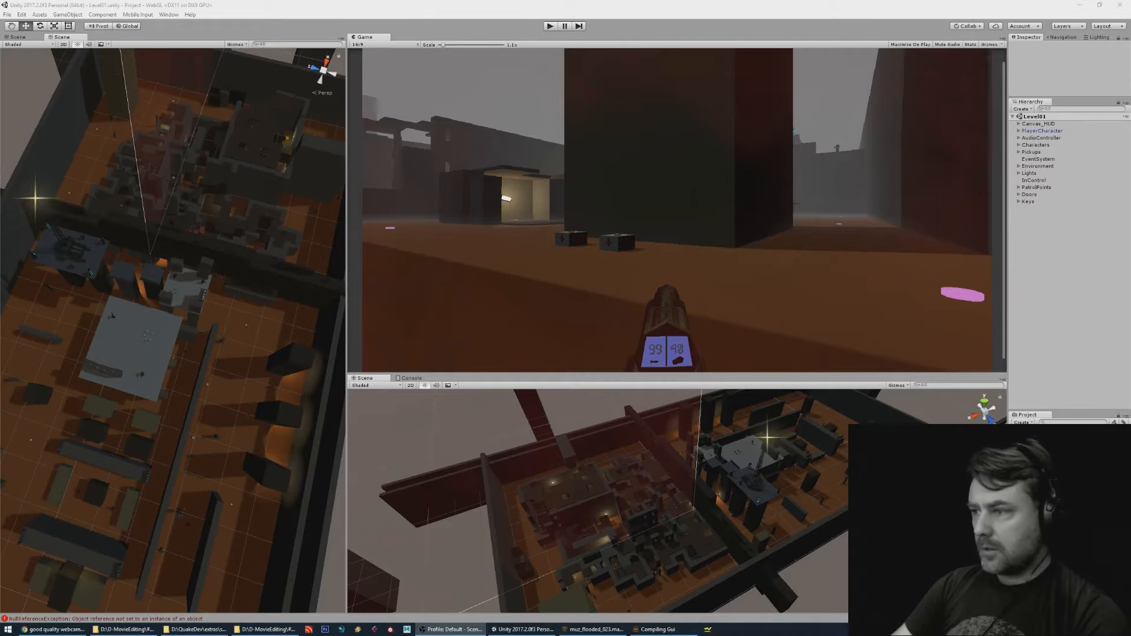
Start a playtest of Level01 and shoot the melee cyborg outside the building with the green doorway.
left_click(552, 27)
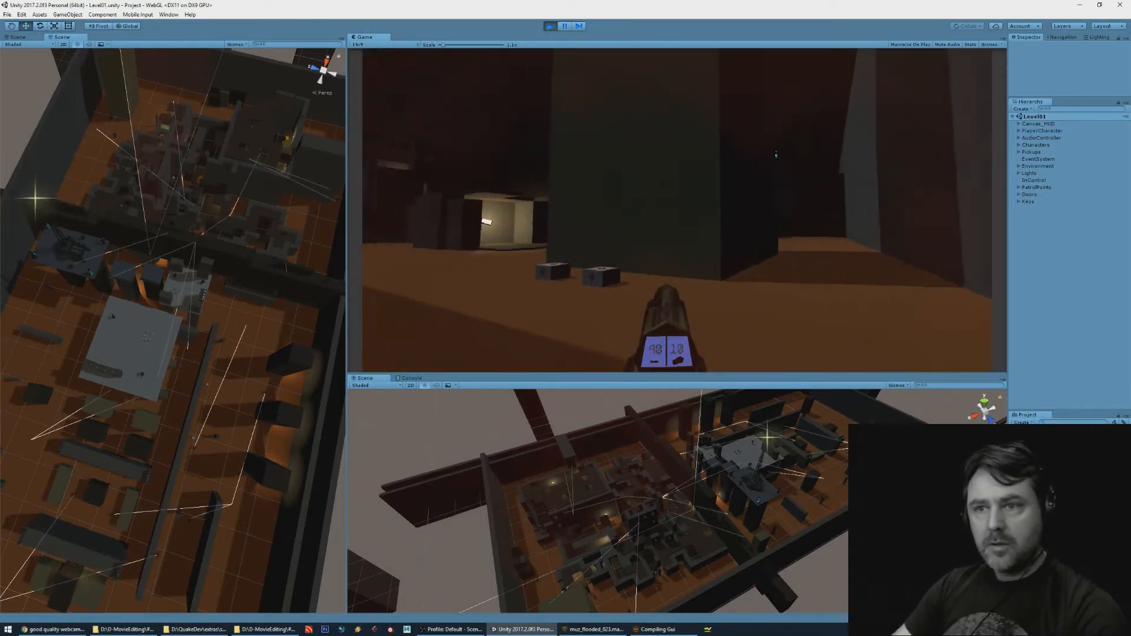
key("w")
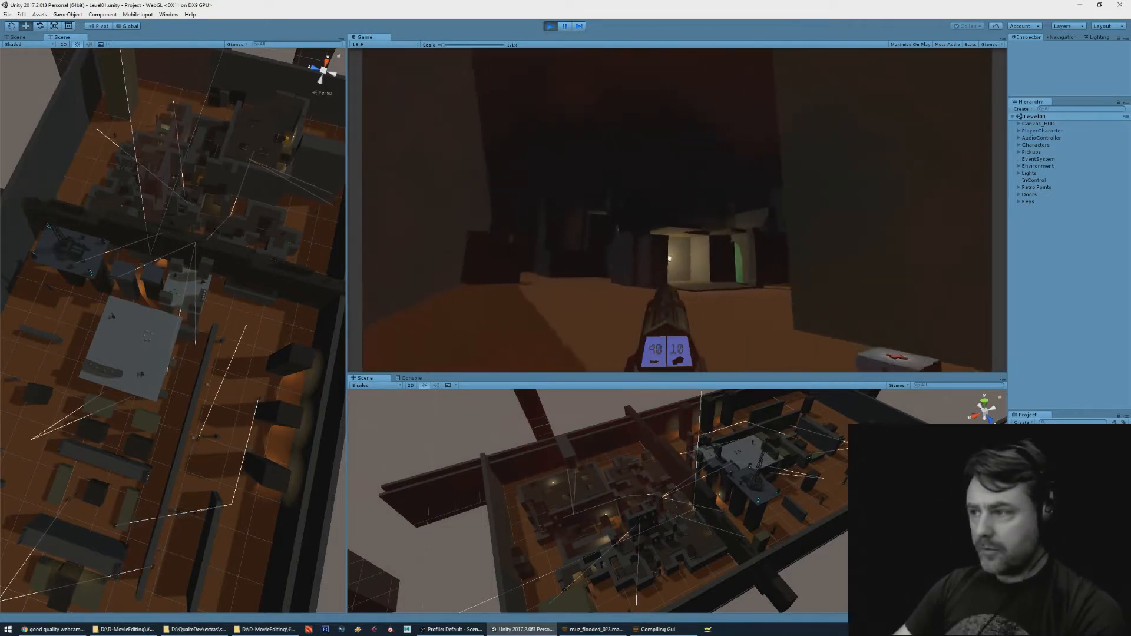
key("w")
left_click(678, 210)
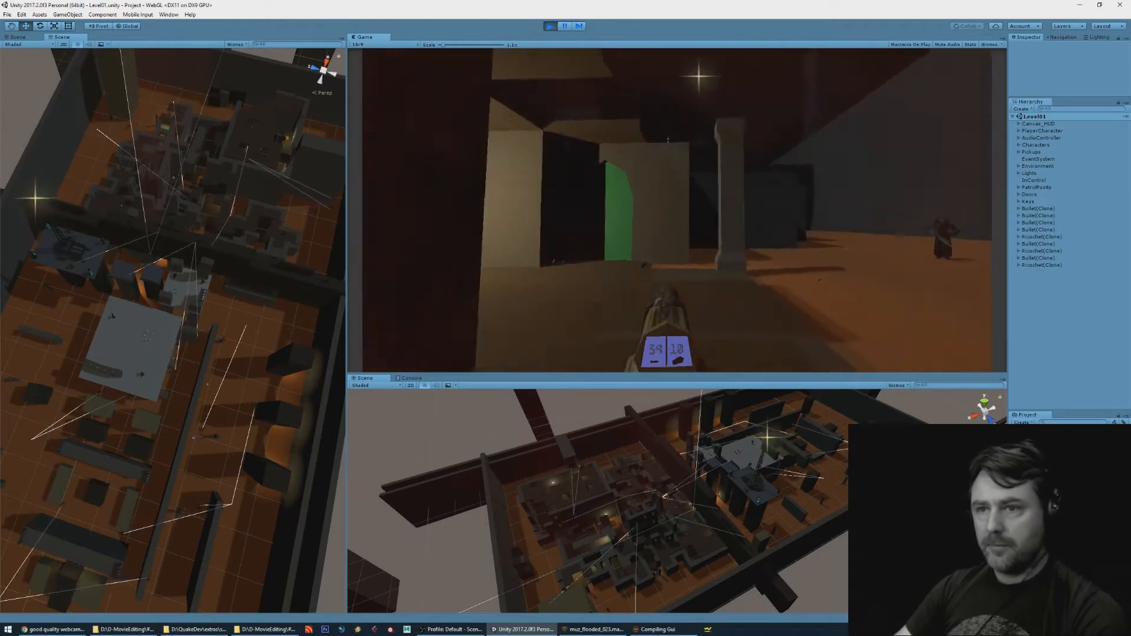
left_click(678, 211)
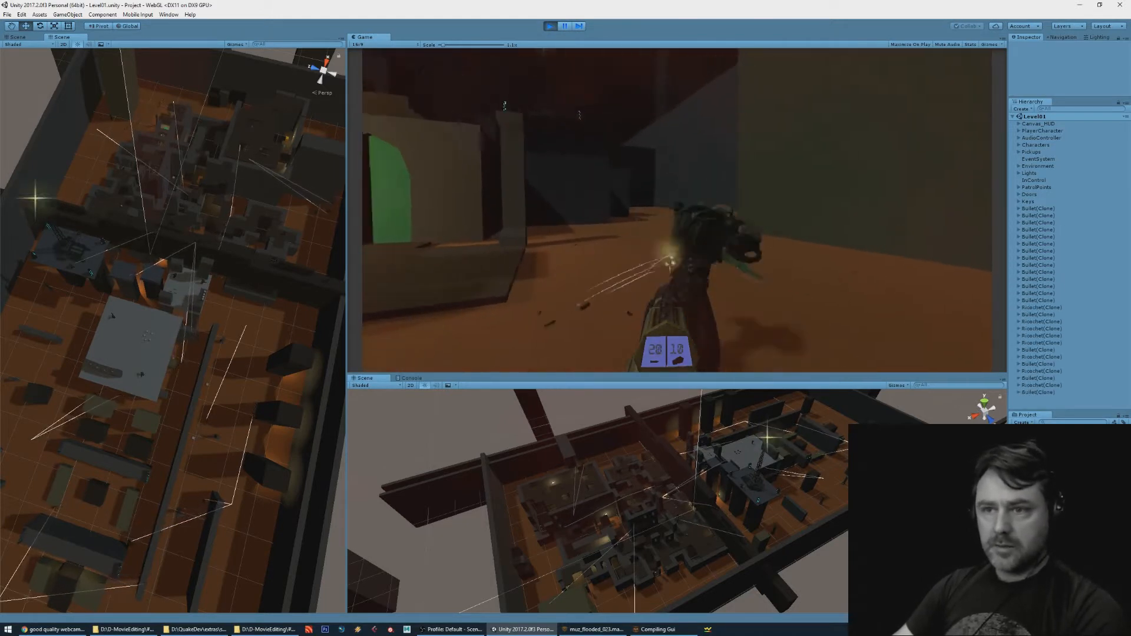
left_click(678, 210)
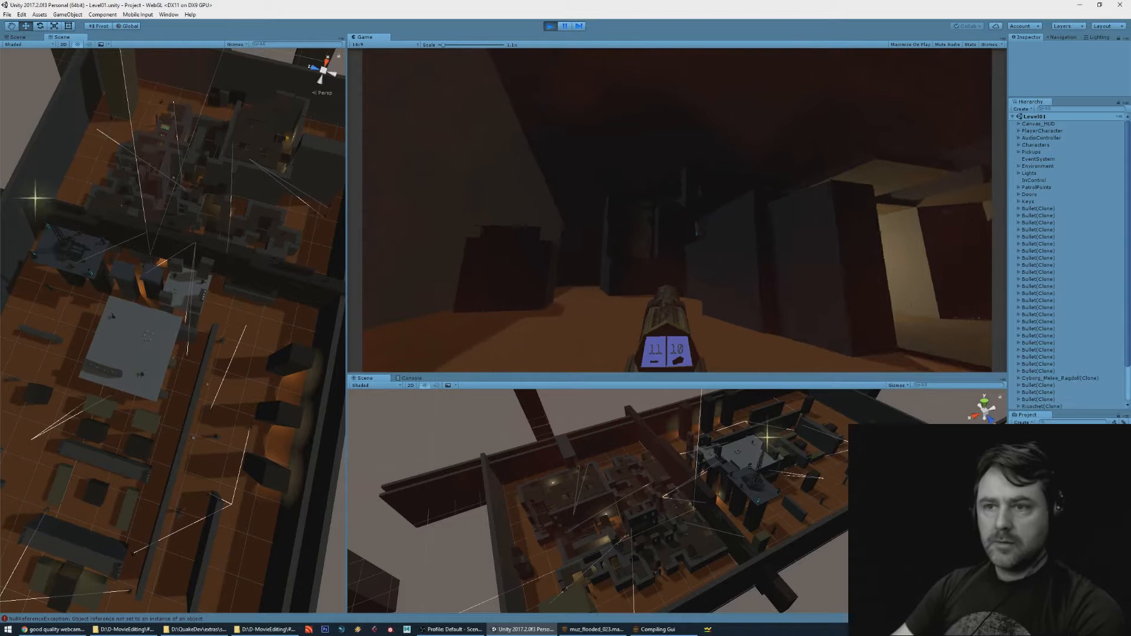
Jump onto the building roofs and survey the layout of Level01 from above.
key("w")
key("space")
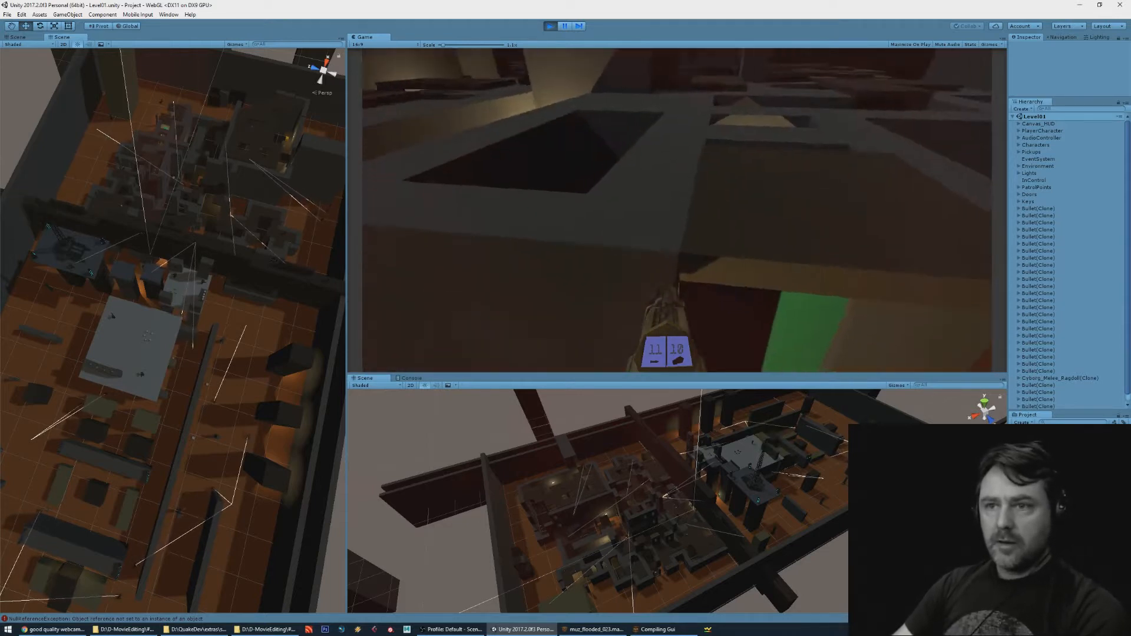
key("space")
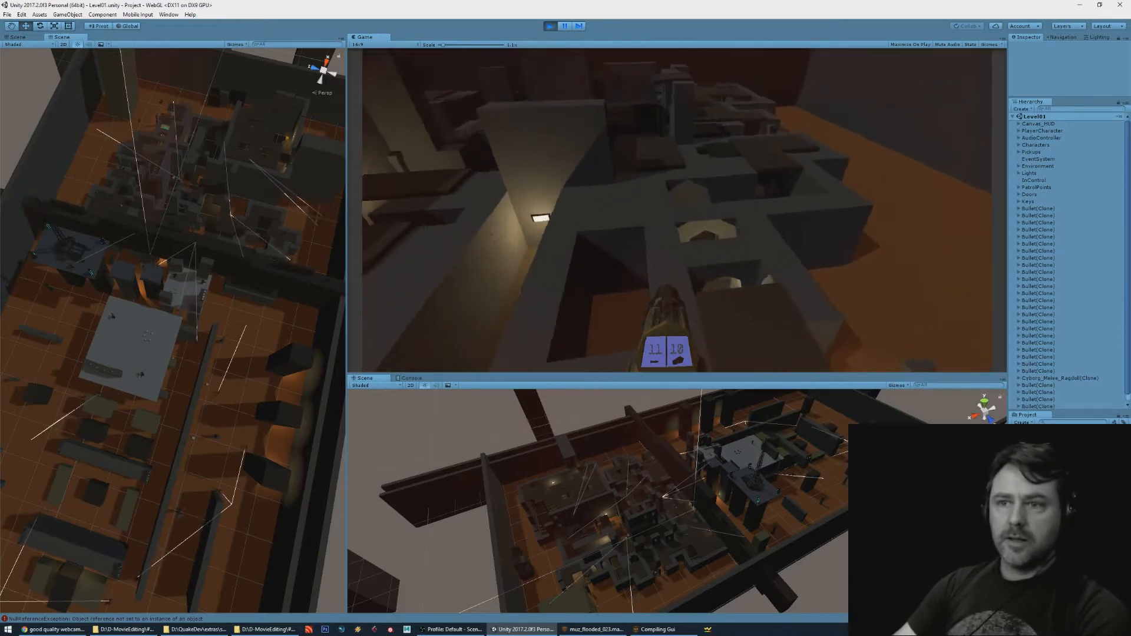
key("w")
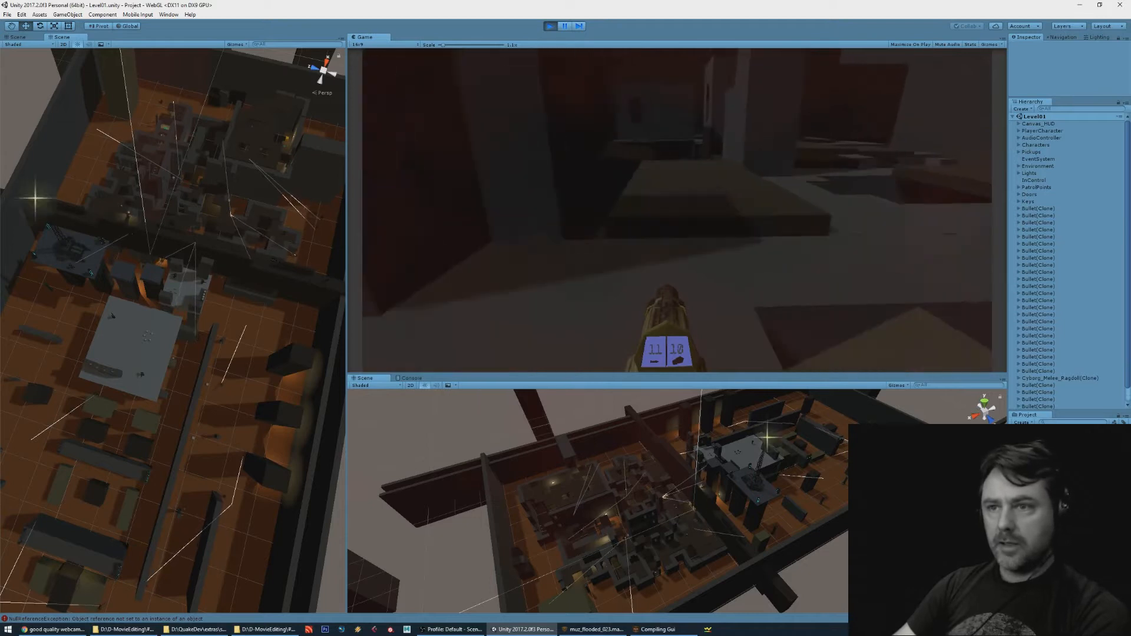
key("w")
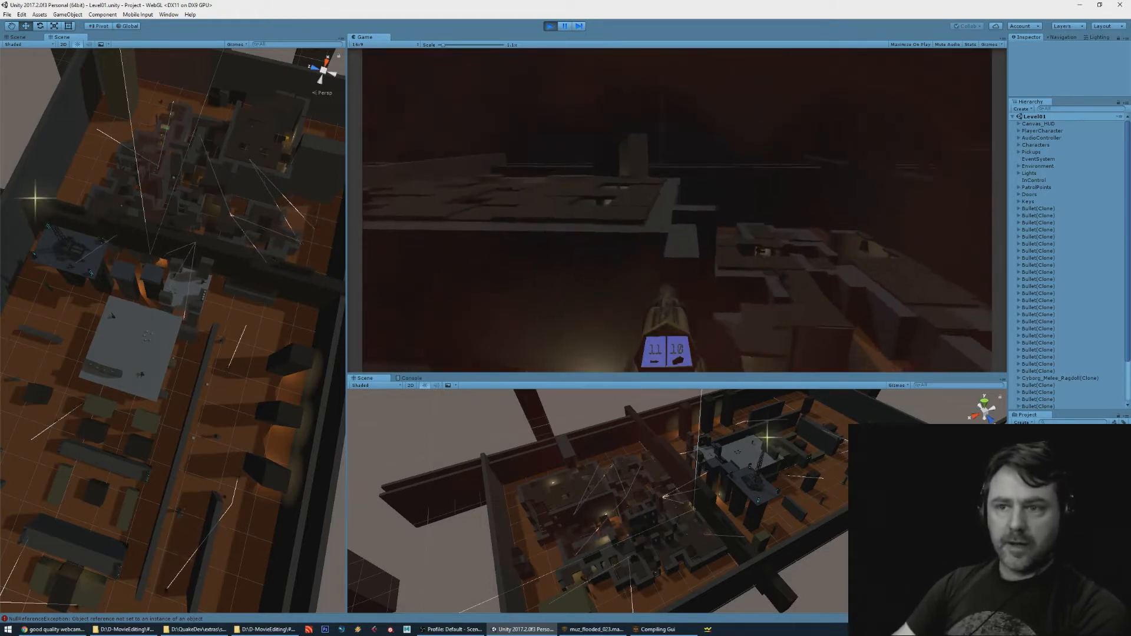
key("w")
key("w")
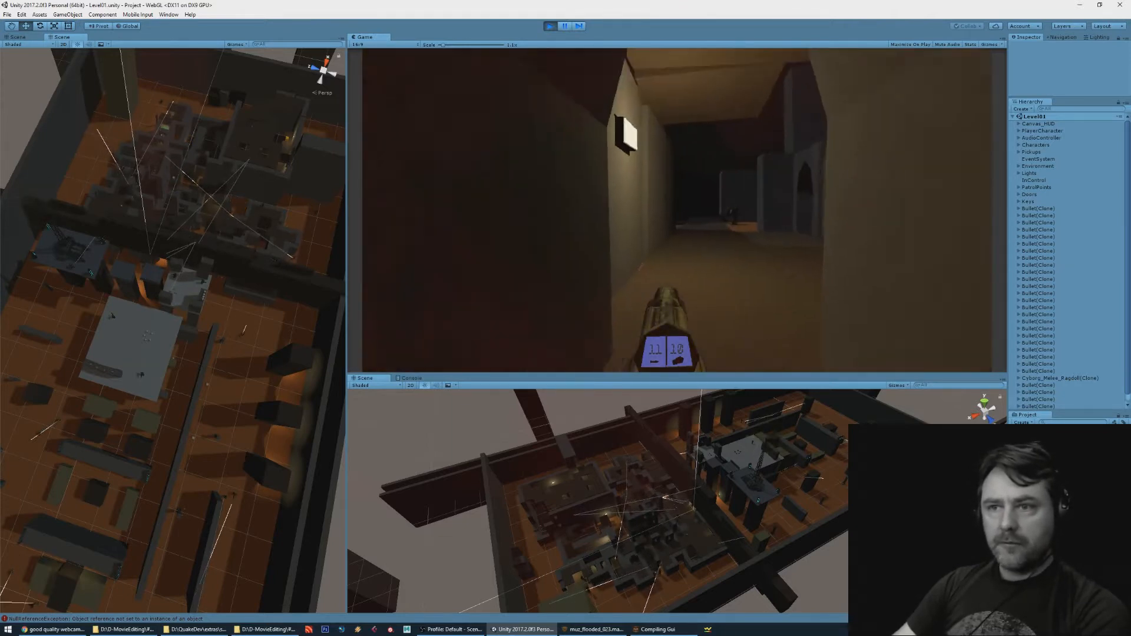
Explore the lit passage, enemy-occupied street and arched corridors of Level01, and end the playtest.
key("w")
key("w")
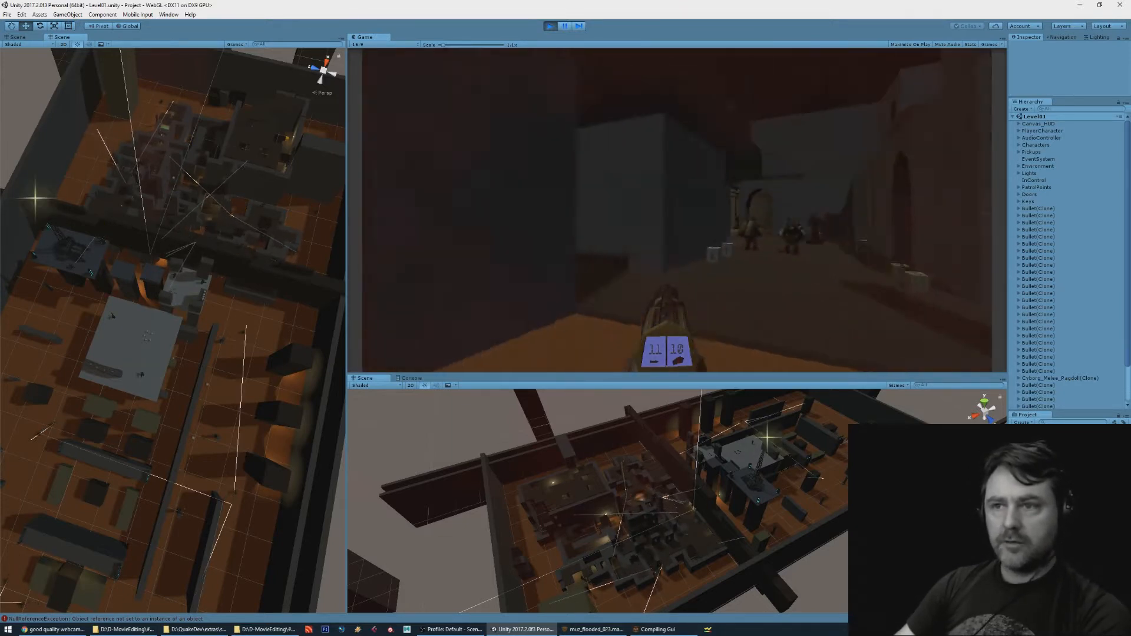
key("w")
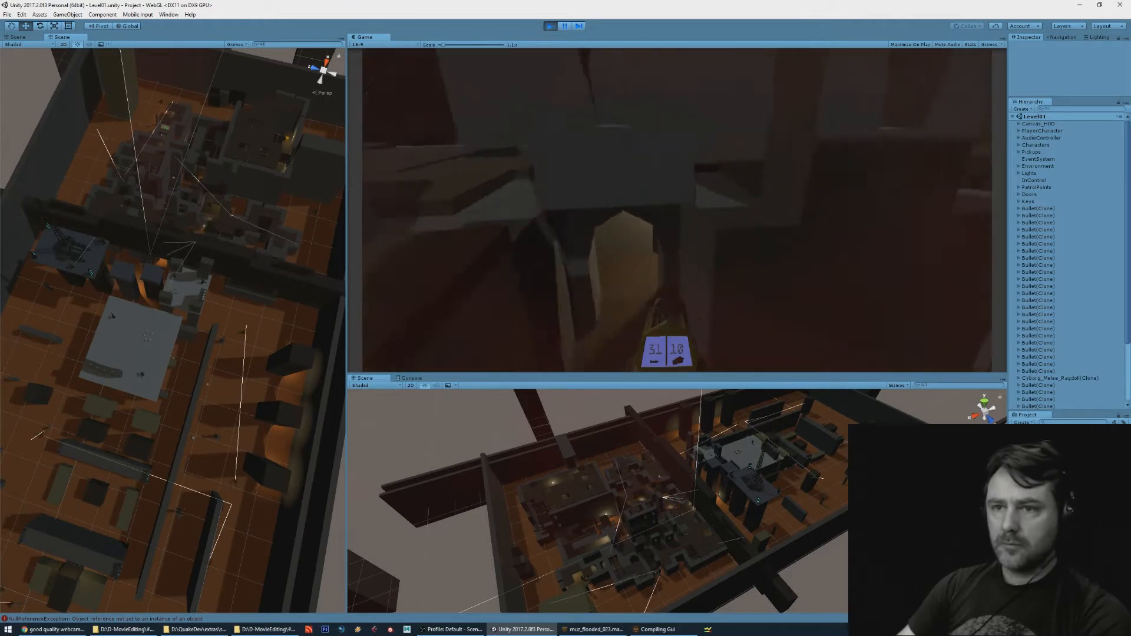
key("w")
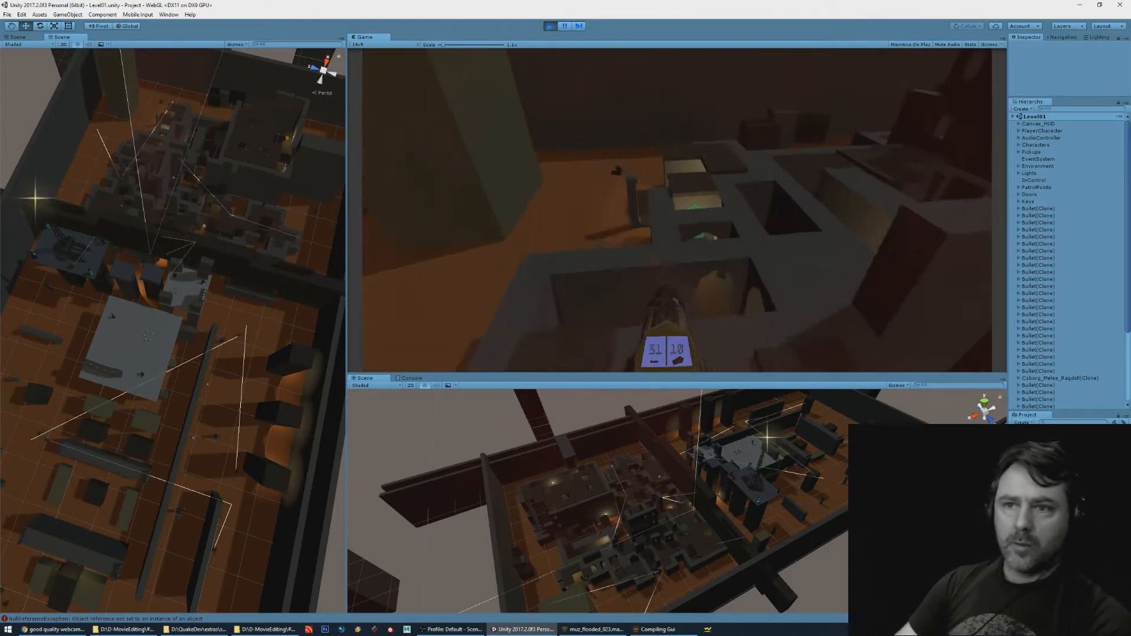
key("w")
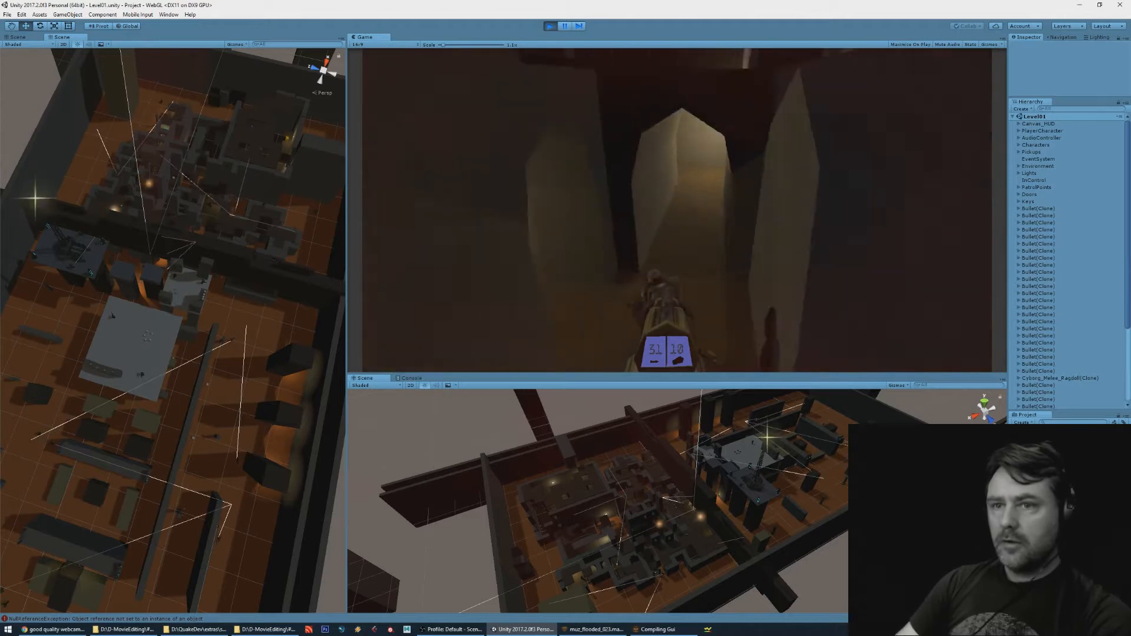
key("w")
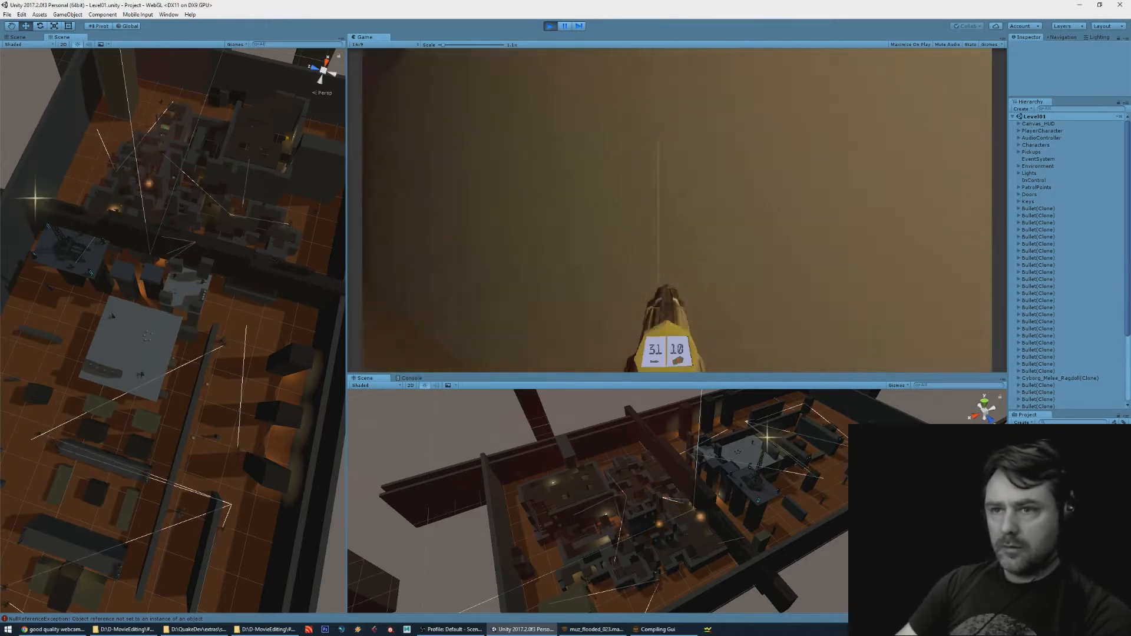
key("w")
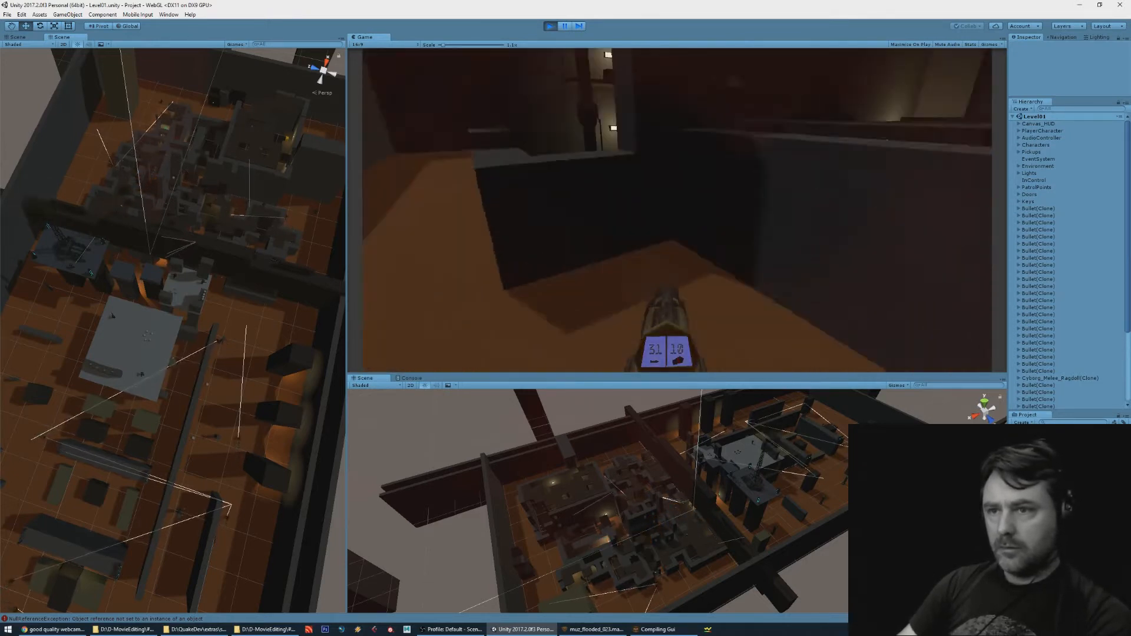
key("ctrl+p")
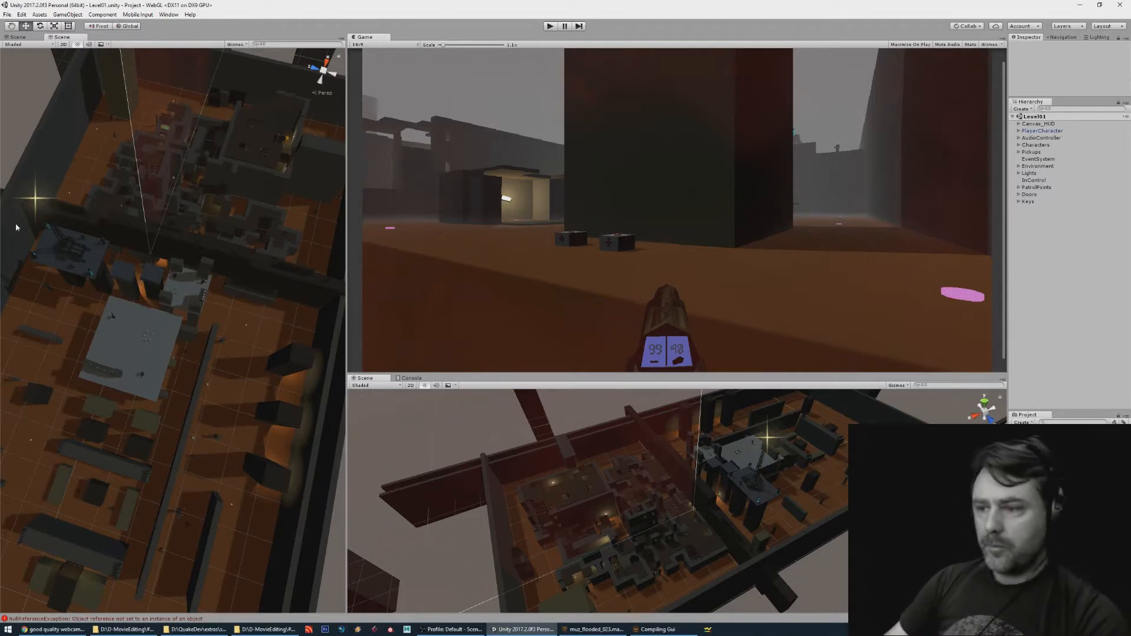
Switch to TrenchBroom and examine the locker room with the monster_army entities in muz_flooded_023.map.
left_click(1082, 4)
left_click(658, 4)
right_click_drag(634, 166, 695, 152)
key("s")
key("a")
right_click_drag(579, 216, 547, 231)
key("a")
key("d")
key("a")
key("d")
key("w")
key("w")
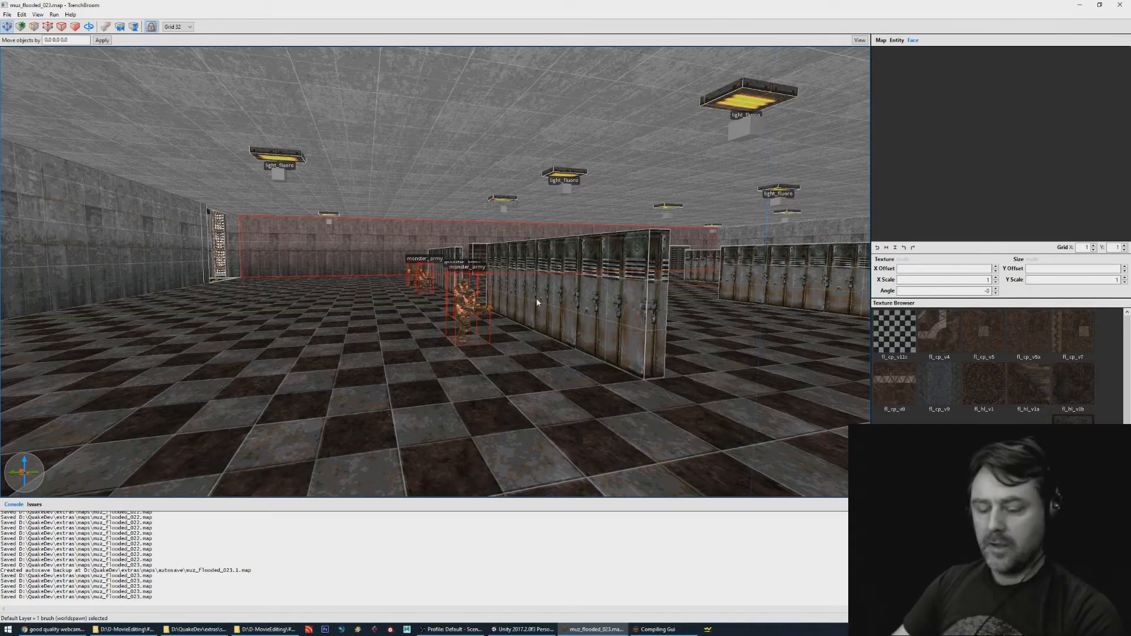
Examine the checkered-floor concrete rooms and connecting passages beyond the lockers in the flooded map.
right_click_drag(401, 295, 552, 298)
key("w")
key("w")
key("w")
key("w")
key("w")
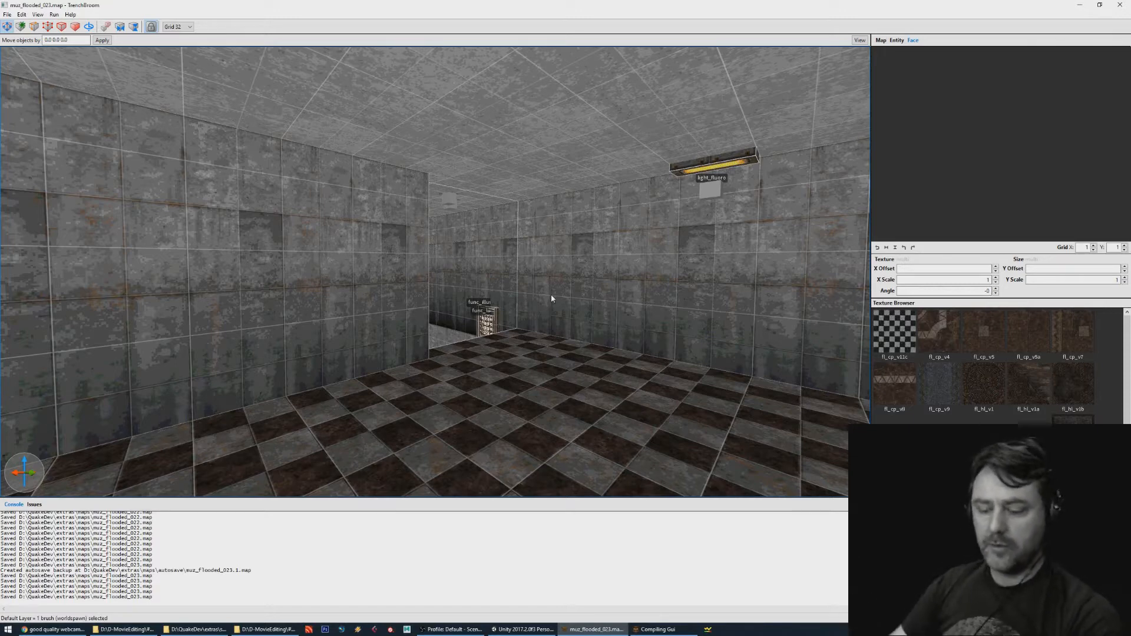
key("w")
right_click_drag(528, 295, 457, 315)
key("d")
key("w")
key("w")
key("w")
key("w")
key("w")
key("w")
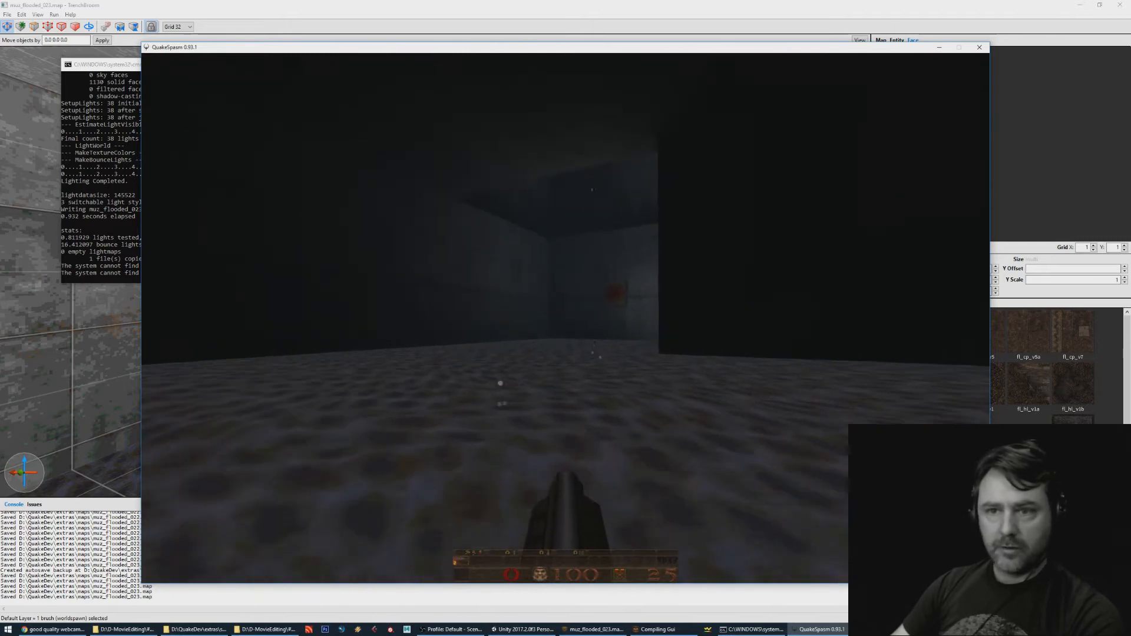
Playtest the compiled map in QuakeSpasm, exploring the flooded room and approaching the red wall button.
key("a")
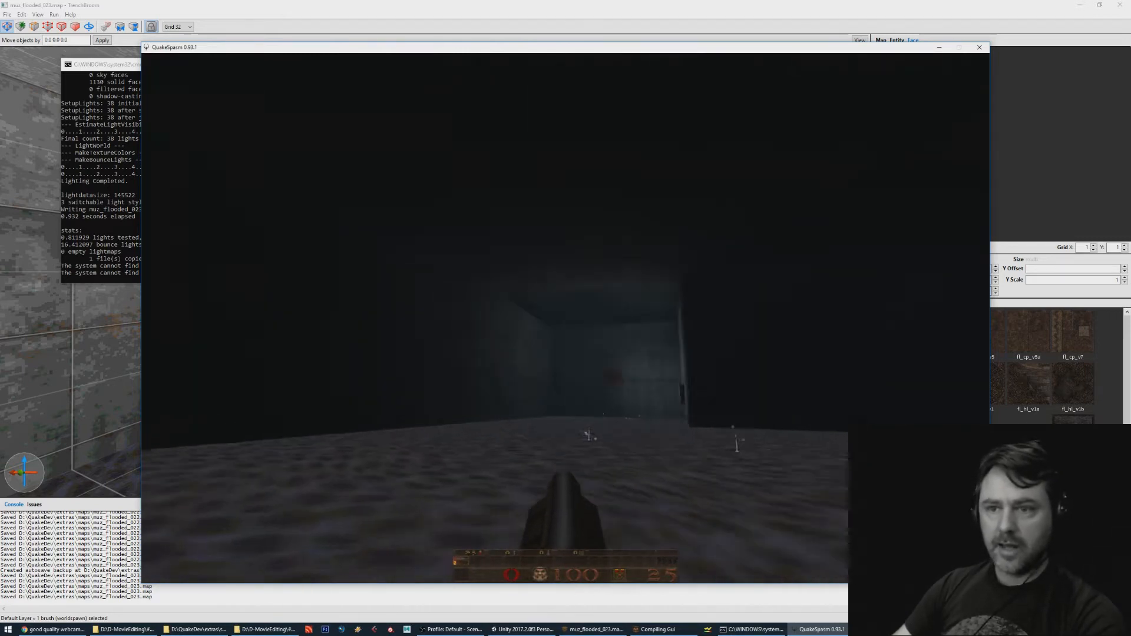
key("w")
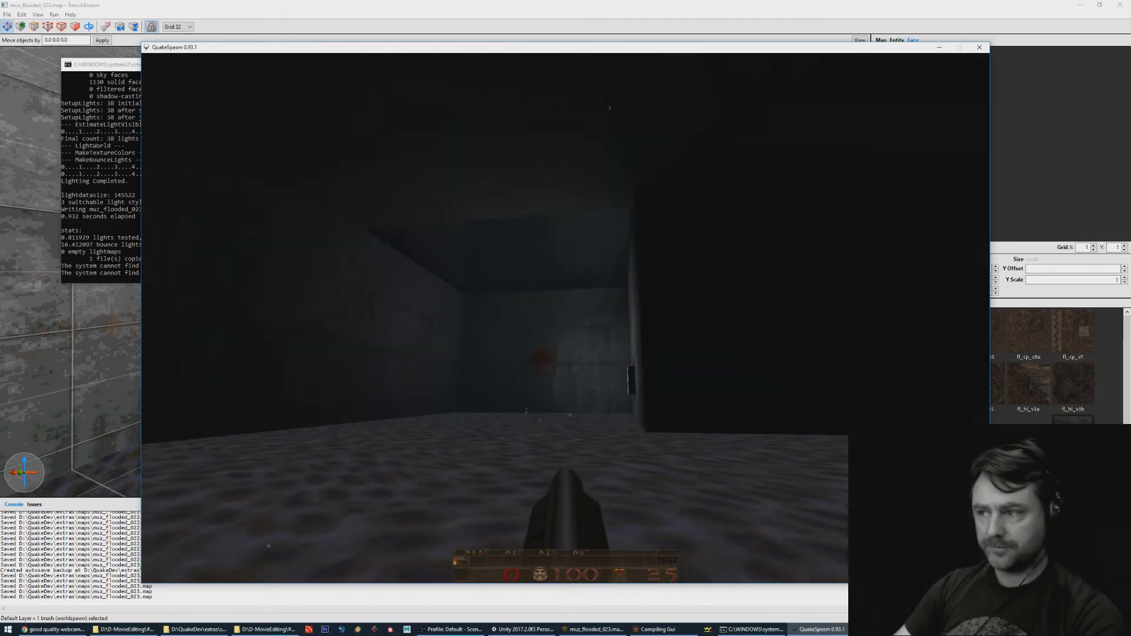
key("w")
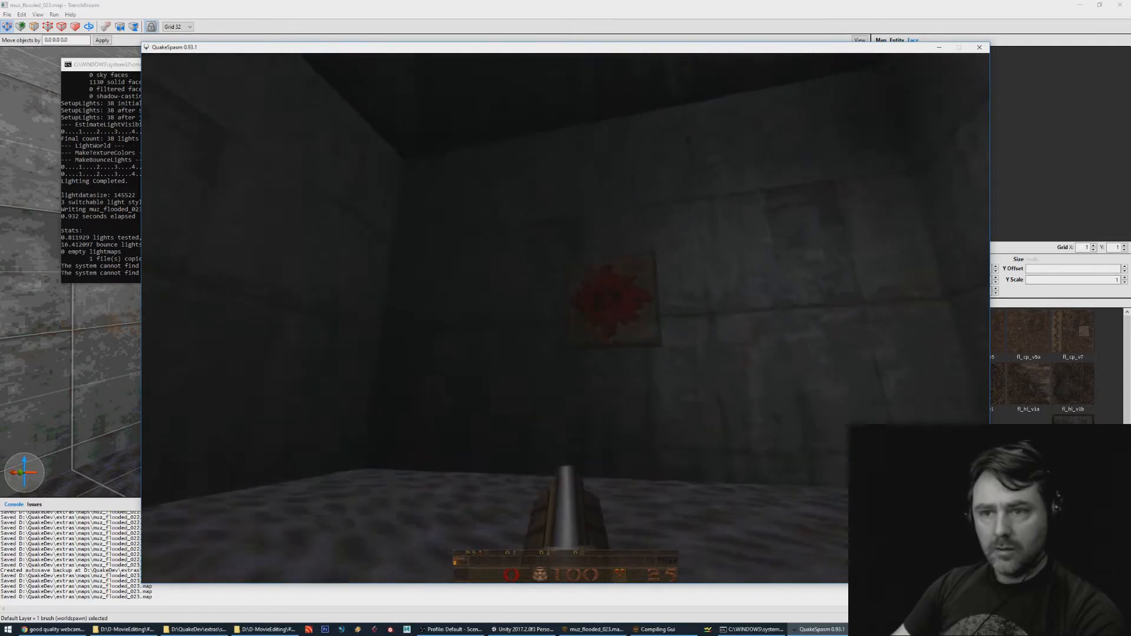
key("w")
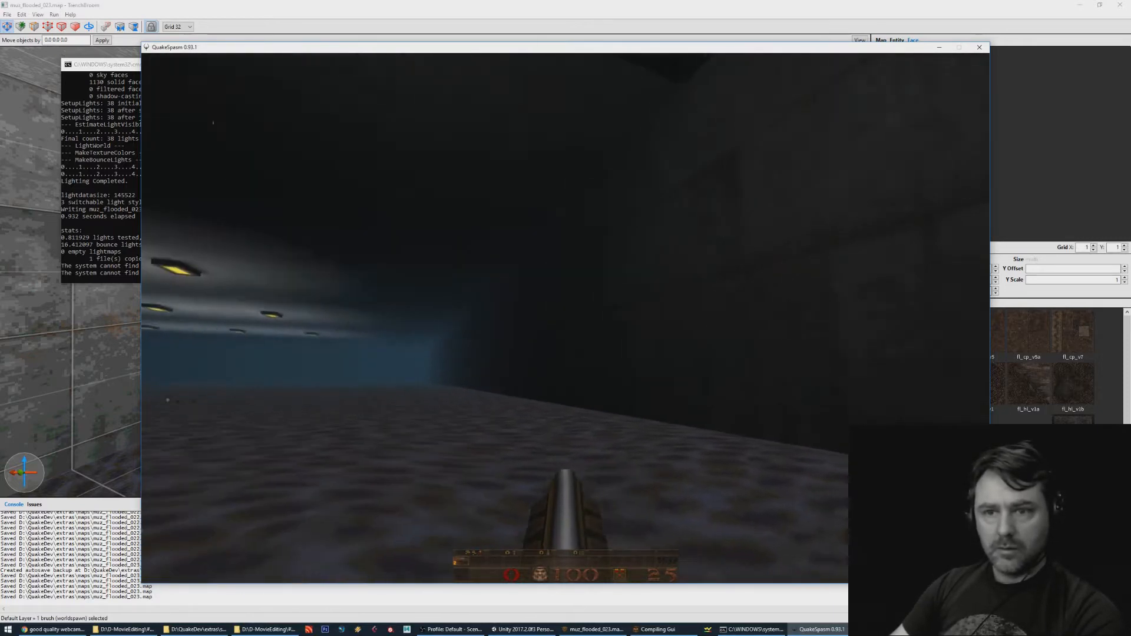
key("w")
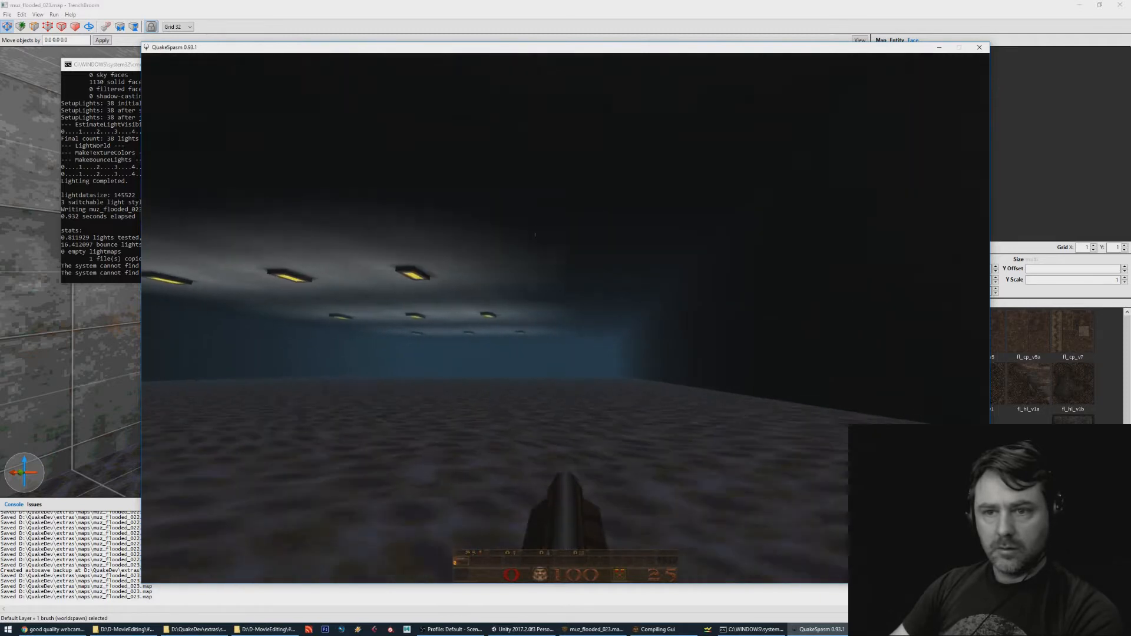
key("w")
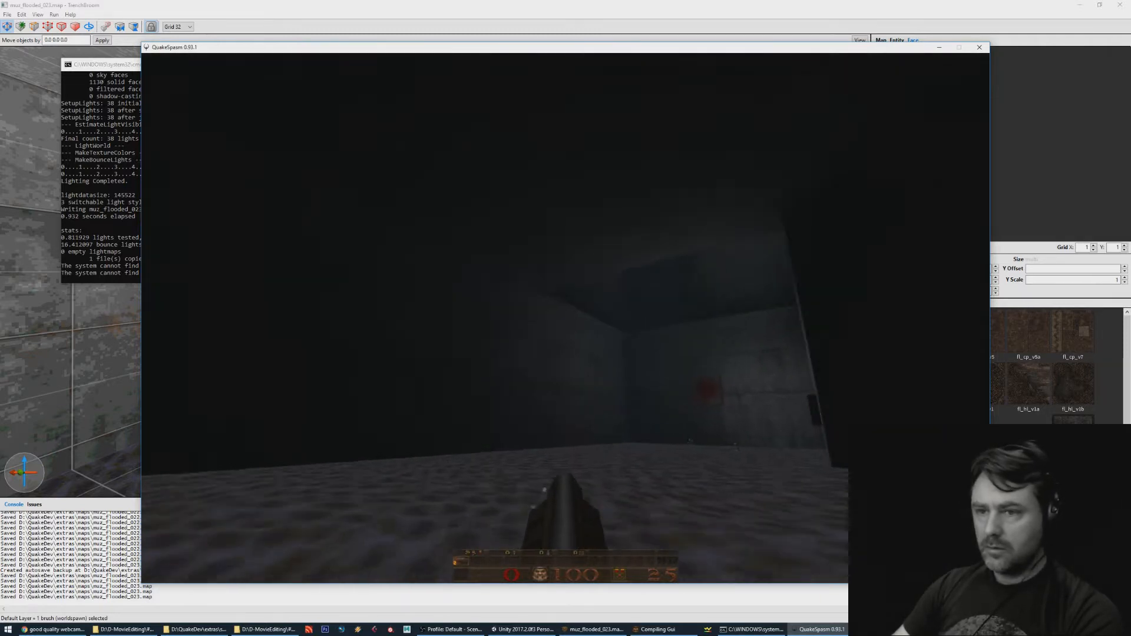
key("w")
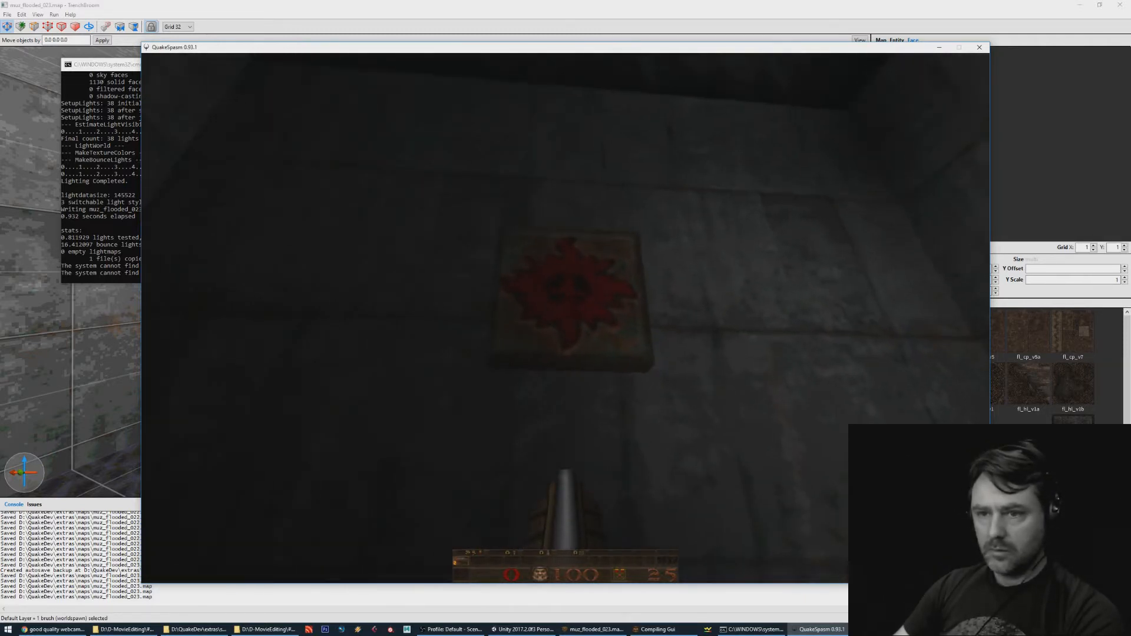
Shoot the red wall button and swim to the opening in the ceiling above.
left_click(566, 318)
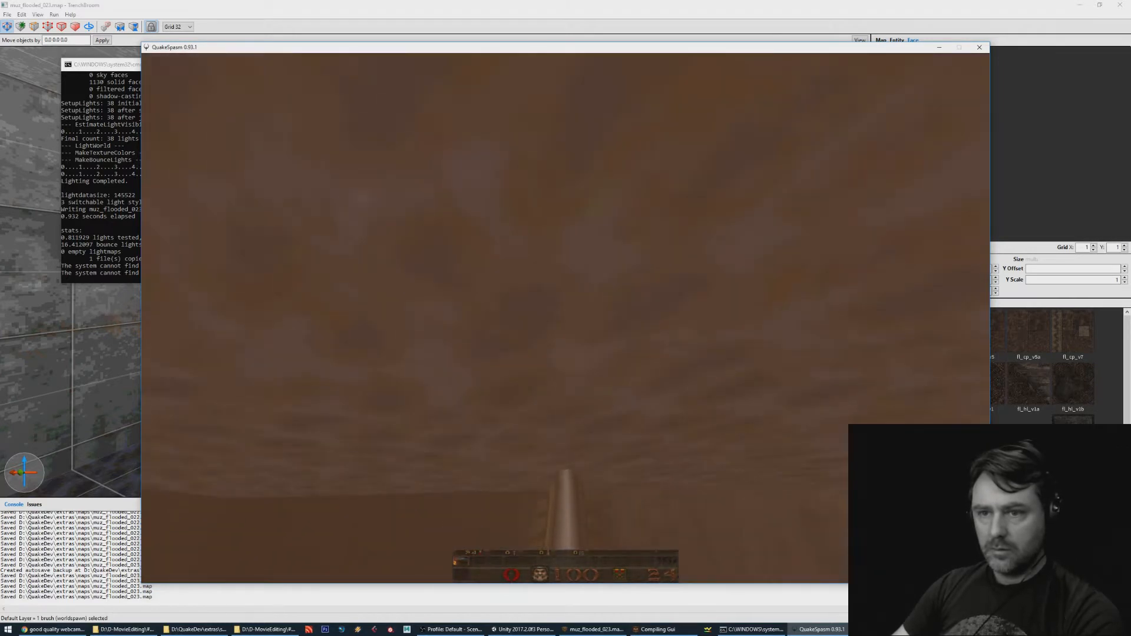
key("w")
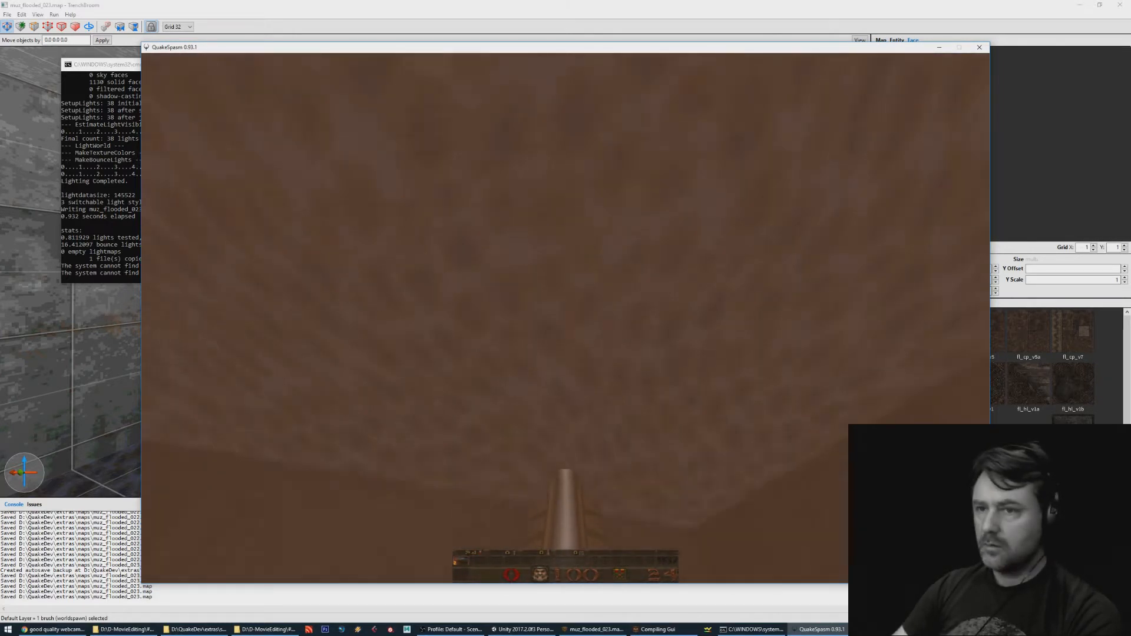
key("w")
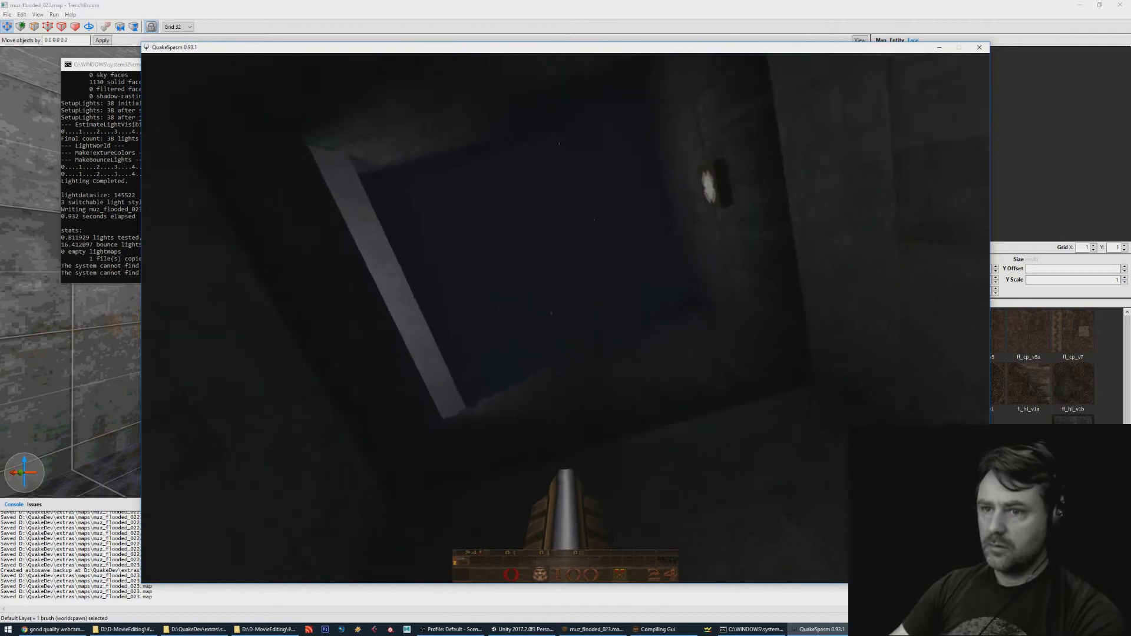
key("w")
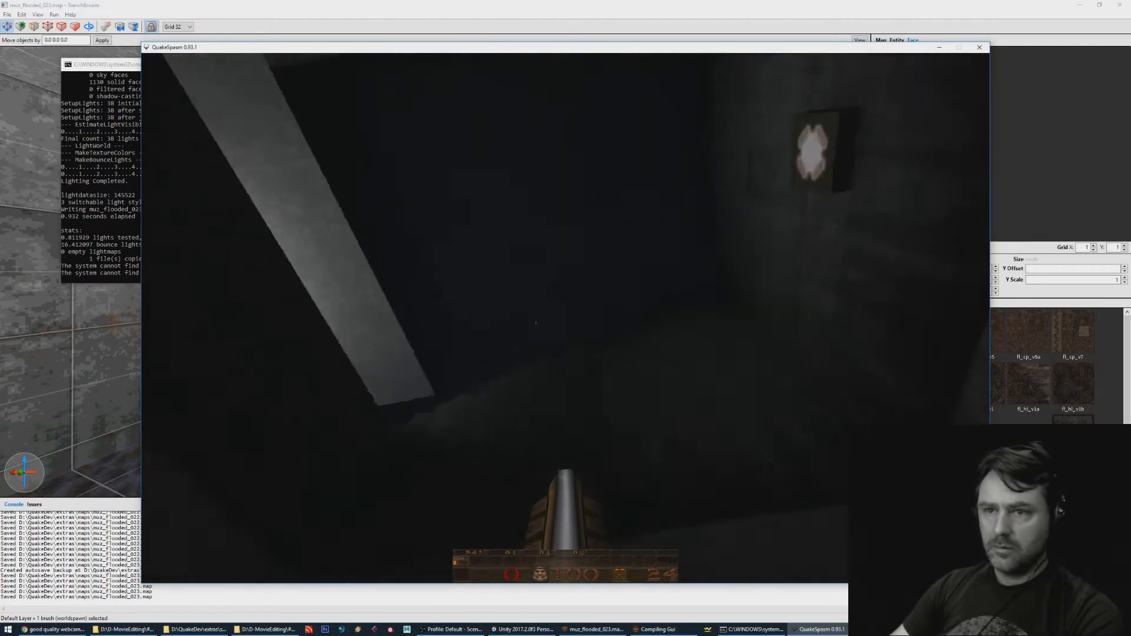
key("w")
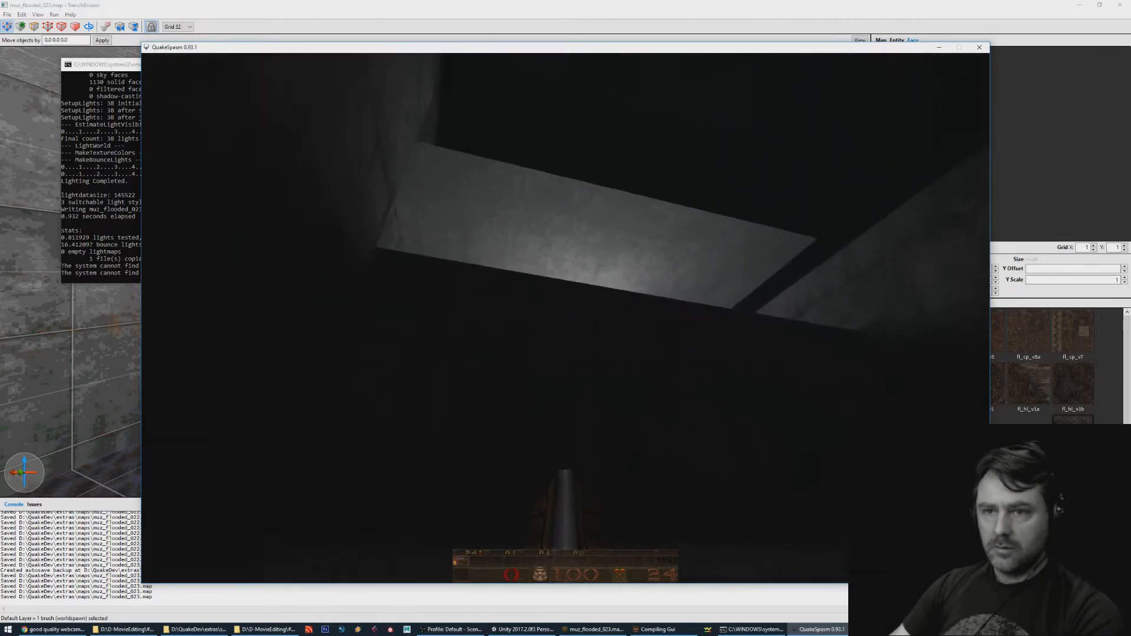
Swim up through the ceiling opening and look around the flooded room with the concrete staircase.
key("w")
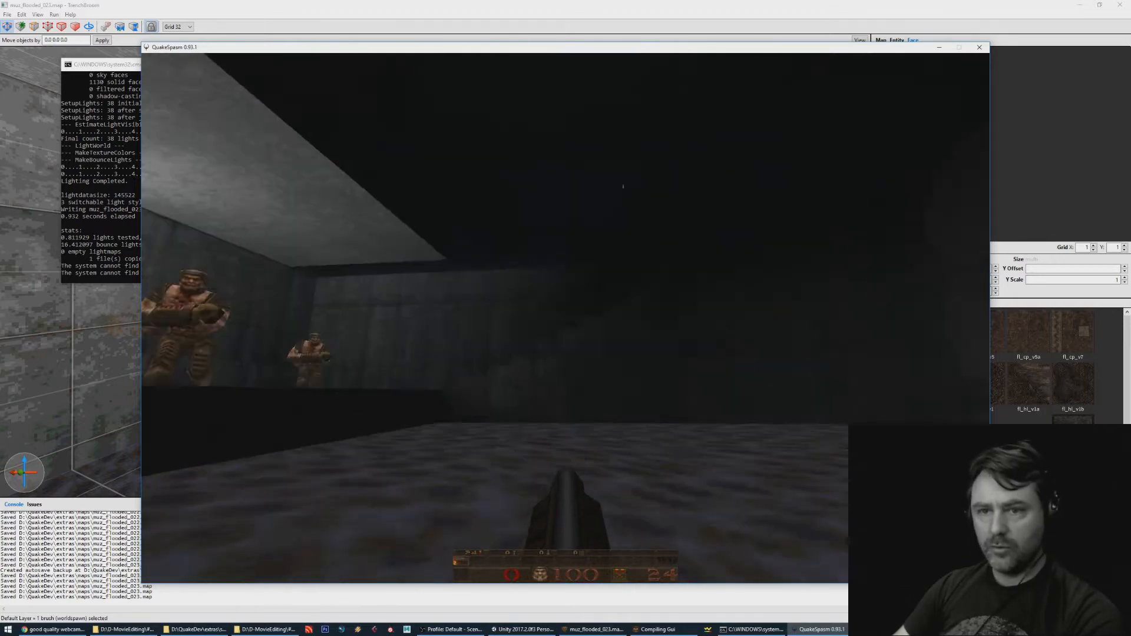
key("w")
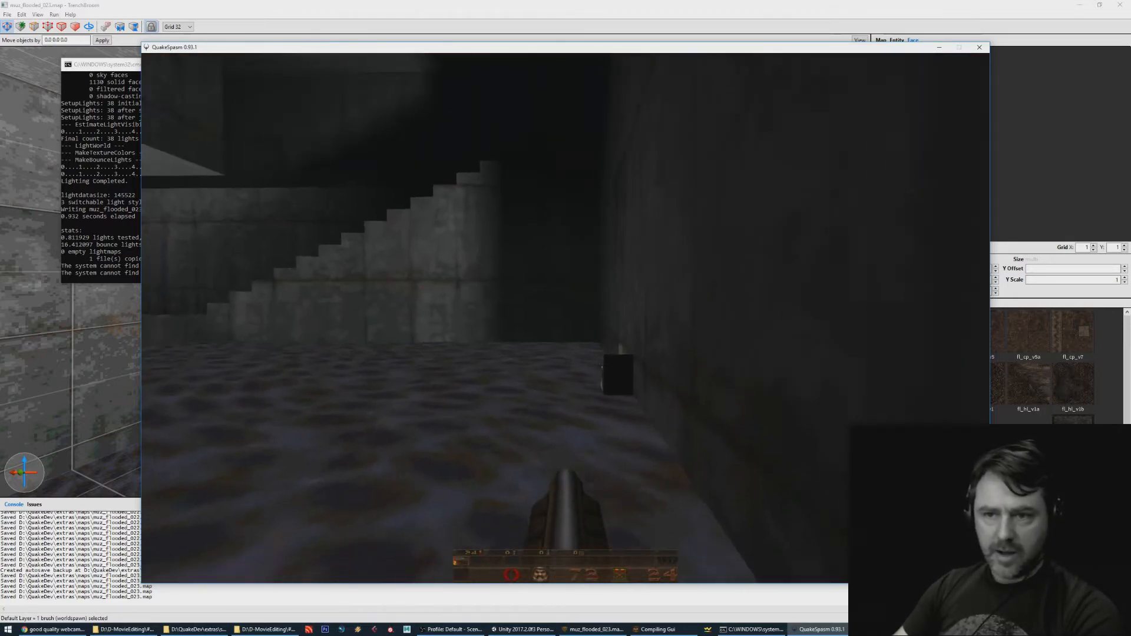
key("w")
Shoot the soldiers on the lit ledge and climb onto it to collect their dropped shells.
left_click(566, 318)
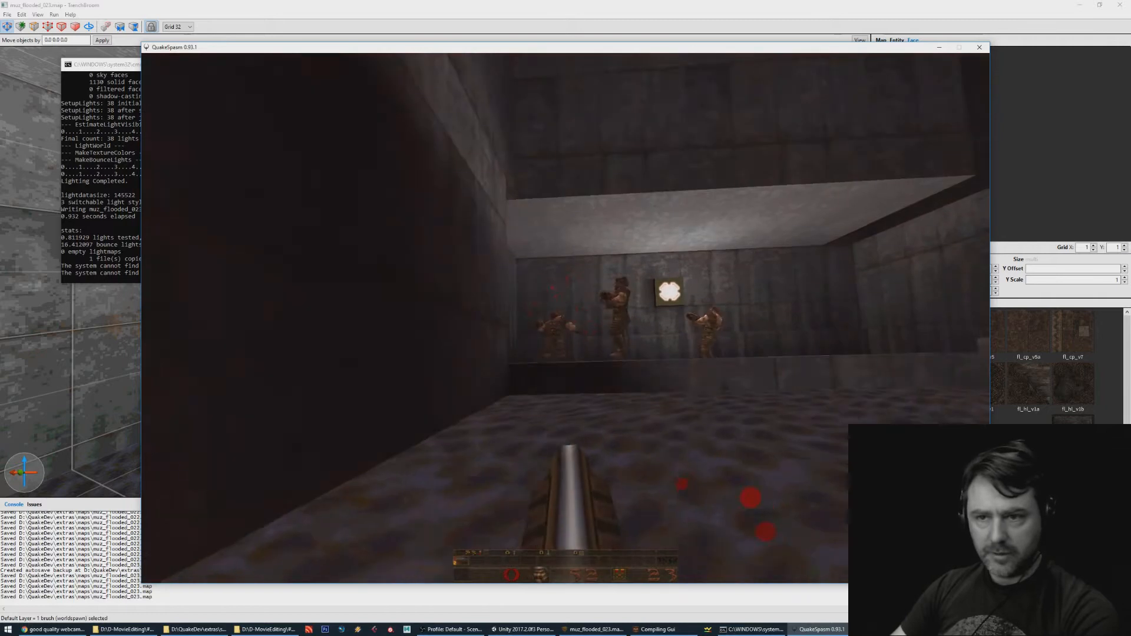
left_click(565, 318)
key("w")
left_click(565, 318)
left_click(565, 318)
left_click(565, 318)
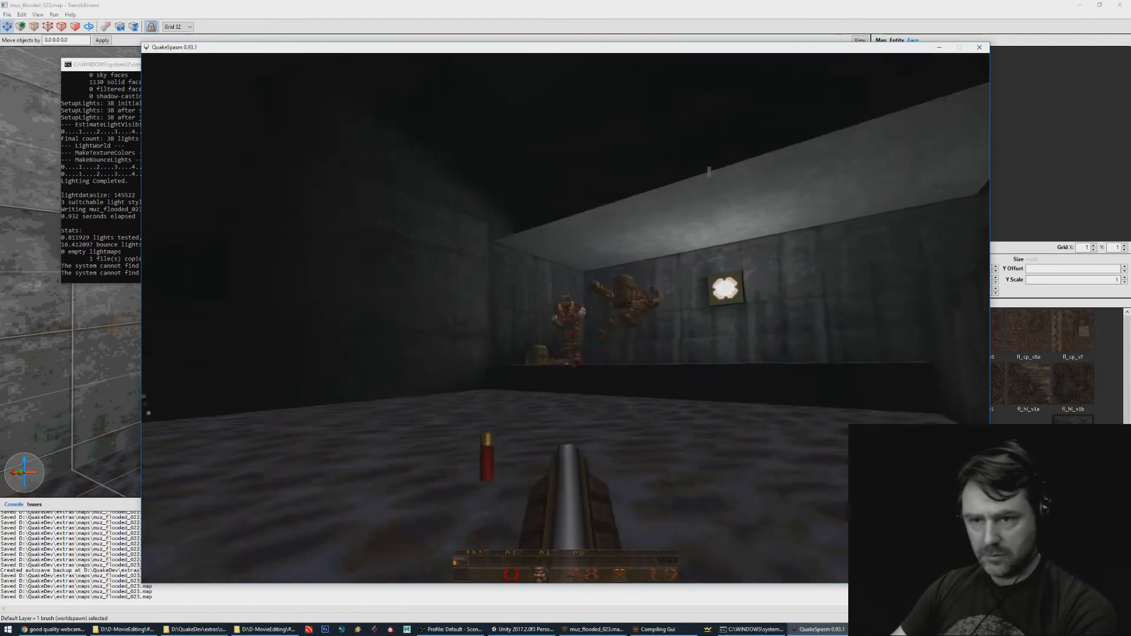
left_click(565, 319)
key("w")
left_click(565, 318)
left_click(565, 318)
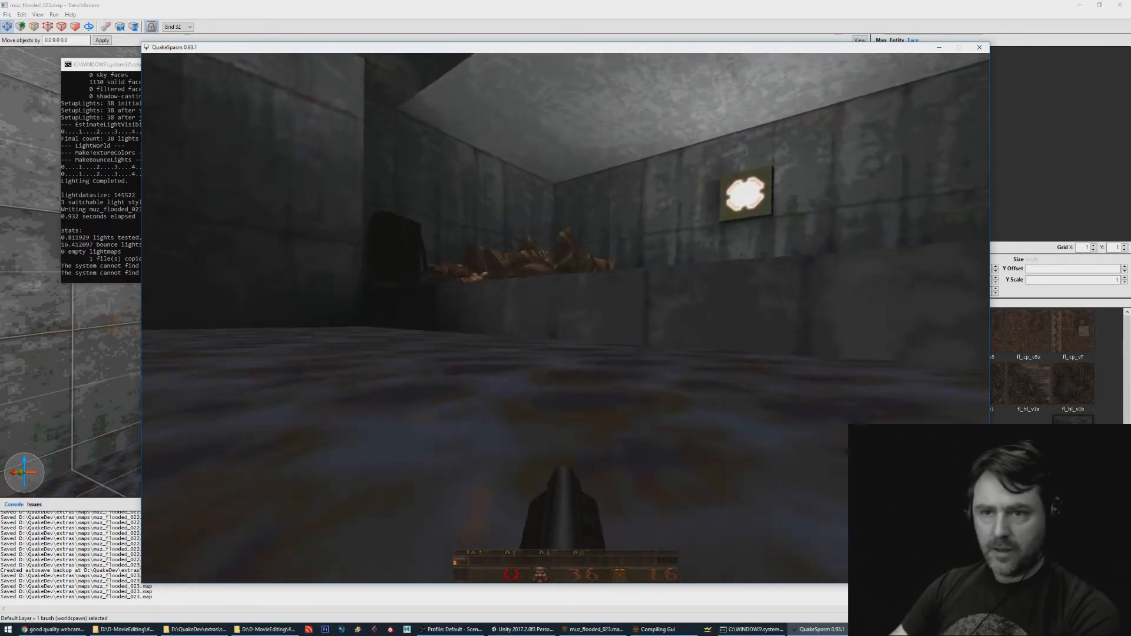
key("w")
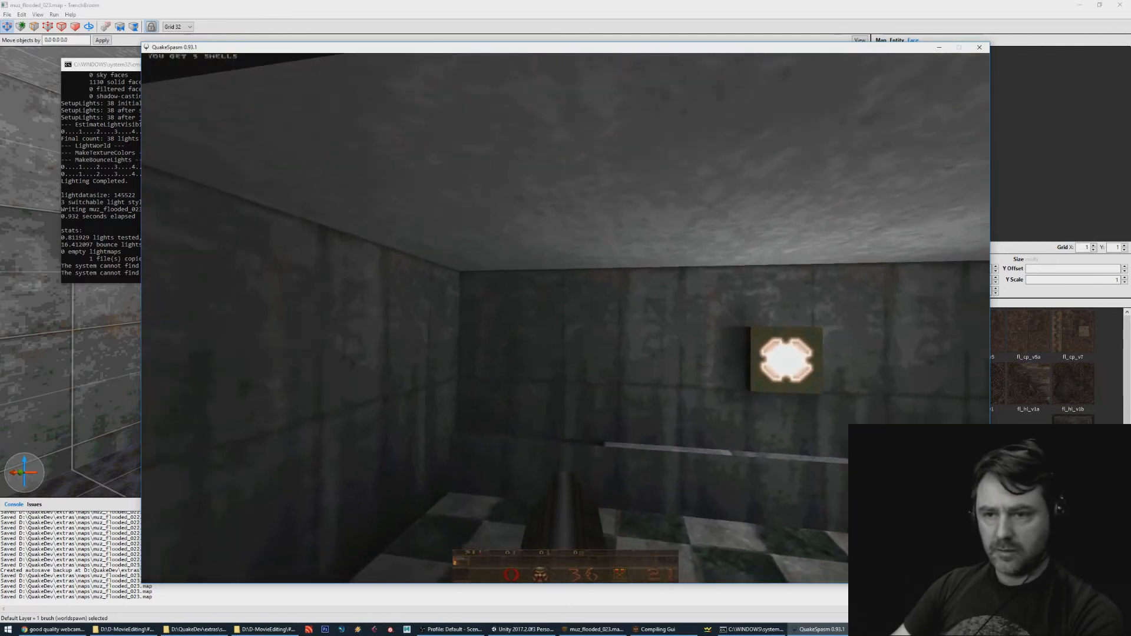
key("s")
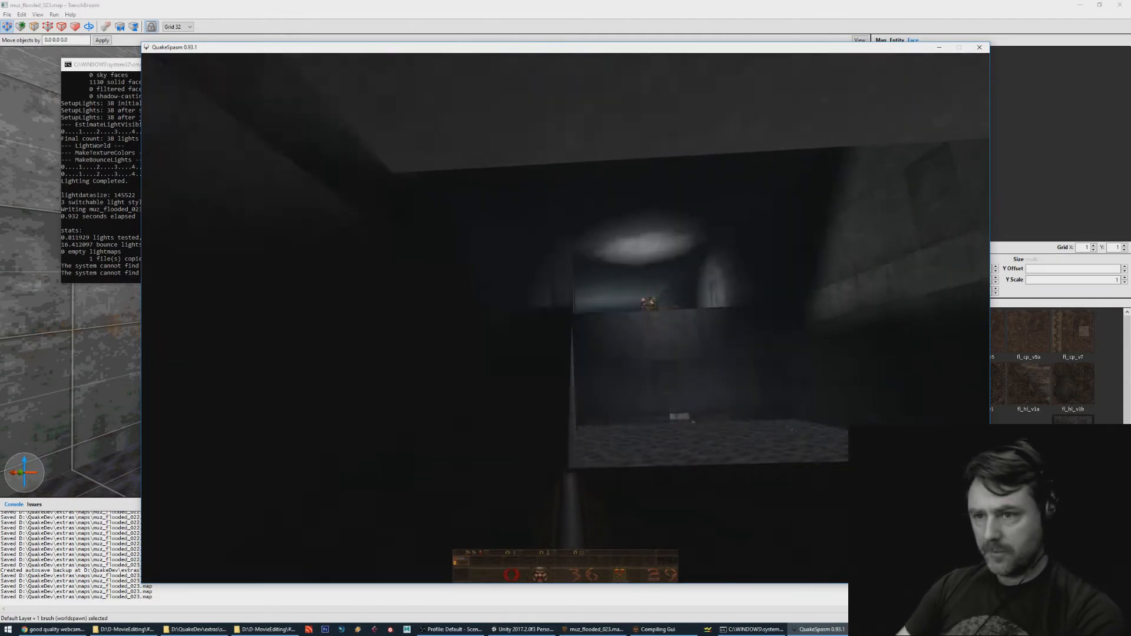
Shoot the enemy standing in the lit opening across the flooded room.
left_click(565, 318)
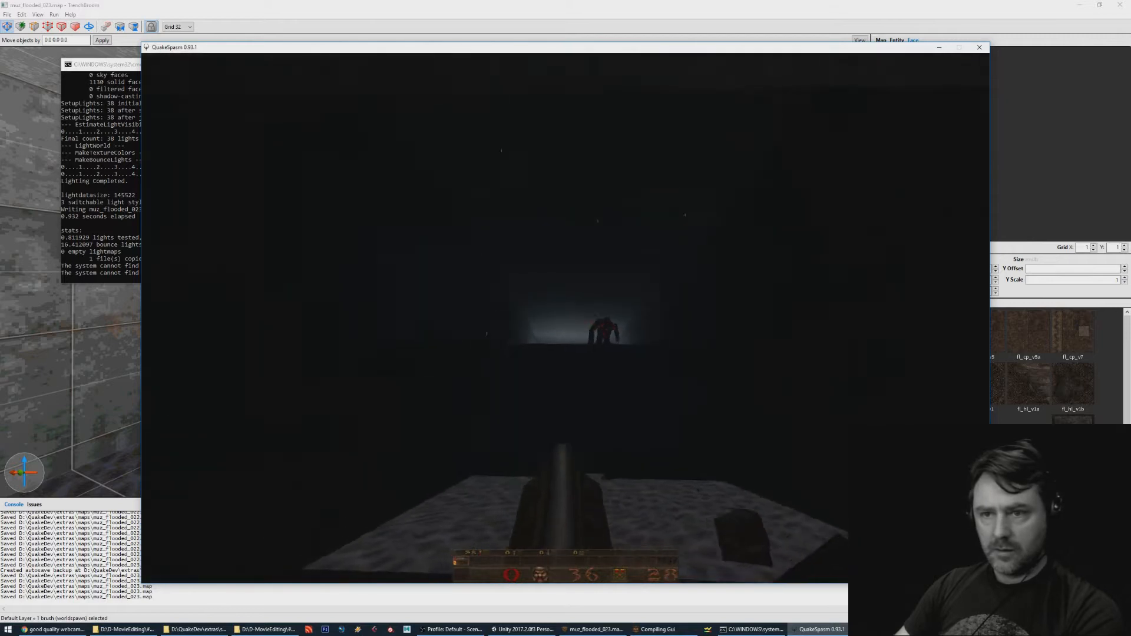
left_click(565, 318)
left_click(565, 318)
left_click(565, 318)
left_click(566, 318)
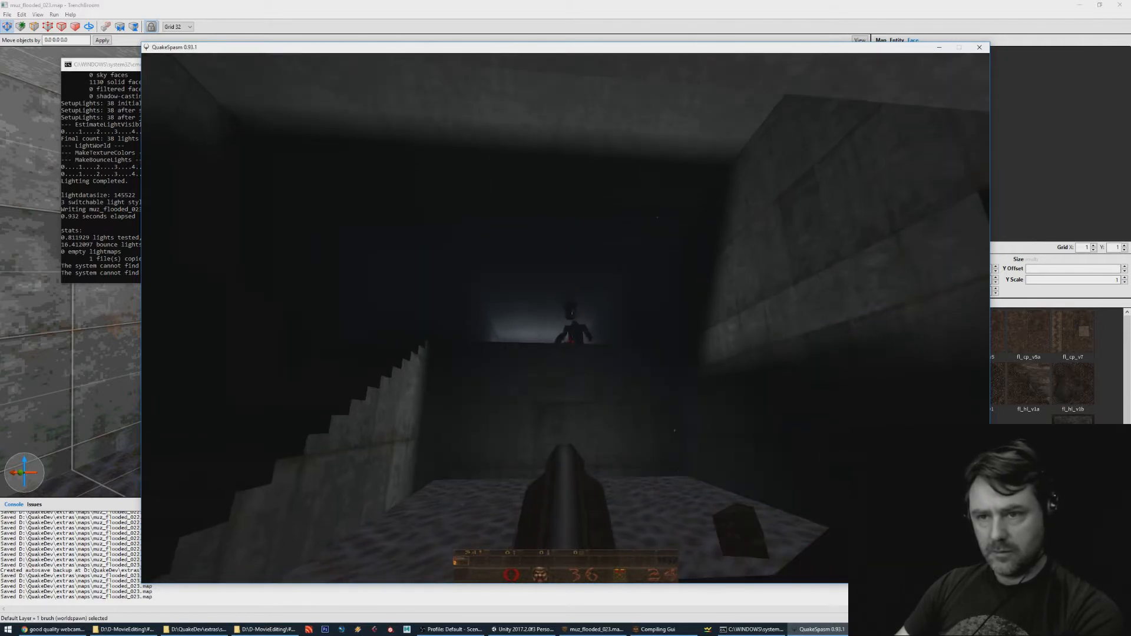
left_click(565, 318)
Swim through the dark flooded room to examine its water, stairs and side walls.
key("w")
key("w")
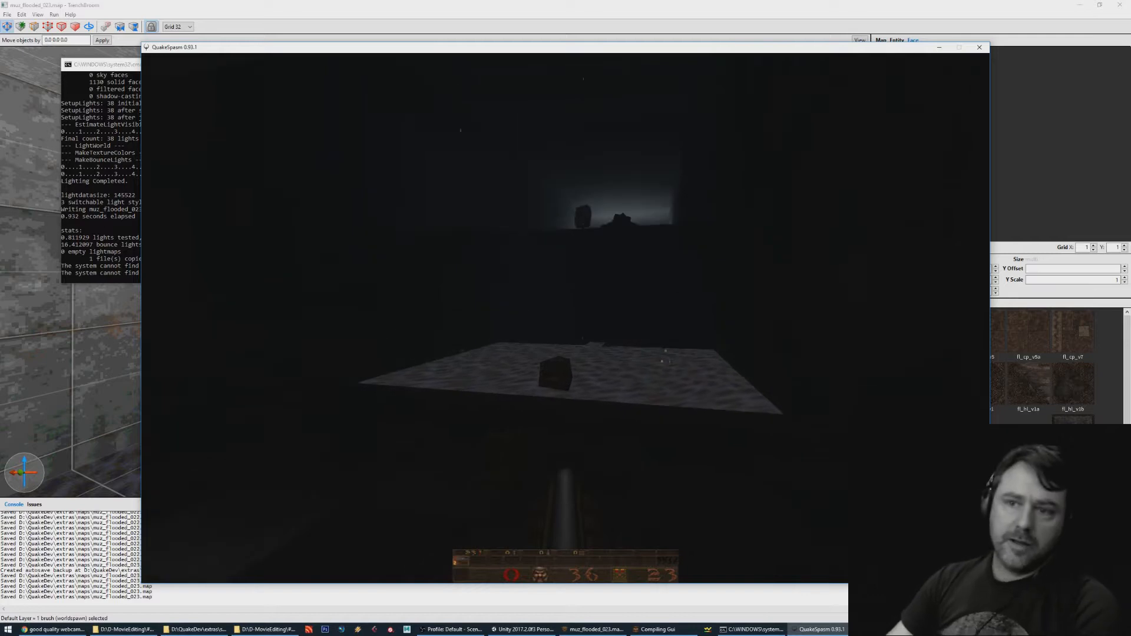
key("a")
key("w")
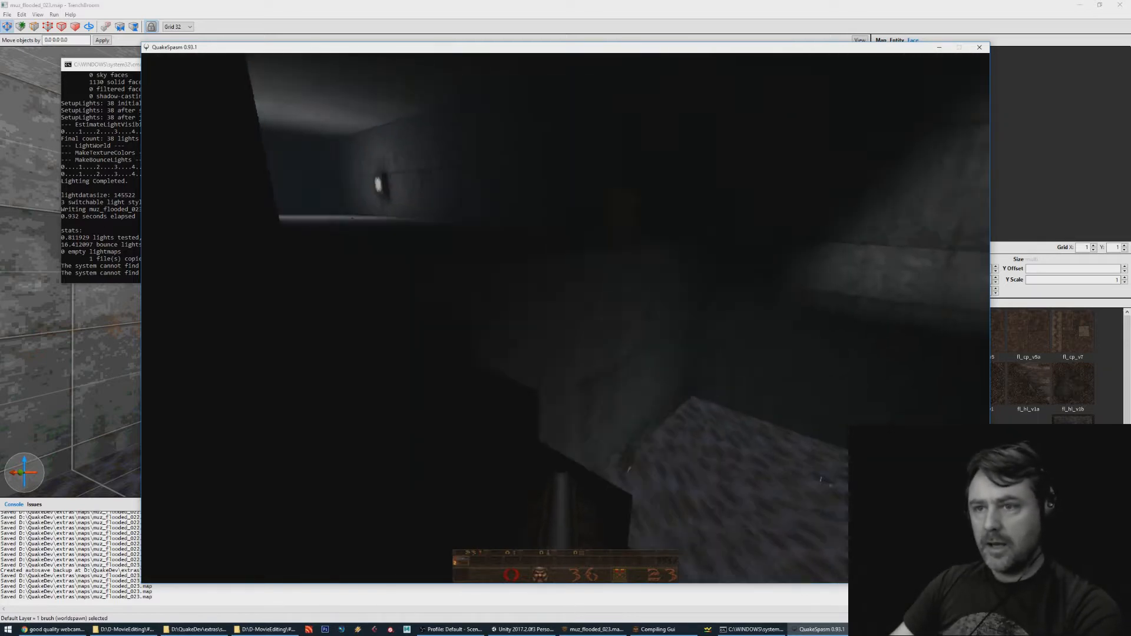
key("w")
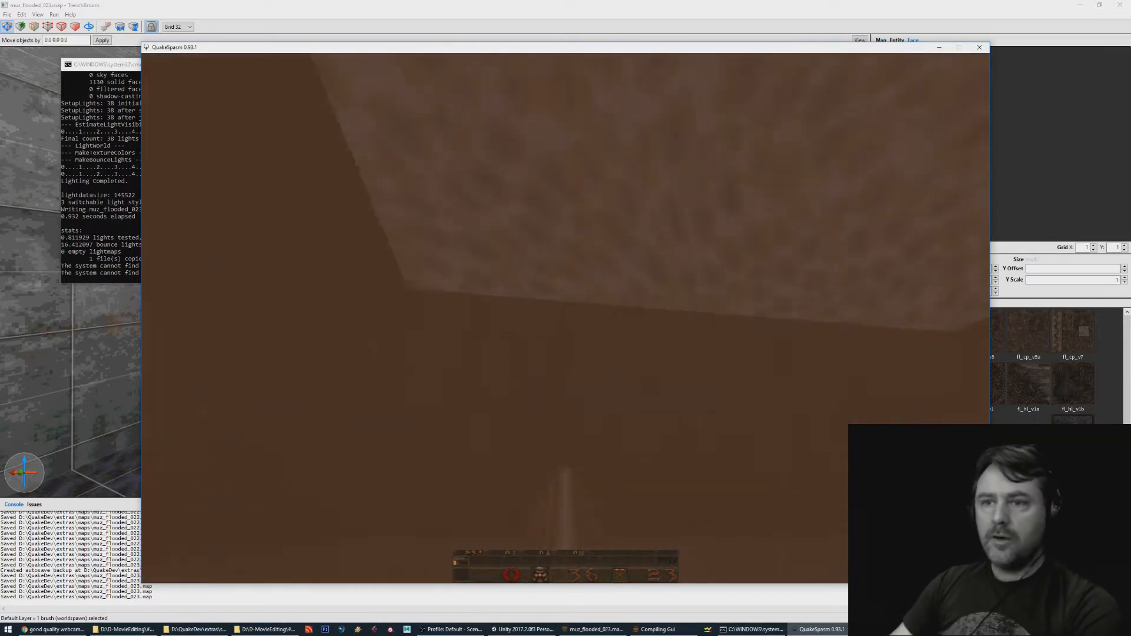
key("w")
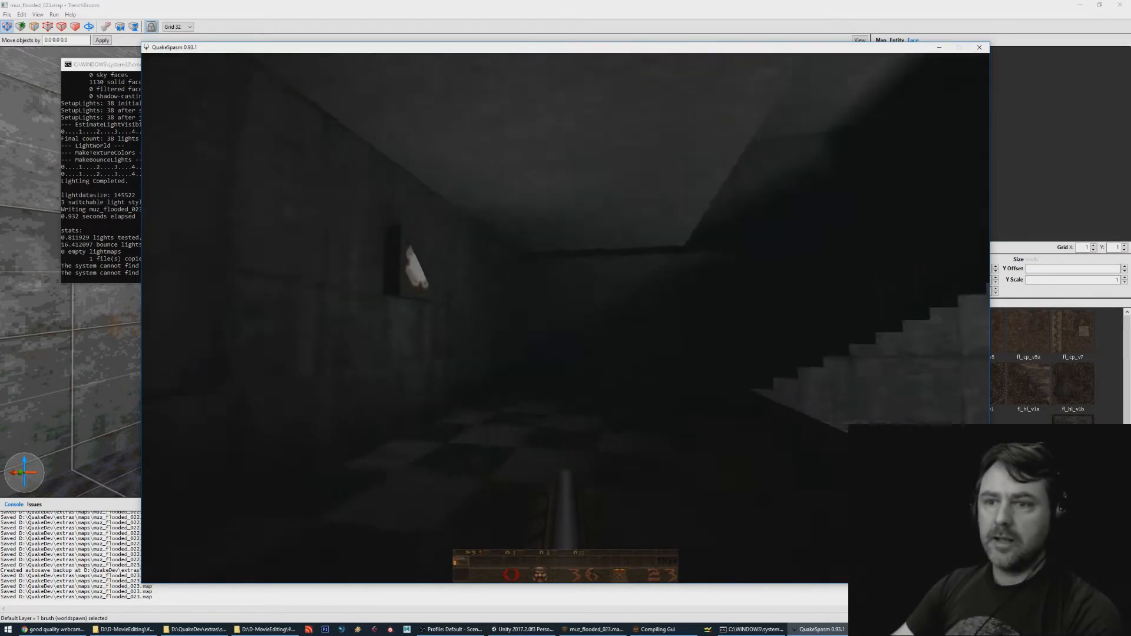
Climb up to the opening with the wall lights and explore the dry corridor beyond it.
key("w")
key("w")
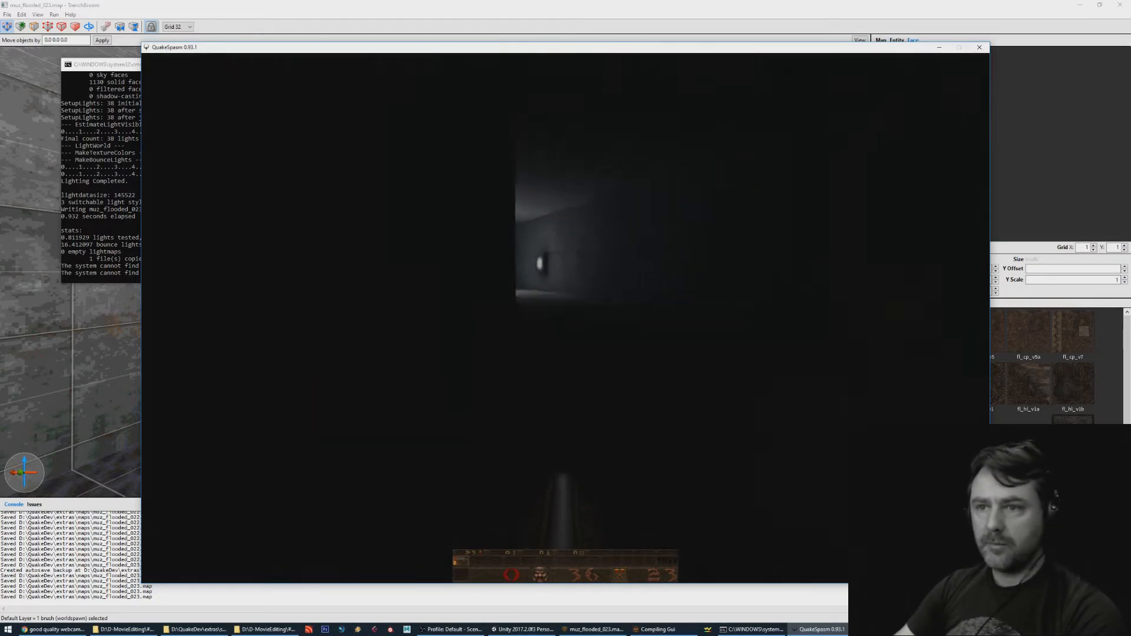
key("w")
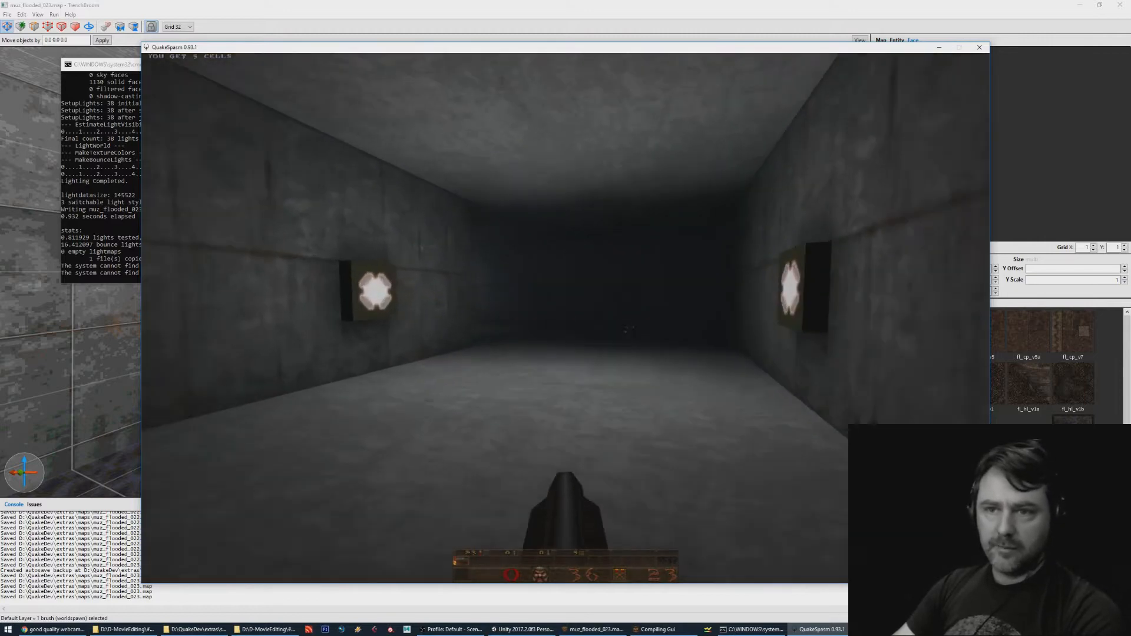
key("w")
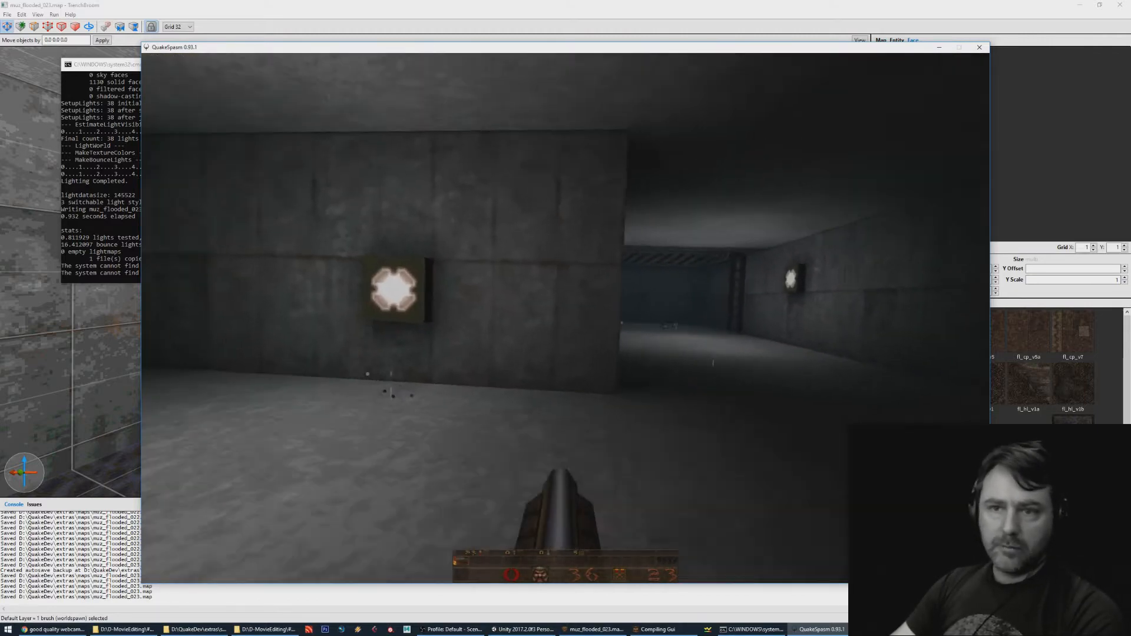
key("w")
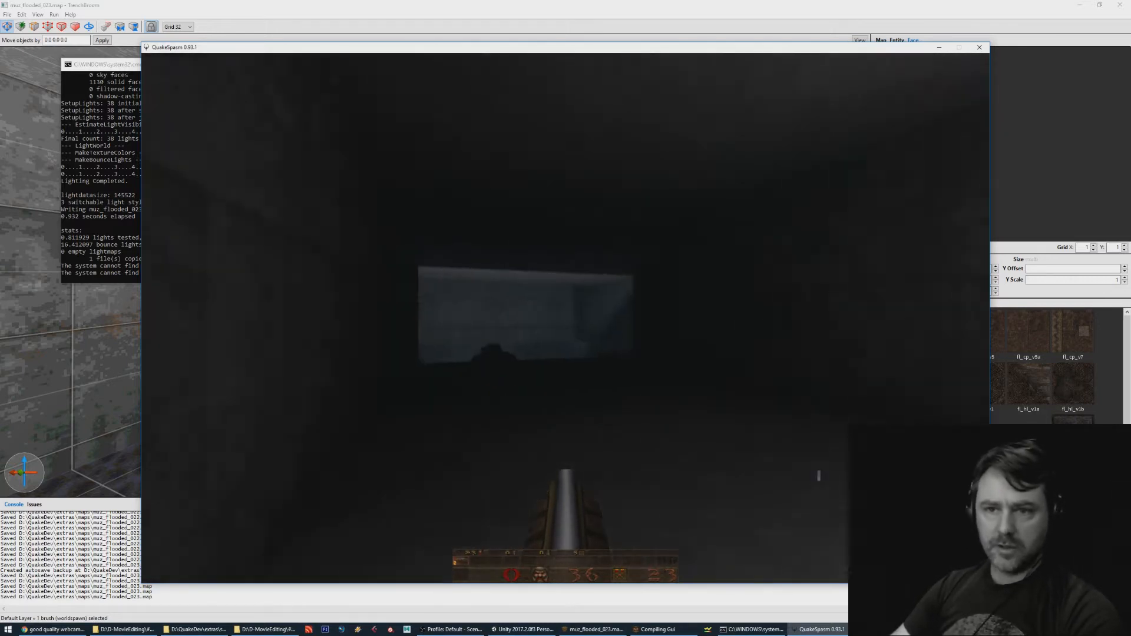
Switch to TrenchBroom and create a block about 128 × 256 × 64 units in the large flooded hall.
key("alt+Tab")
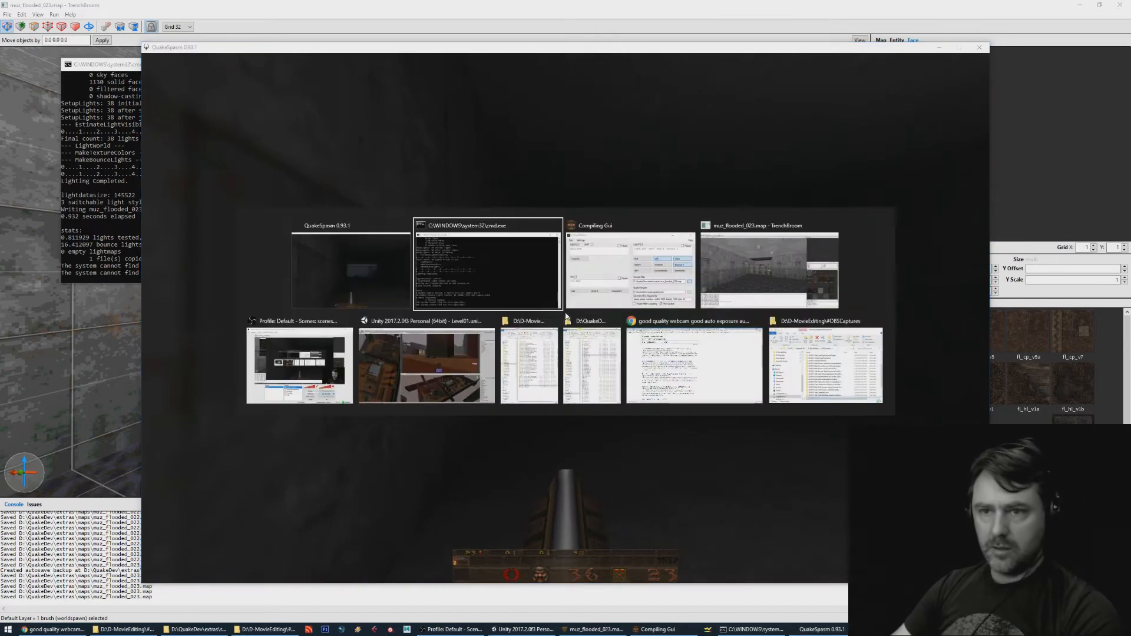
key("alt+Tab")
key("alt+Tab")
right_click_drag(654, 300, 849, 343)
key("Escape")
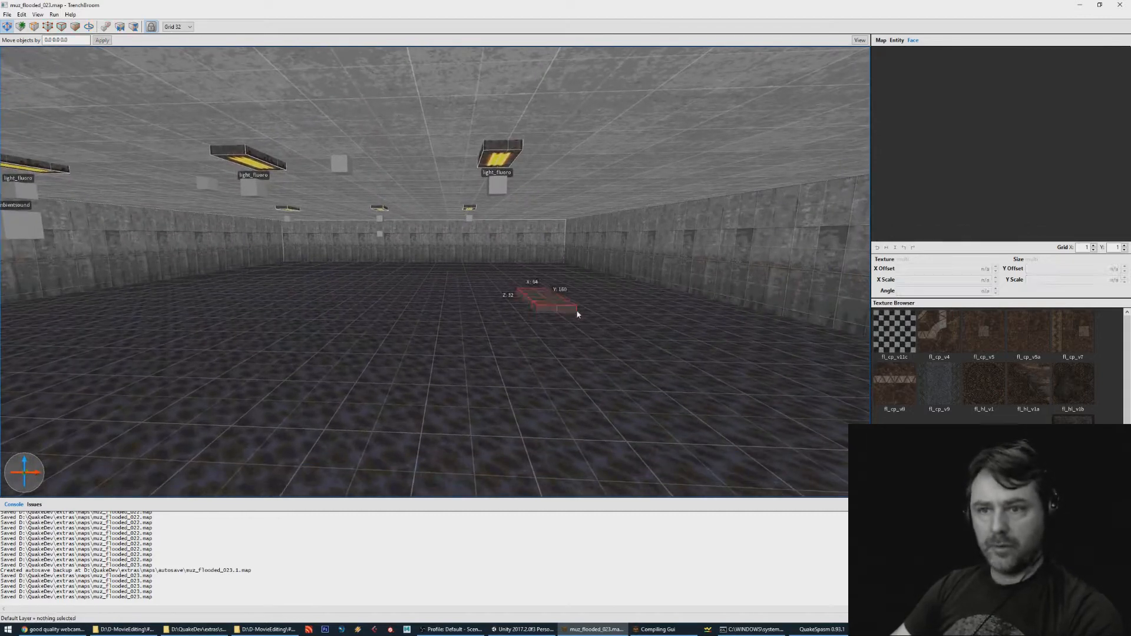
mouse_move(610, 328)
left_mouse_down()
mouse_move(595, 258)
mouse_move(504, 308)
mouse_move(379, 320)
mouse_move(495, 312)
left_mouse_up()
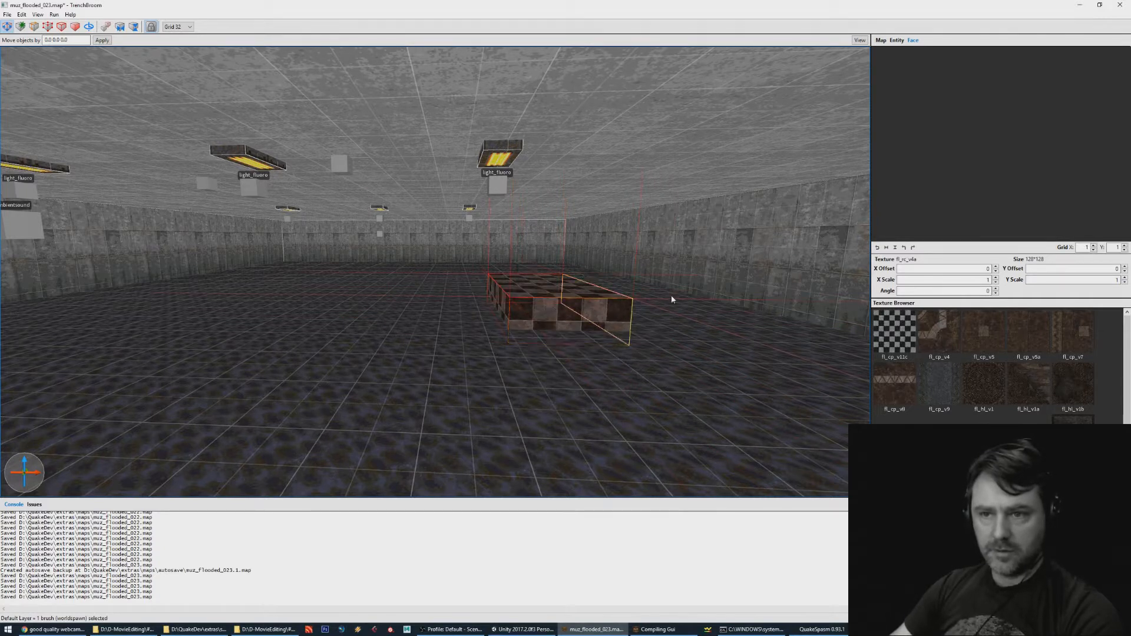
left_click_drag(672, 299, 667, 316, "shift")
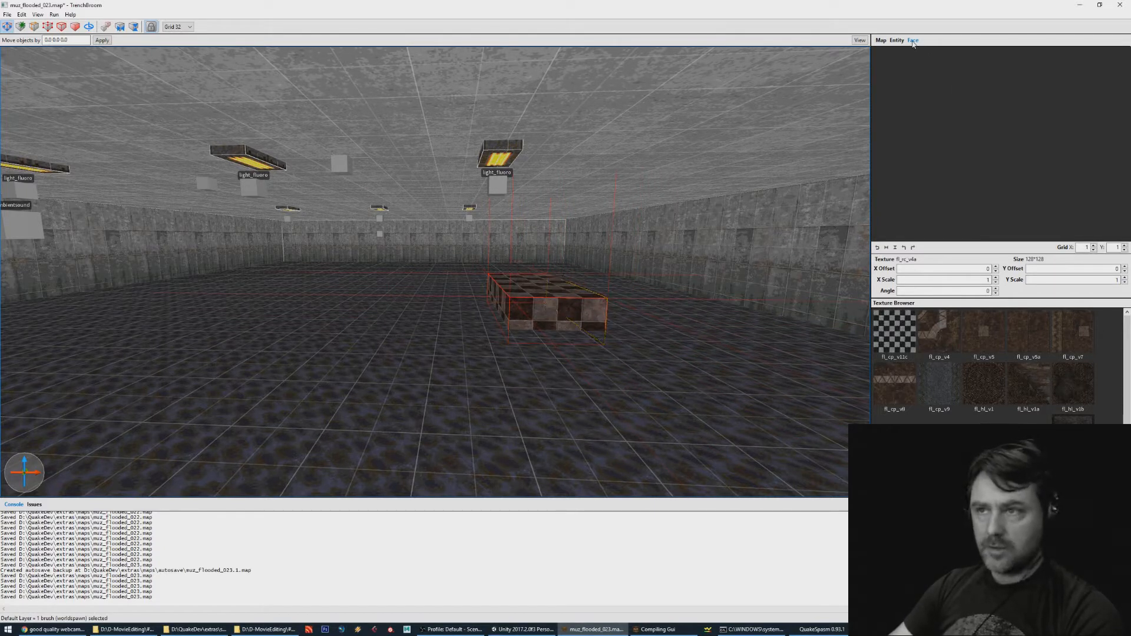
Apply the azfloor1_1 texture to the whole new block.
scroll(970, 371, "down", 5)
scroll(969, 377, "up", 5)
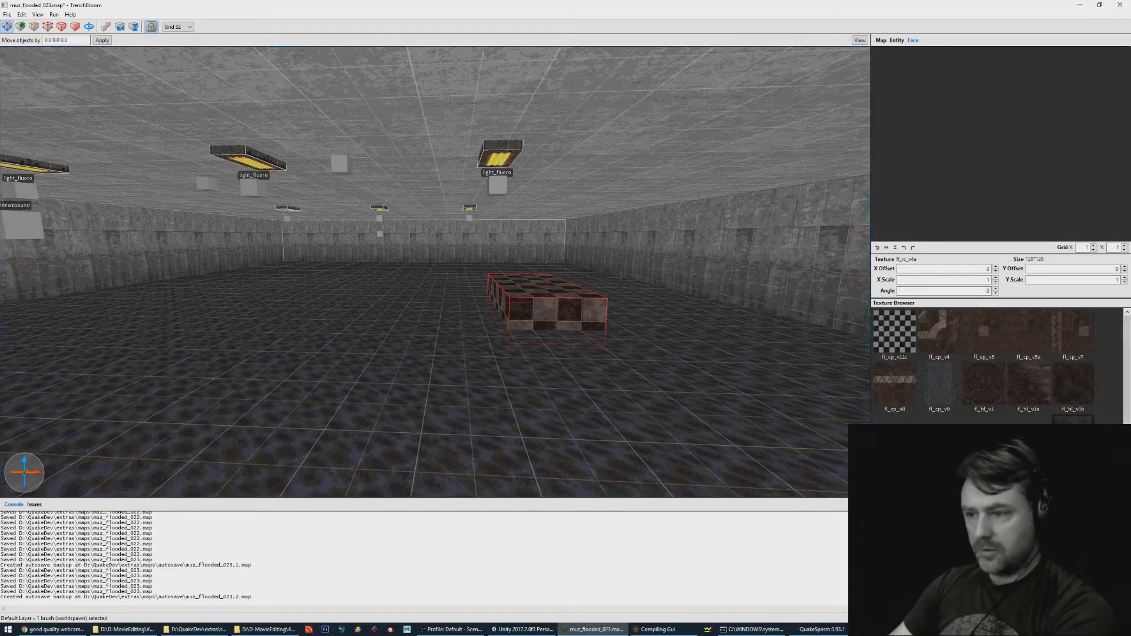
scroll(983, 365, "up", 10)
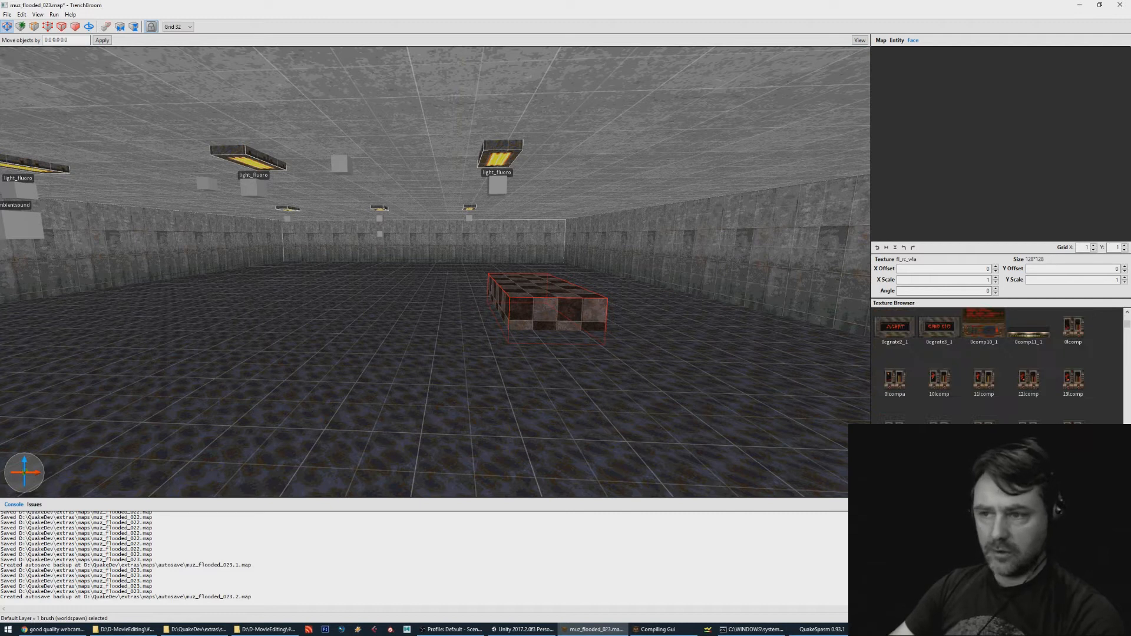
scroll(998, 365, "down", 3)
scroll(999, 365, "down", 5)
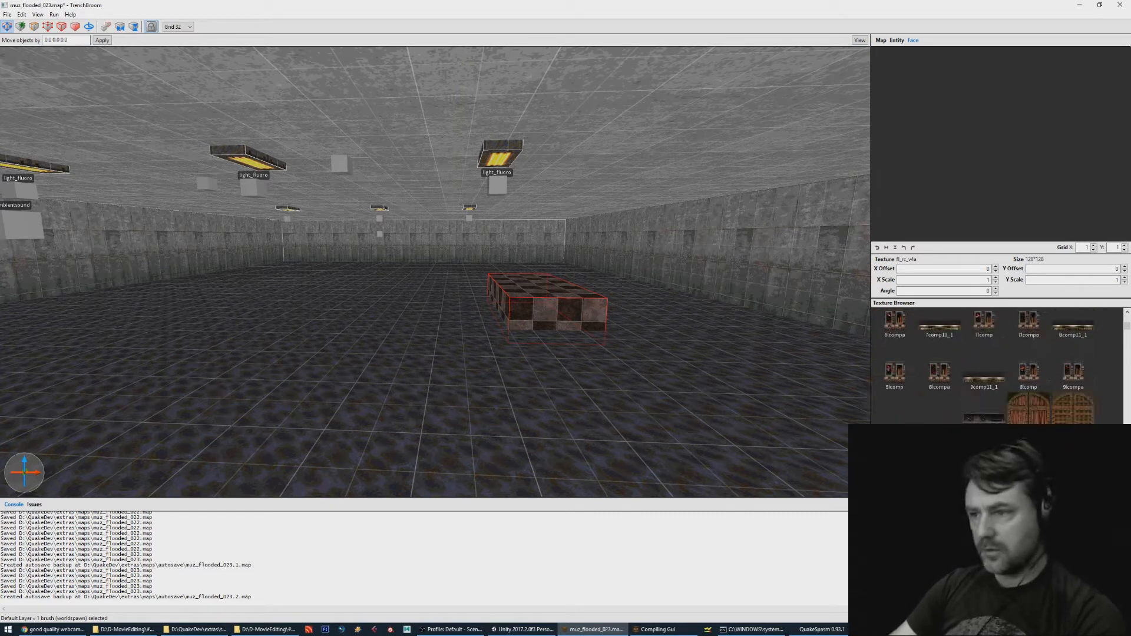
scroll(998, 365, "down", 6)
scroll(999, 365, "up", 4)
left_click(1030, 413)
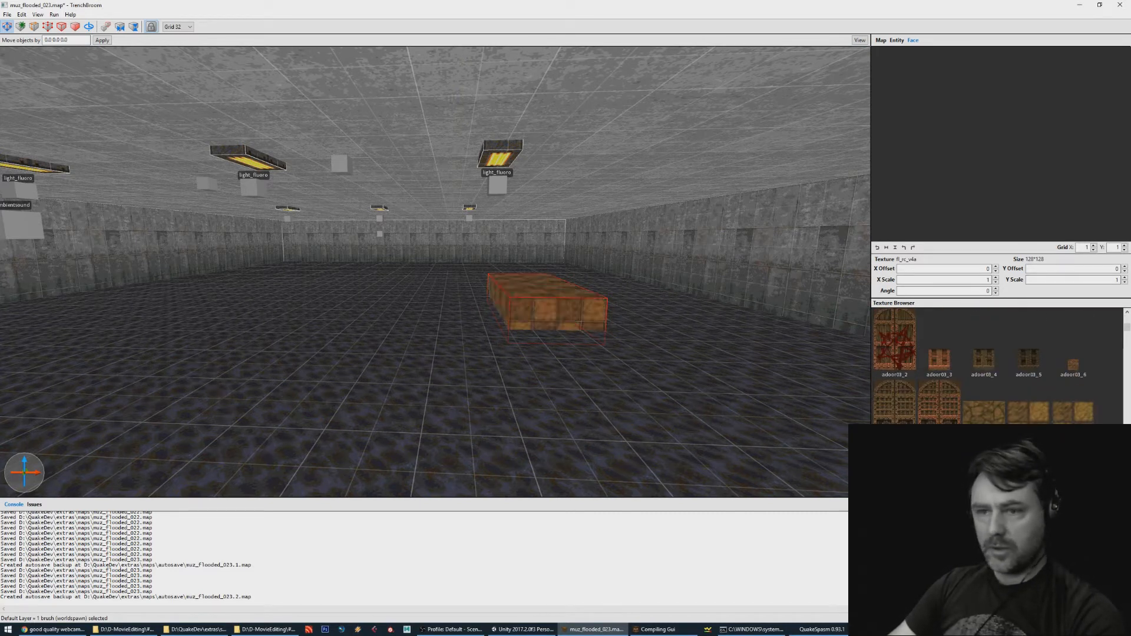
scroll(978, 369, "down", 8)
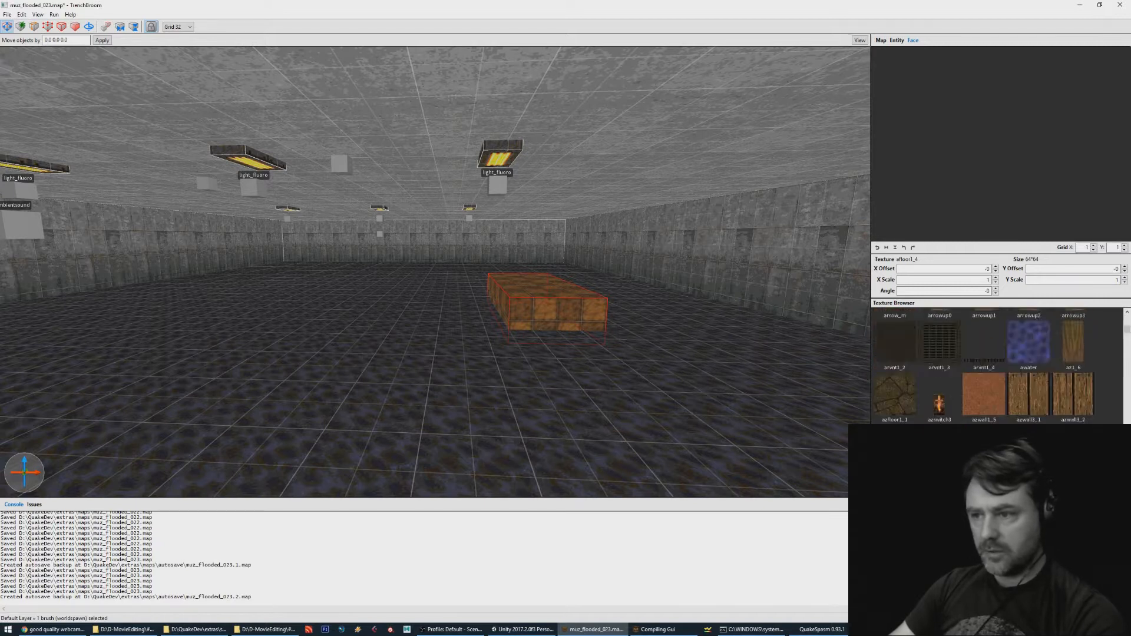
left_click(979, 353)
left_click(897, 344)
Replace the texture on the block's top face with b_cp_v18e.
mouse_move(557, 373)
right_mouse_down()
mouse_move(581, 377)
mouse_move(578, 390)
mouse_move(529, 401)
right_mouse_up()
key("w")
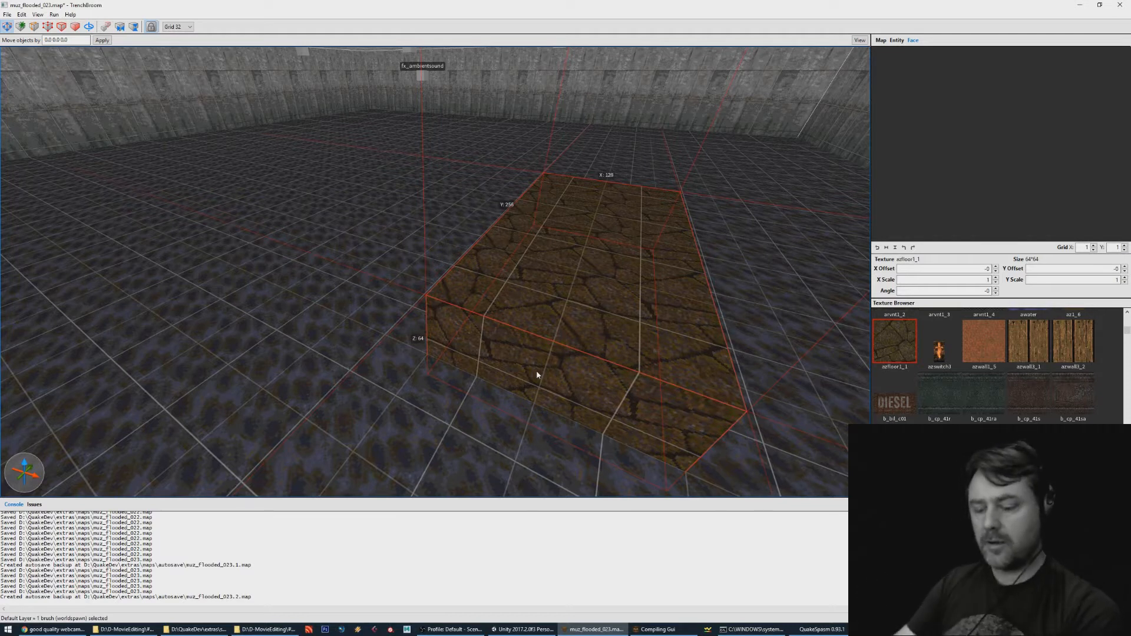
left_click(615, 289, "shift")
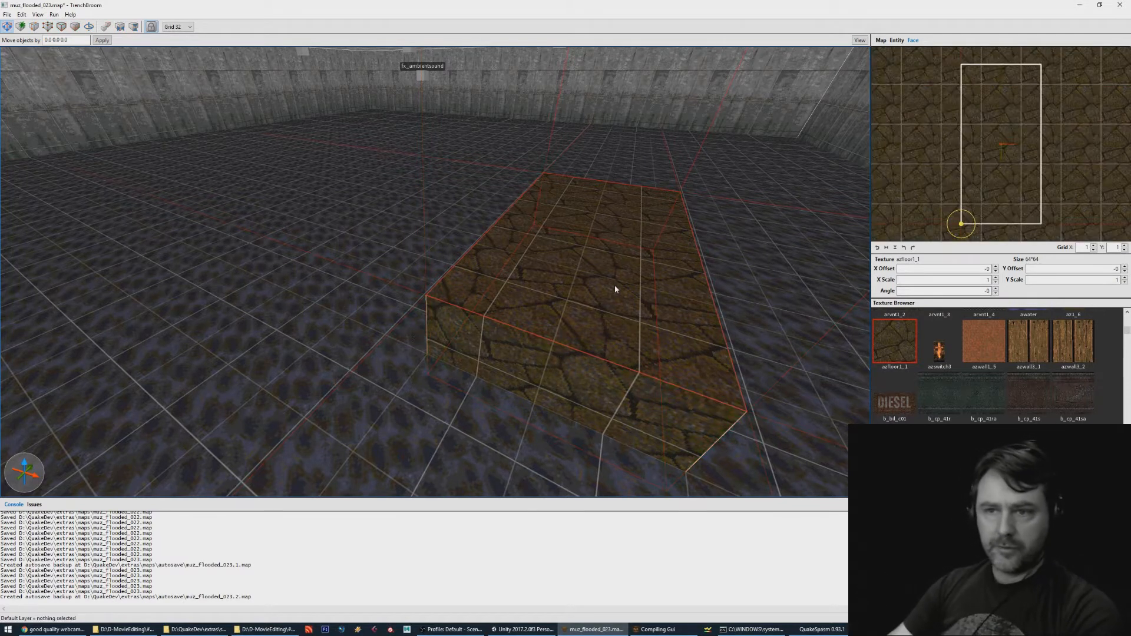
left_click(1029, 446)
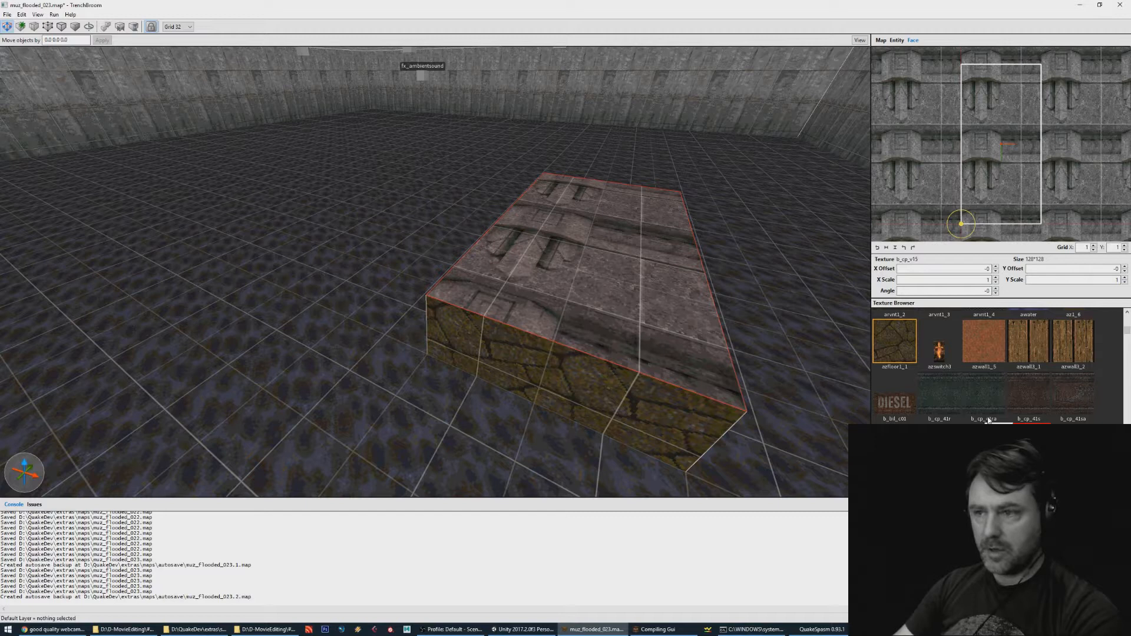
scroll(989, 420, "down", 2)
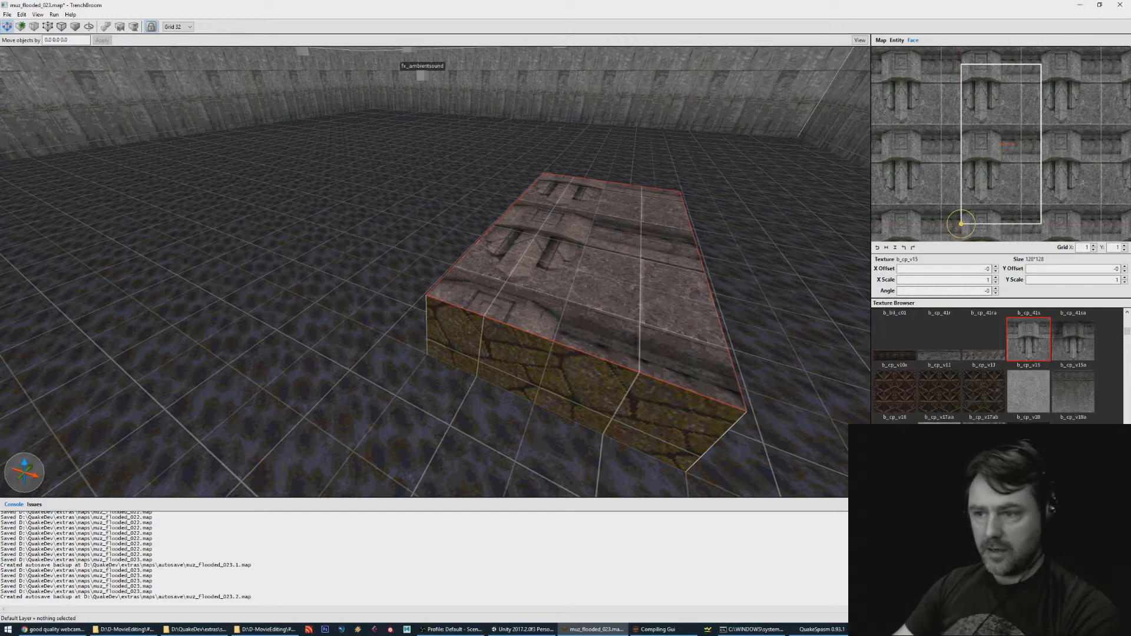
left_click(984, 445)
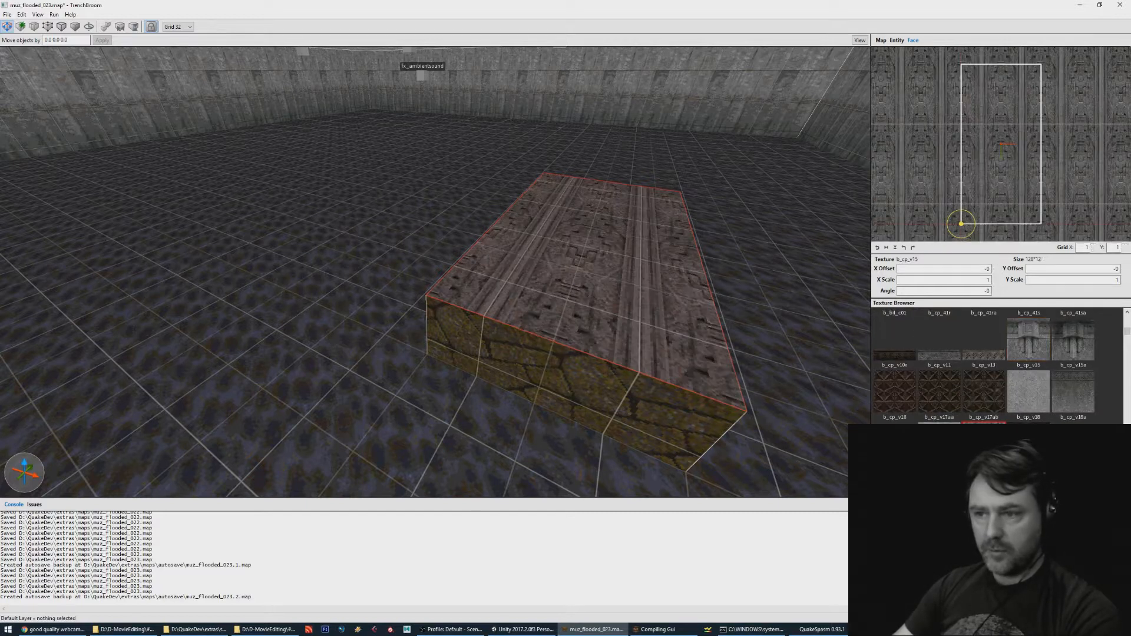
Shift the texture on the block's top face horizontally to an X offset of -41.
left_click(620, 307)
key("Right")
key("Right")
key("Right")
key("Left")
key("Left")
key("Right")
key("ctrl+Right")
key("ctrl+Right")
key("ctrl+Right")
key("ctrl+Right")
key("ctrl+Right")
key("ctrl+Right")
key("ctrl+Right")
key("ctrl+Right")
key("ctrl+Left")
key("ctrl+Left")
key("ctrl+Left")
key("ctrl+Left")
key("ctrl+Left")
key("ctrl+Left")
key("ctrl+Left")
key("ctrl+Left")
key("ctrl+Left")
key("ctrl+Left")
key("ctrl+Left")
key("ctrl+Left")
key("ctrl+Left")
key("ctrl+Left")
key("ctrl+Left")
key("ctrl+Left")
key("ctrl+Left")
key("ctrl+Left")
key("ctrl+Left")
key("ctrl+Left")
key("ctrl+Left")
key("ctrl+Left")
key("ctrl+Left")
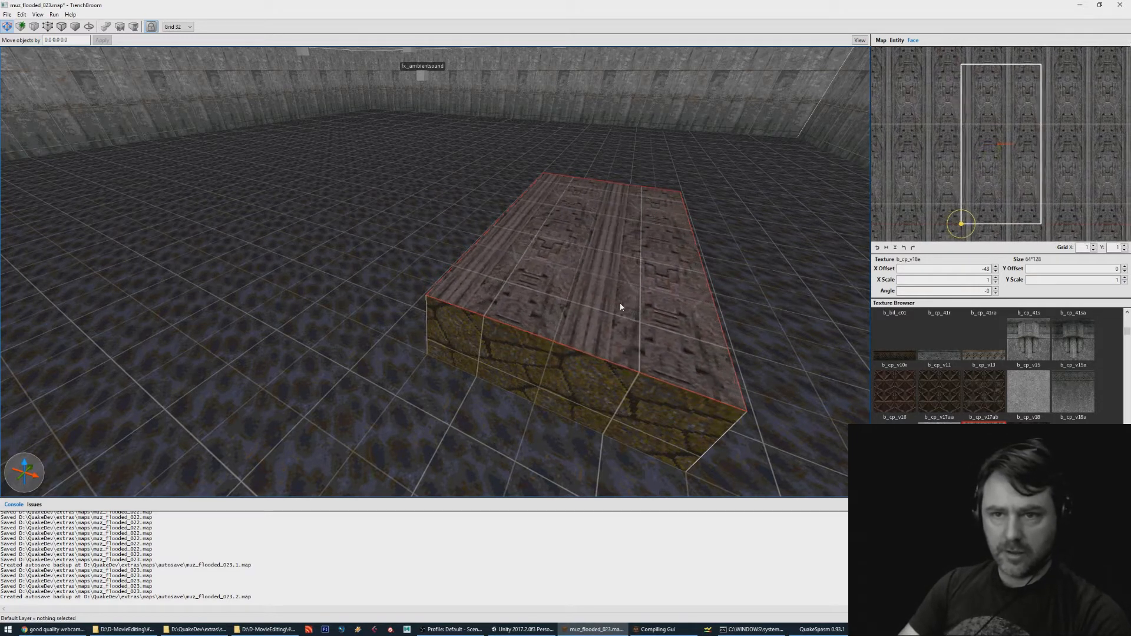
key("ctrl+Left")
key("ctrl+Left")
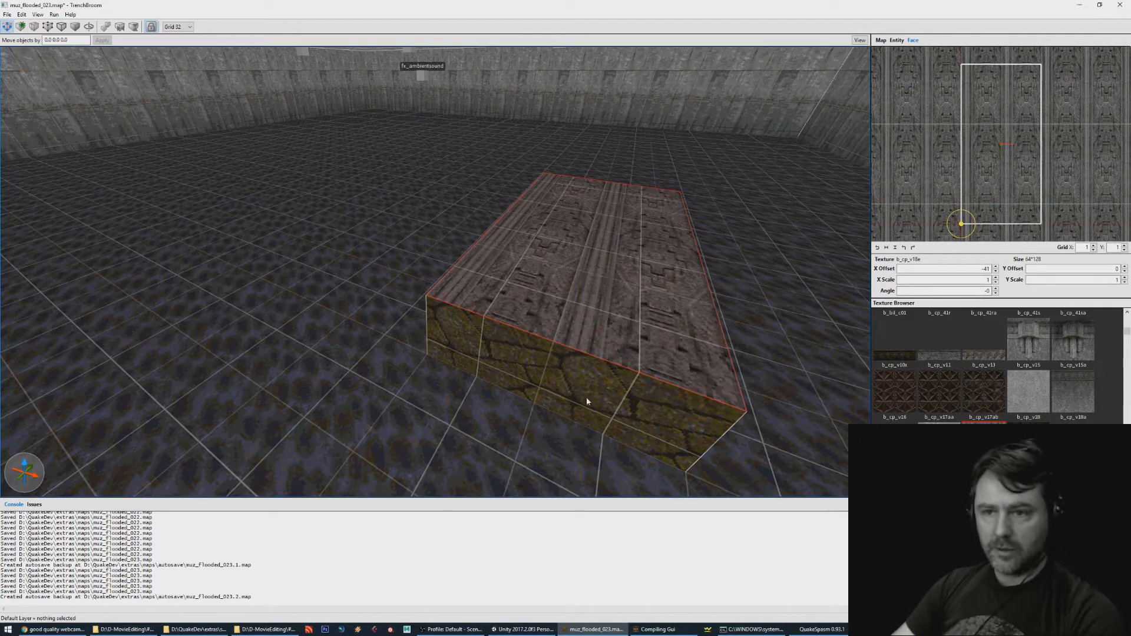
Copy the top face's texture and alignment onto the block's side faces.
left_click(586, 399, "alt")
right_click_drag(569, 347, 637, 334, "alt")
left_click(591, 298, "alt")
mouse_move(591, 298)
right_mouse_down()
mouse_move(676, 263)
mouse_move(745, 283)
mouse_move(802, 277)
mouse_move(842, 241)
mouse_move(775, 291)
mouse_move(783, 253)
mouse_move(825, 253)
right_mouse_up()
key("a")
key("w")
key("s")
left_click(618, 311, "alt")
left_click(501, 316, "alt")
key("w")
mouse_move(560, 308)
right_mouse_down()
mouse_move(568, 273)
mouse_move(533, 322)
right_mouse_up()
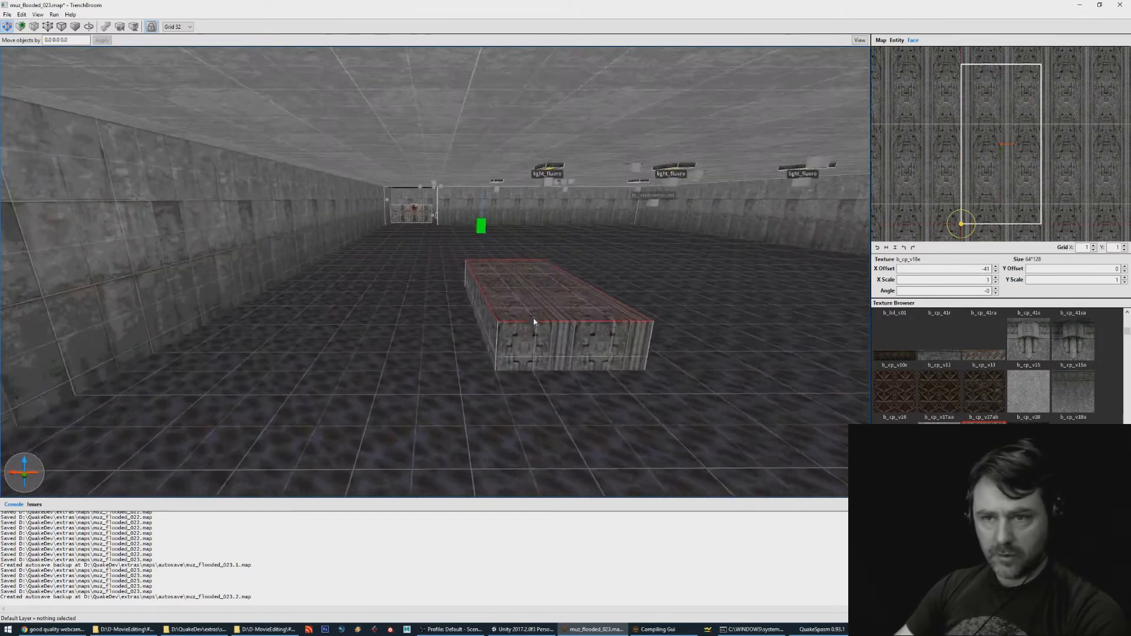
key("w")
key("d")
key("w")
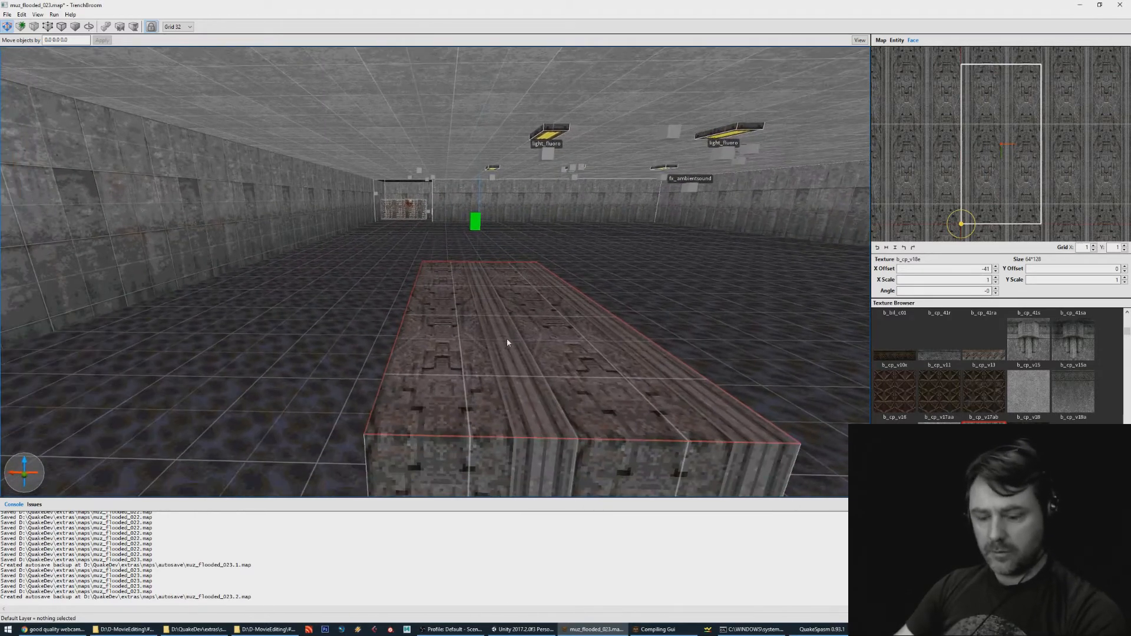
Lay a diagonal clip line across one corner of the textured block's top face with the Clip tool.
key("Escape")
left_click(504, 338)
right_click_drag(610, 308, 600, 326)
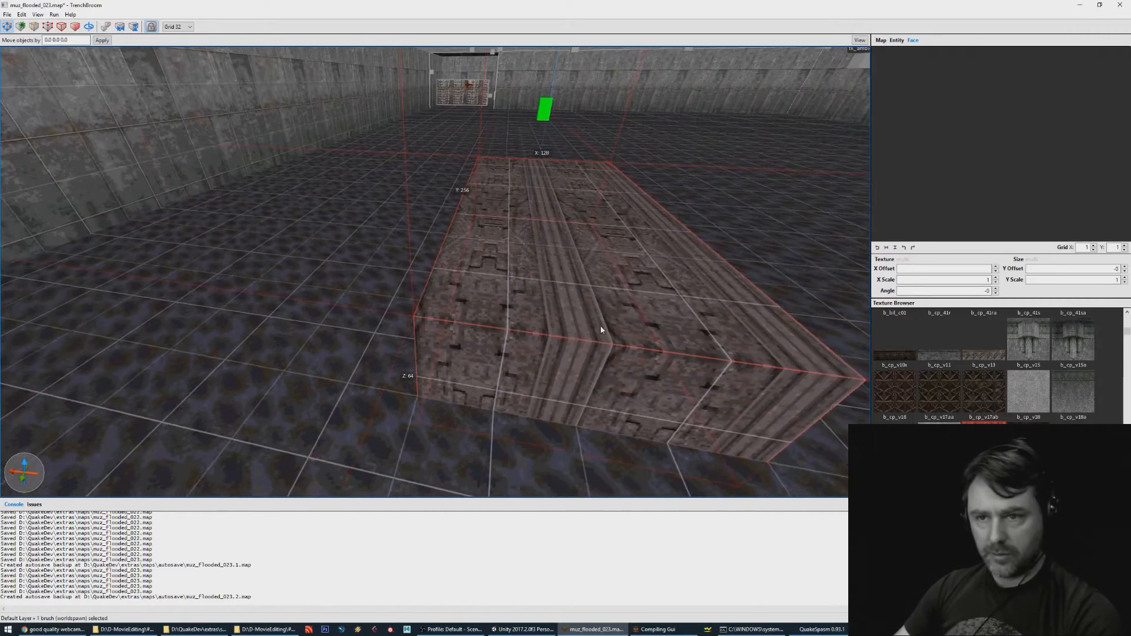
key("c")
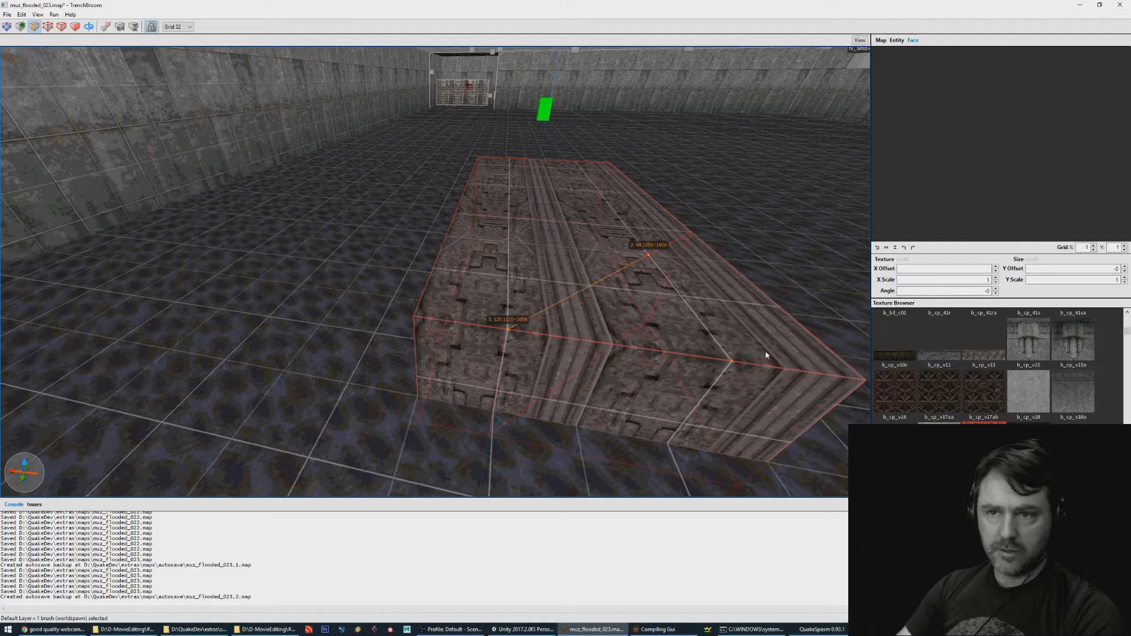
Cycle through which side the clip keeps, split the block with both pieces kept, and deselect them.
key("Tab")
key("Tab")
key("Tab")
key("Tab")
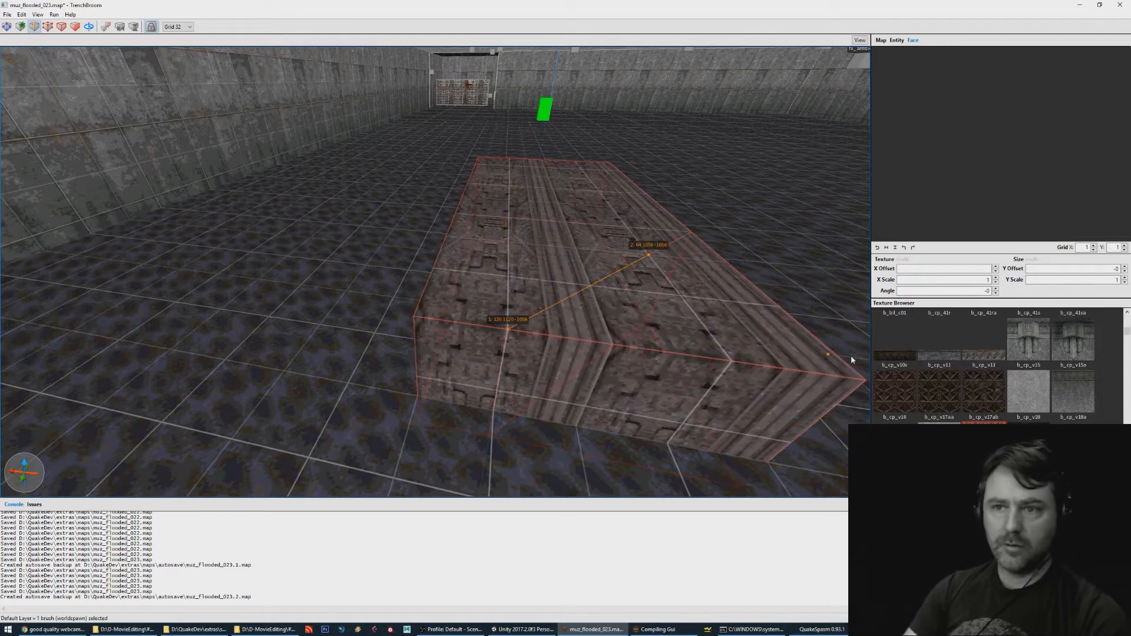
key("Tab")
key("Tab")
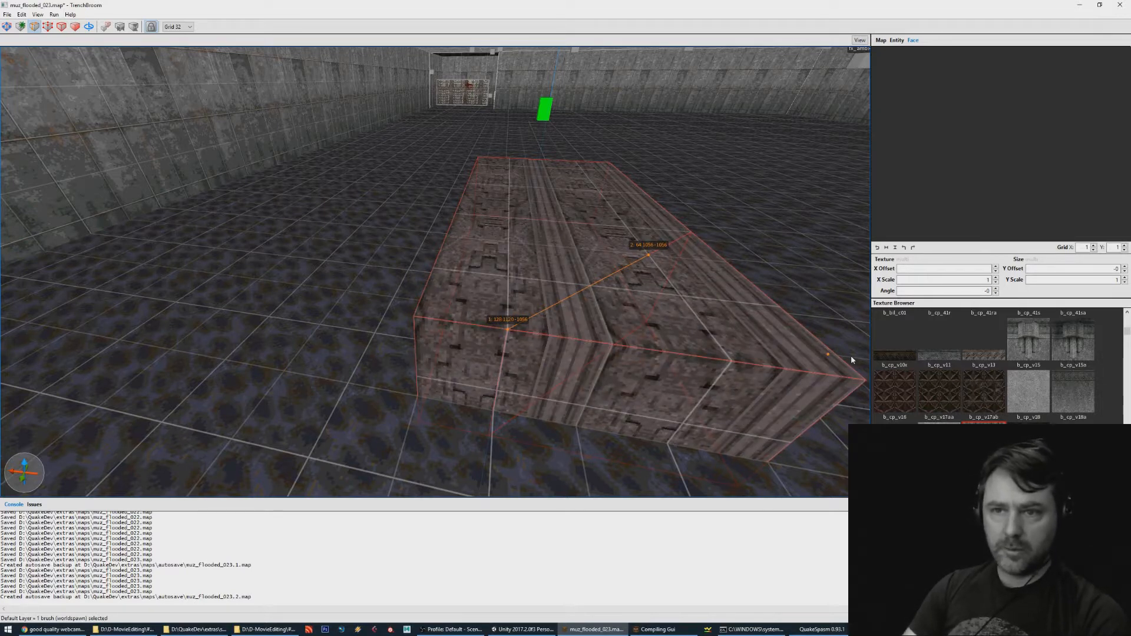
key("Tab")
key("Tab")
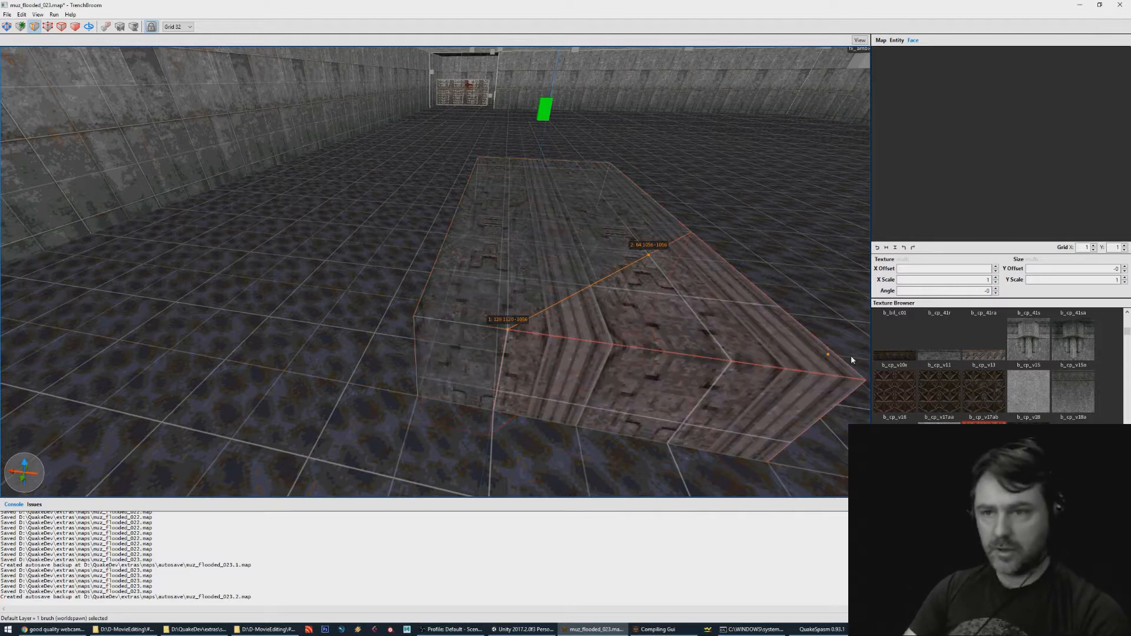
key("Tab")
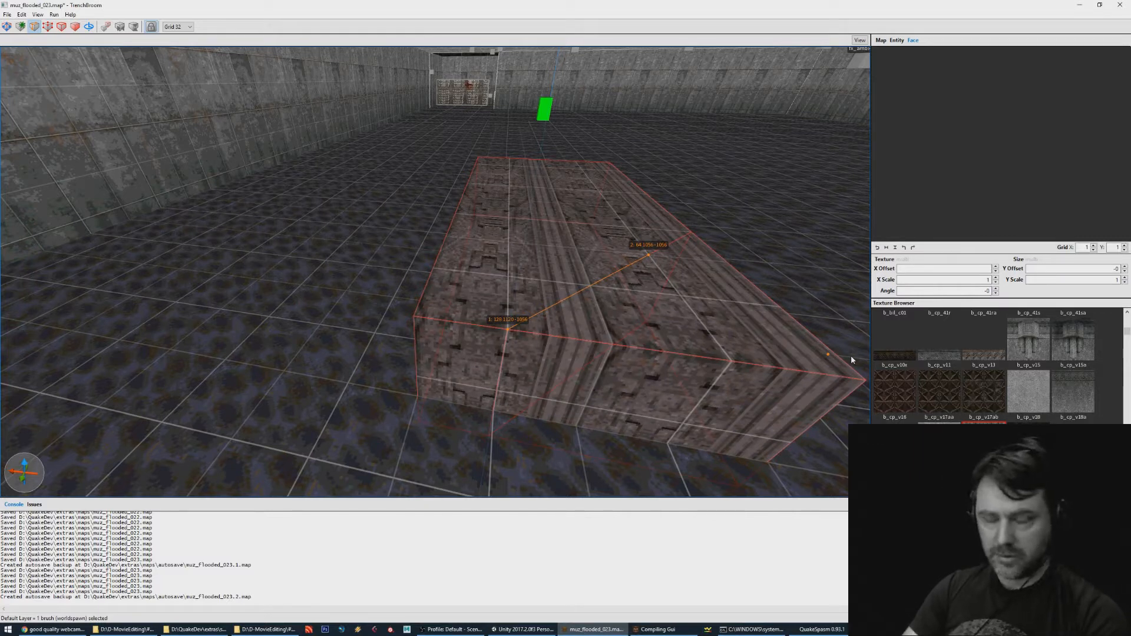
key("Return")
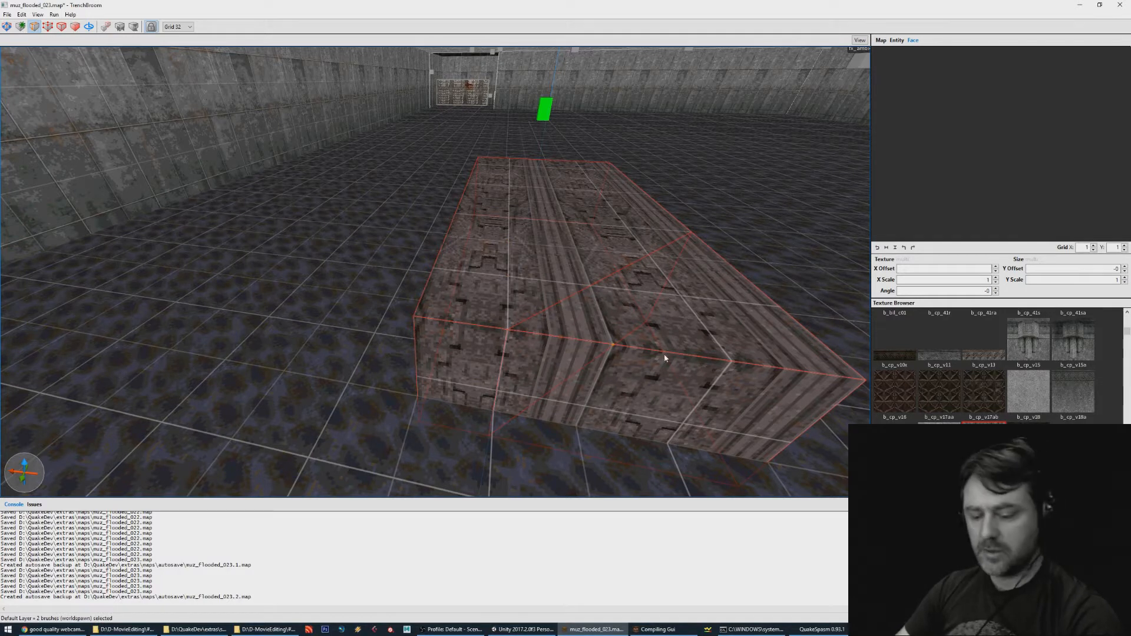
key("Escape")
key("Escape")
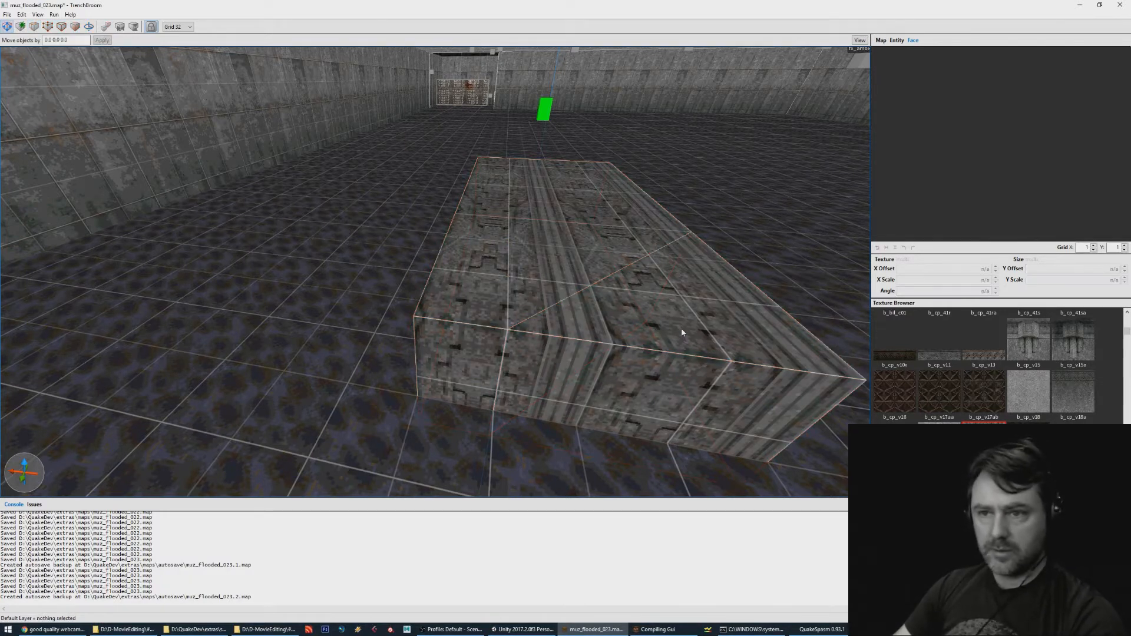
Move the cut-off corner wedge sideways away from the rest of the block in 32-unit grid steps.
left_click(675, 318)
scroll(673, 319, "down", 5)
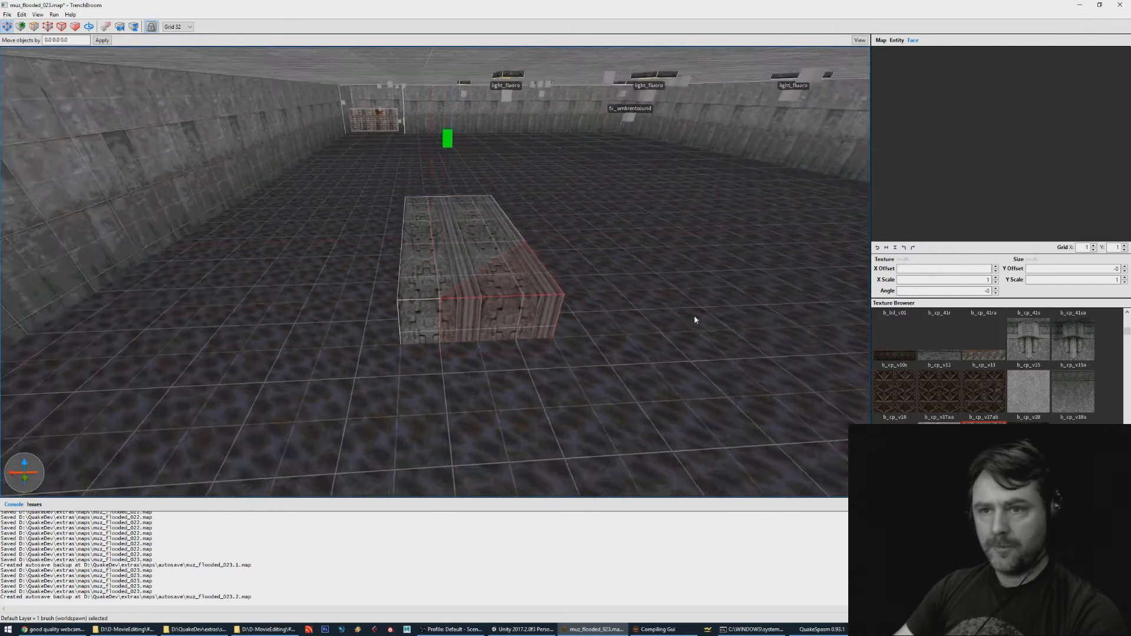
key("Right")
key("Right")
key("Right")
key("Right")
key("Right")
key("Right")
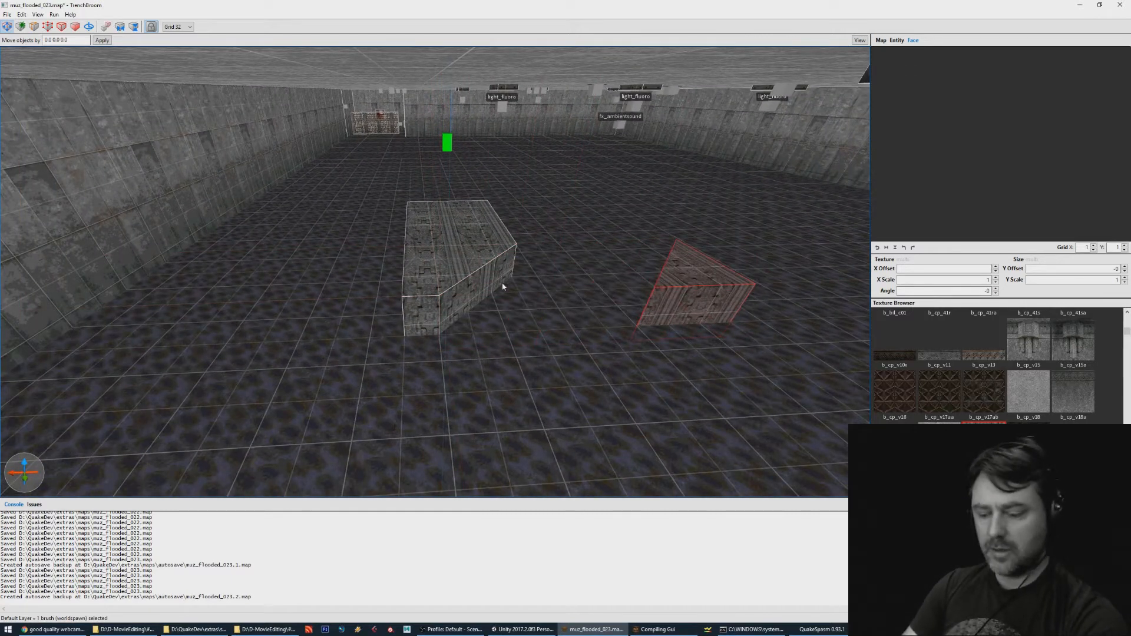
Try a grid size of 4 and return the grid to 32.
key("plus")
key("plus")
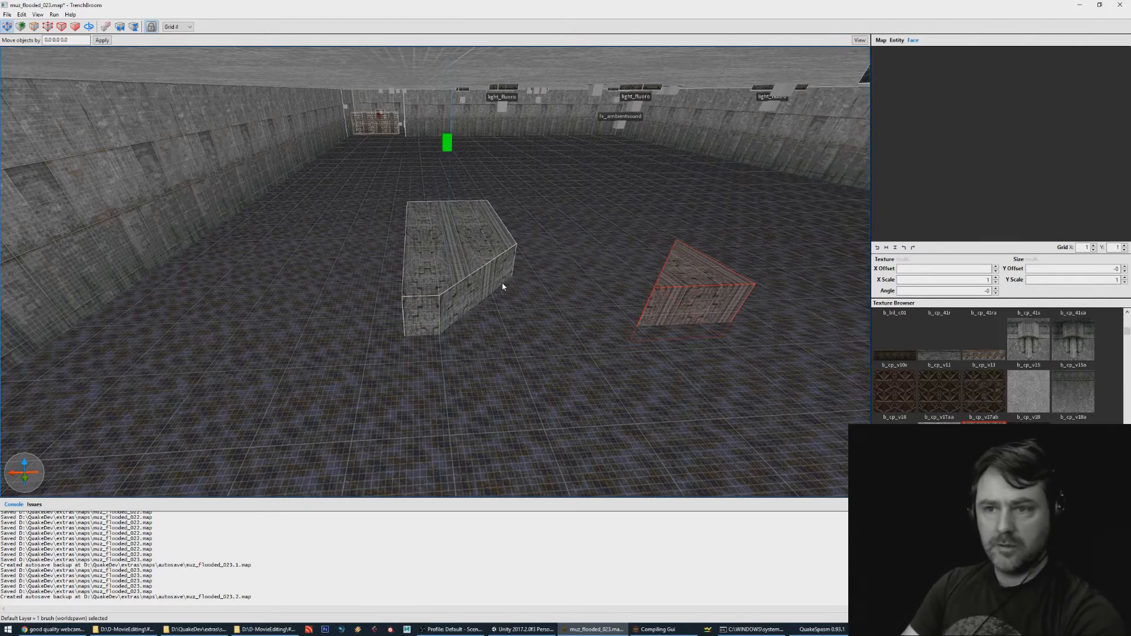
key("minus")
key("minus")
key("minus")
key("minus")
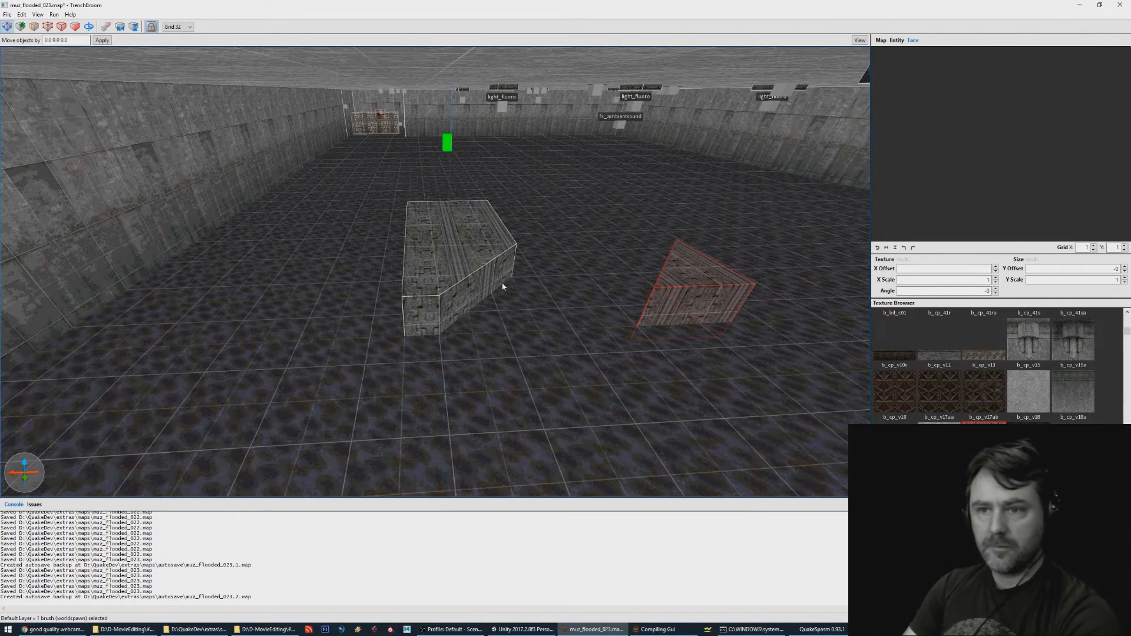
Set the grid size to 8 and nudge the wedge back and forth across the floor in fine steps.
left_click(174, 27)
left_click(175, 31)
left_click(697, 280)
key("Right")
key("Right")
key("Right")
key("Right")
key("Right")
key("Right")
key("Left")
key("Left")
key("Left")
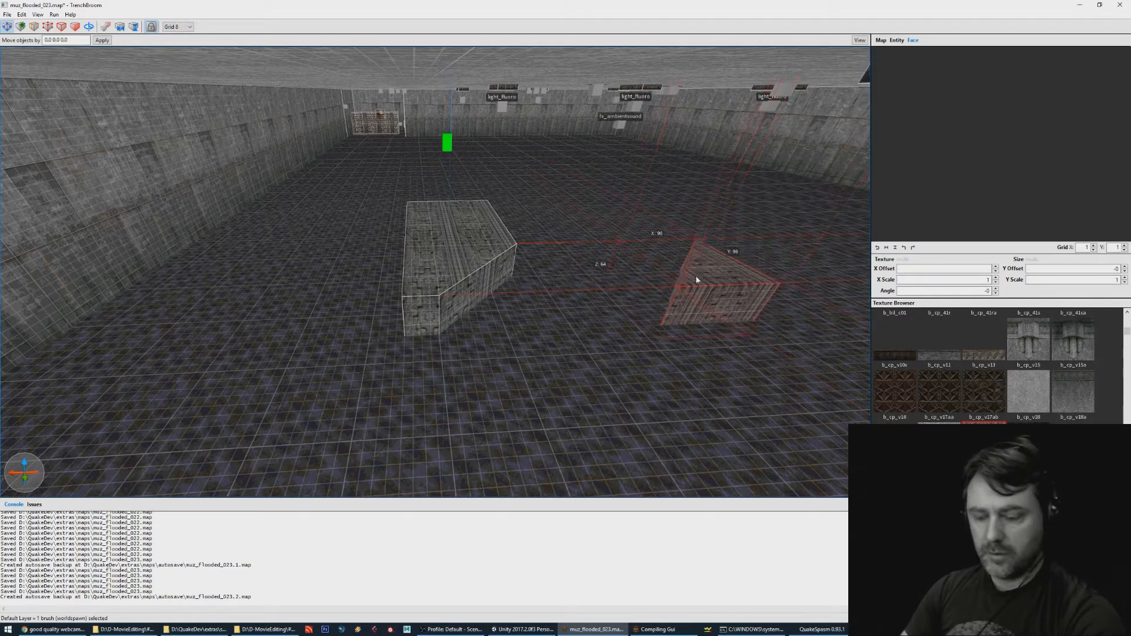
key("Left")
key("Left")
key("Left")
key("Left")
key("Left")
key("Right")
key("Right")
key("Right")
key("Right")
key("Right")
key("Up")
key("Left")
key("Down")
key("Right")
key("Right")
key("Up")
key("Left")
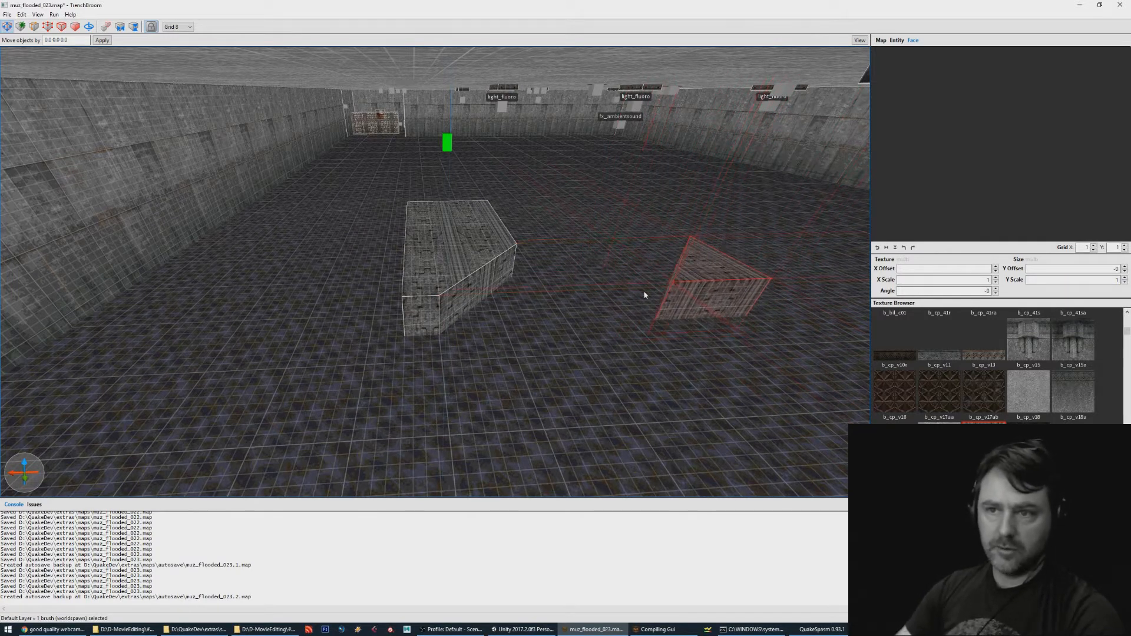
Move the wedge farther back across the floor in 8-unit steps.
key("Up")
key("Up")
key("Up")
key("Up")
key("Up")
key("Up")
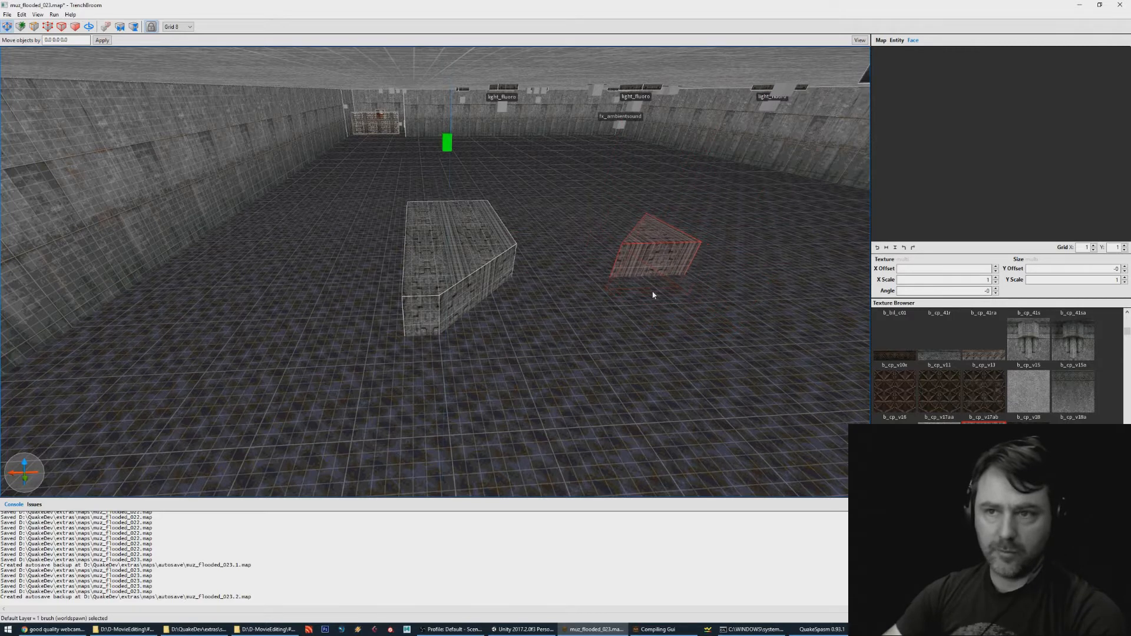
mouse_move(548, 311)
right_mouse_down()
mouse_move(690, 285)
mouse_move(651, 303)
mouse_move(433, 285)
right_mouse_up()
key("Up")
key("Up")
key("Up")
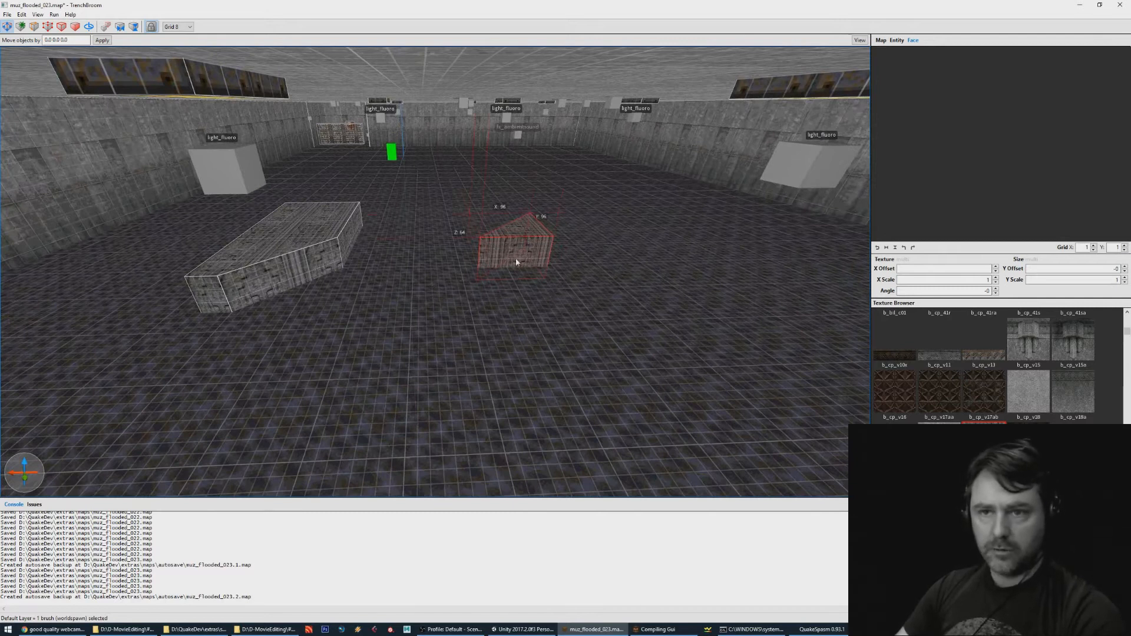
Set the grid size to 128 and move the wedge to the distant part of the room.
mouse_move(524, 252)
left_mouse_down("alt")
mouse_move(539, 184)
mouse_move(539, 298)
mouse_move(556, 210)
mouse_move(556, 285)
mouse_move(568, 215)
left_mouse_up("alt")
key("8")
key("Up")
key("Up")
key("Up")
key("Up")
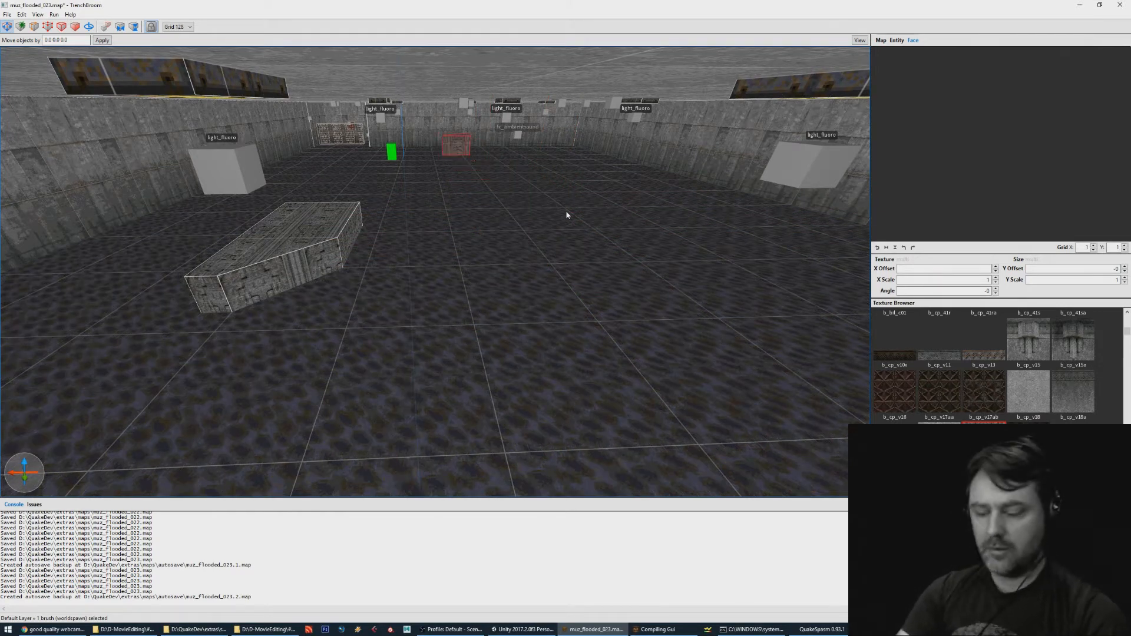
Focus the camera on the selected wedge and shift it back and forth in 128-unit steps.
key("ctrl+u")
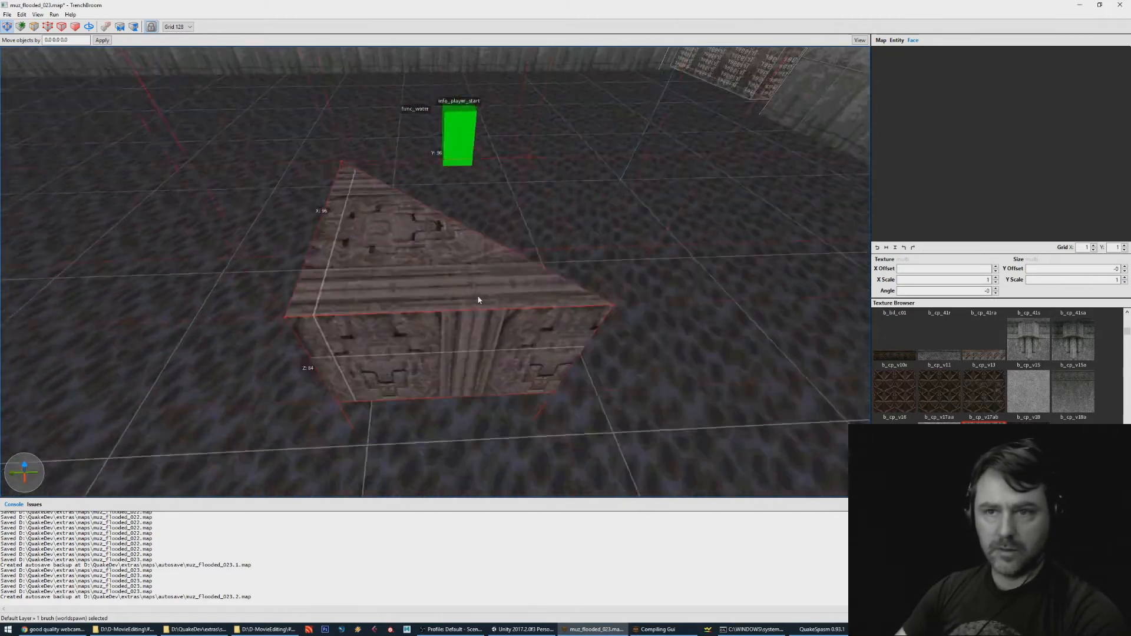
mouse_move(479, 301)
right_mouse_down("alt")
mouse_move(414, 301)
mouse_move(427, 293)
right_mouse_up("alt")
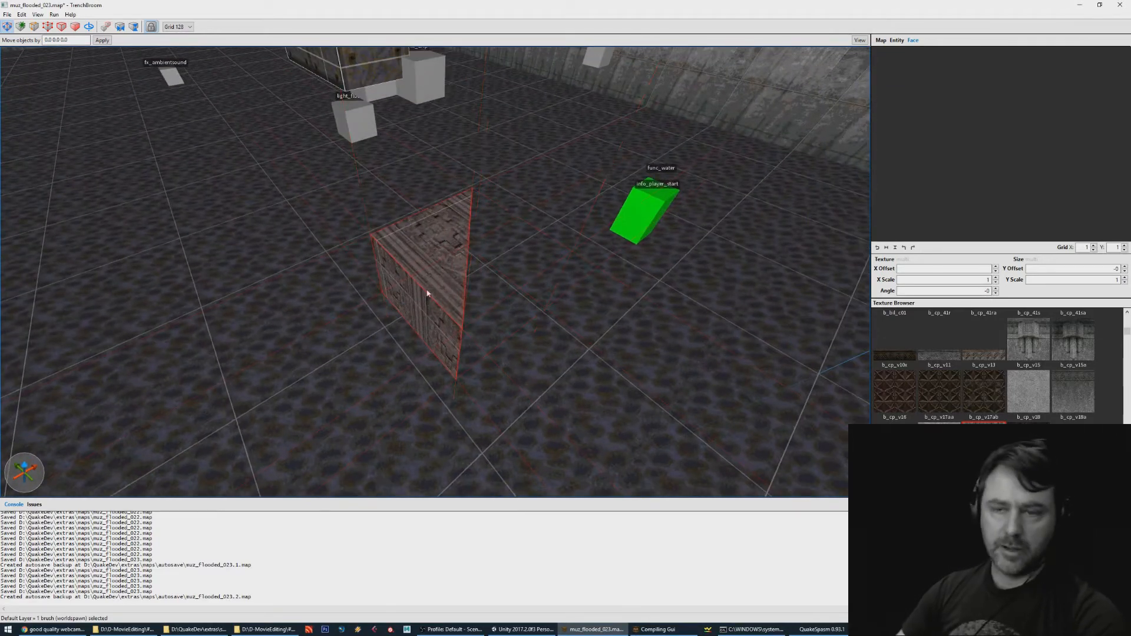
mouse_move(551, 276)
right_mouse_down("alt")
mouse_move(571, 283)
mouse_move(481, 253)
right_mouse_up("alt")
key("Up")
key("Up")
key("Up")
key("Down")
key("Down")
key("Down")
key("Down")
key("Up")
key("Up")
Make three copies of the wedge, placing one on each side of the original and one behind it.
key("ctrl+d")
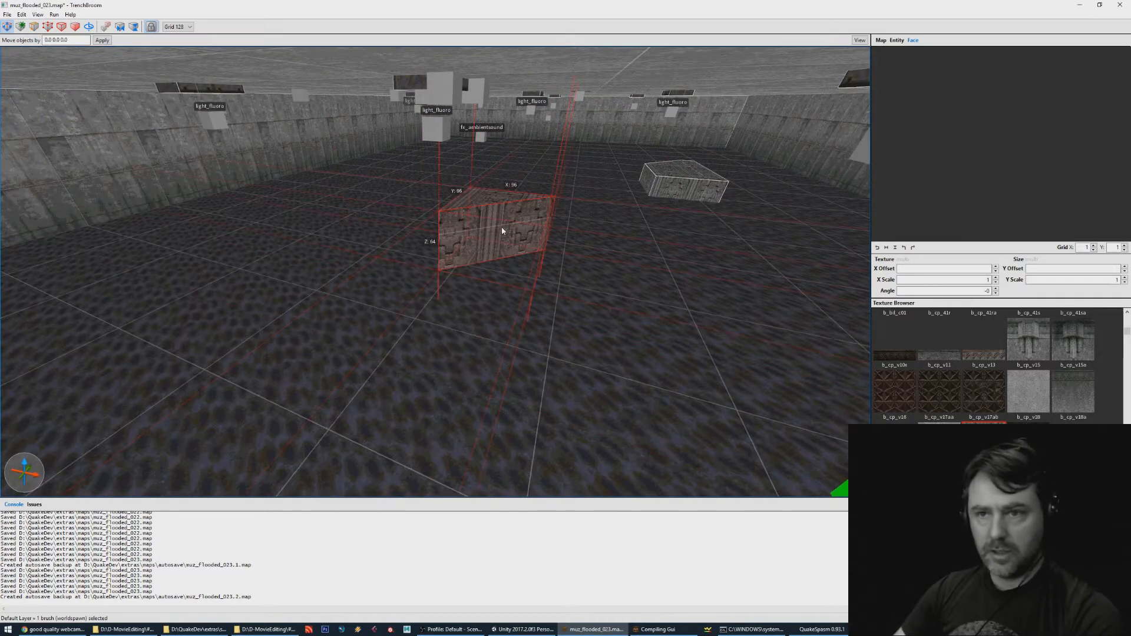
key("Left")
key("Left")
key("Right")
key("ctrl+d")
key("Right")
key("Right")
key("Right")
key("Right")
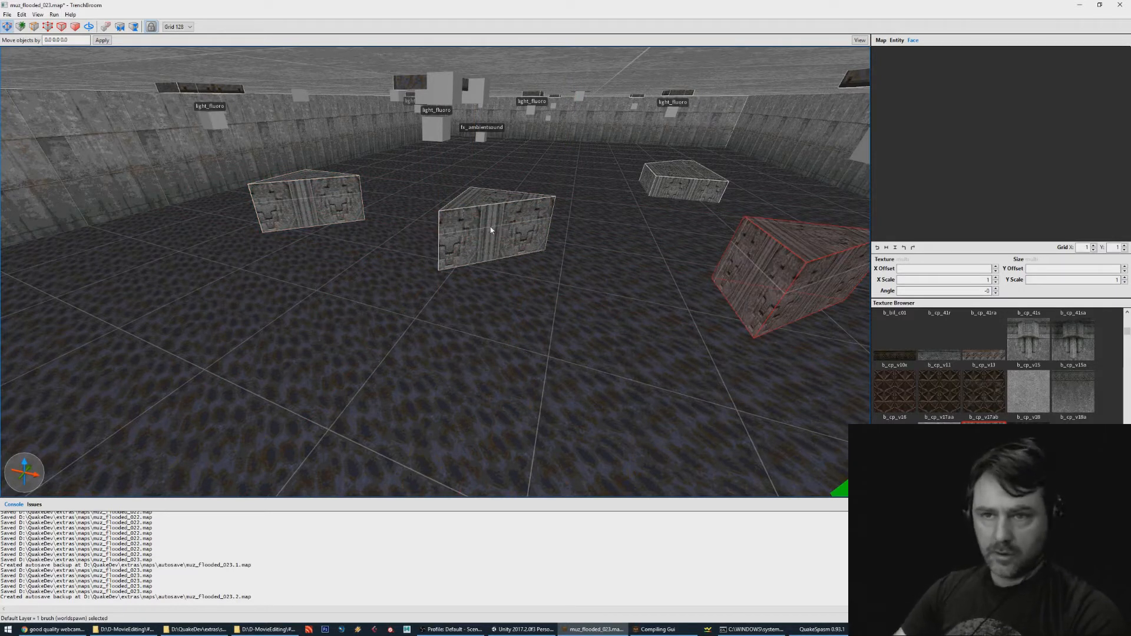
left_click(498, 227)
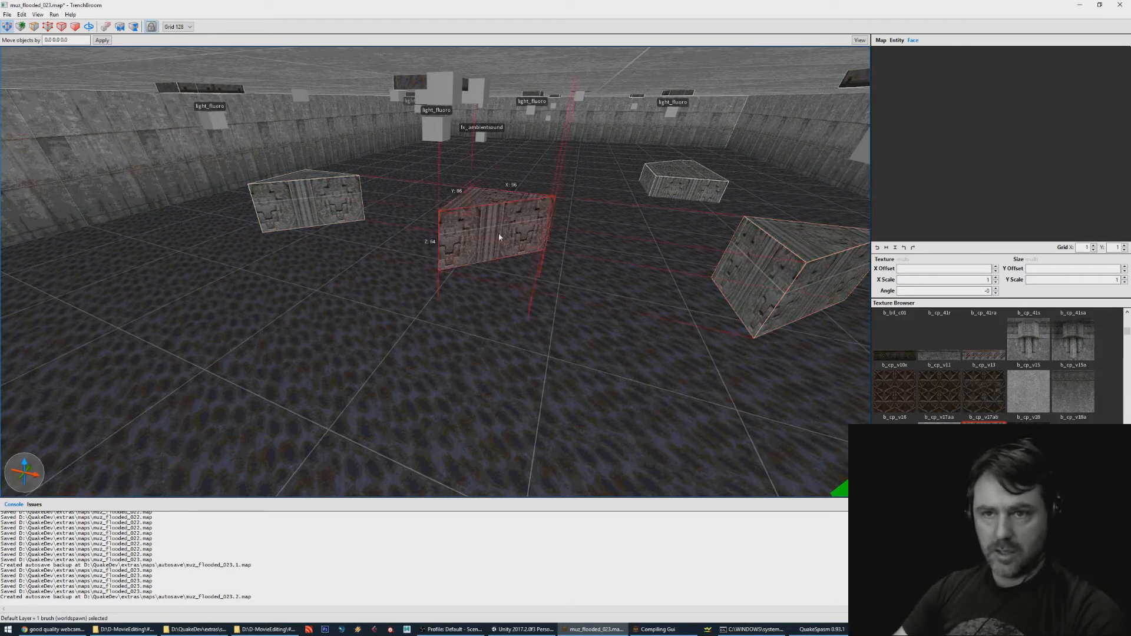
left_click_drag(507, 217, 533, 158, "ctrl")
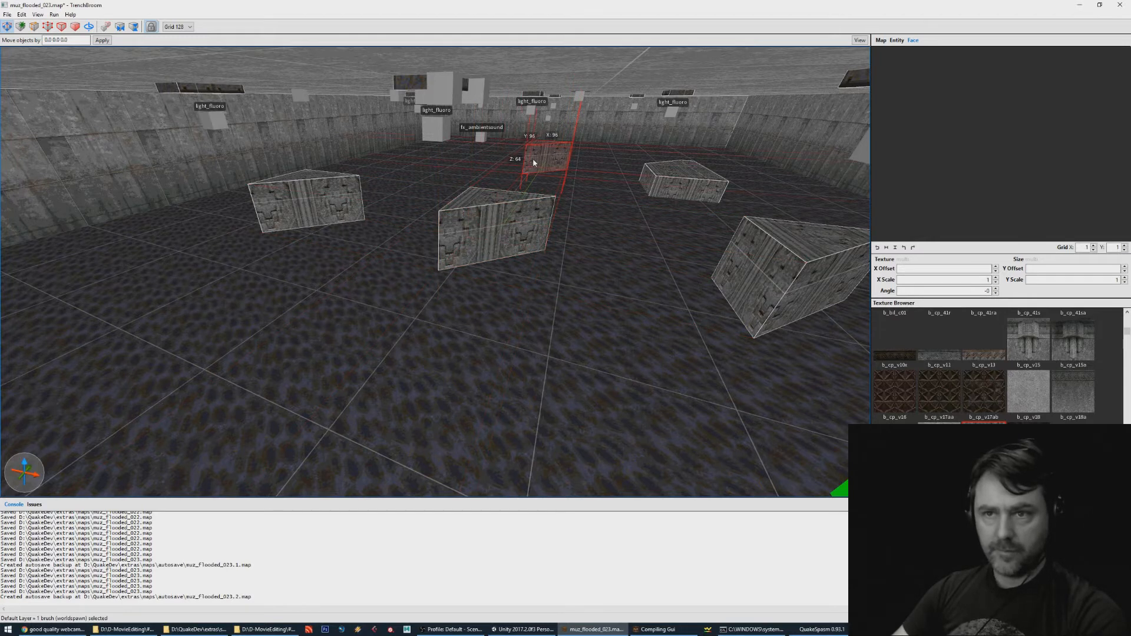
Rotate the rear wedge copy about the Z axis with the Rotate tool.
mouse_move(579, 218)
right_mouse_down()
mouse_move(557, 209)
mouse_move(520, 225)
right_mouse_up()
key("d")
key("d")
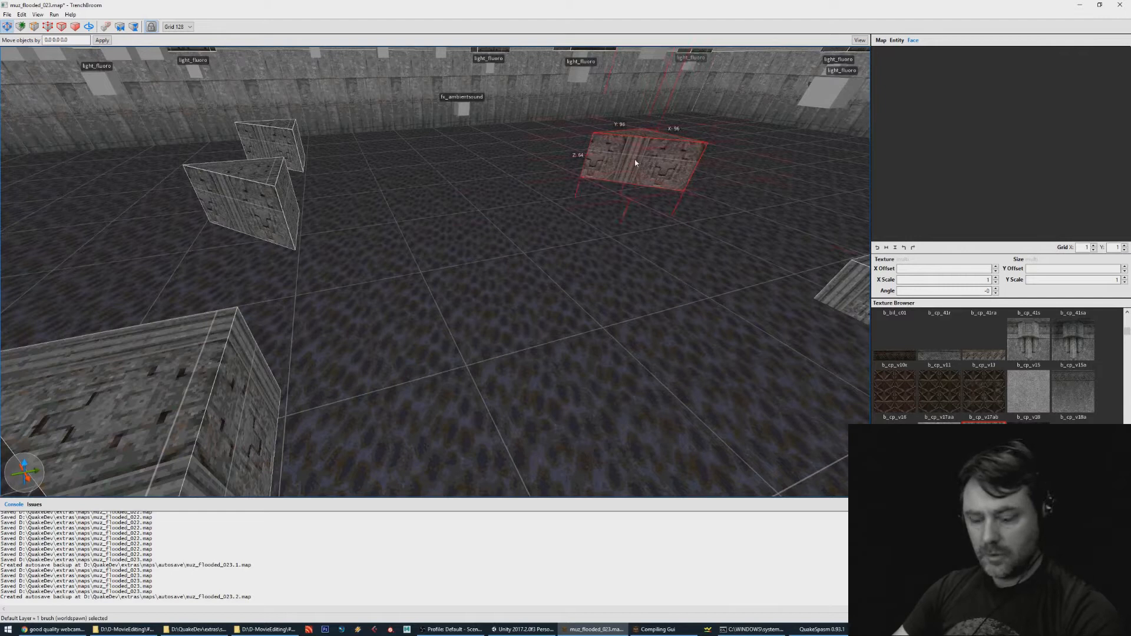
key("r")
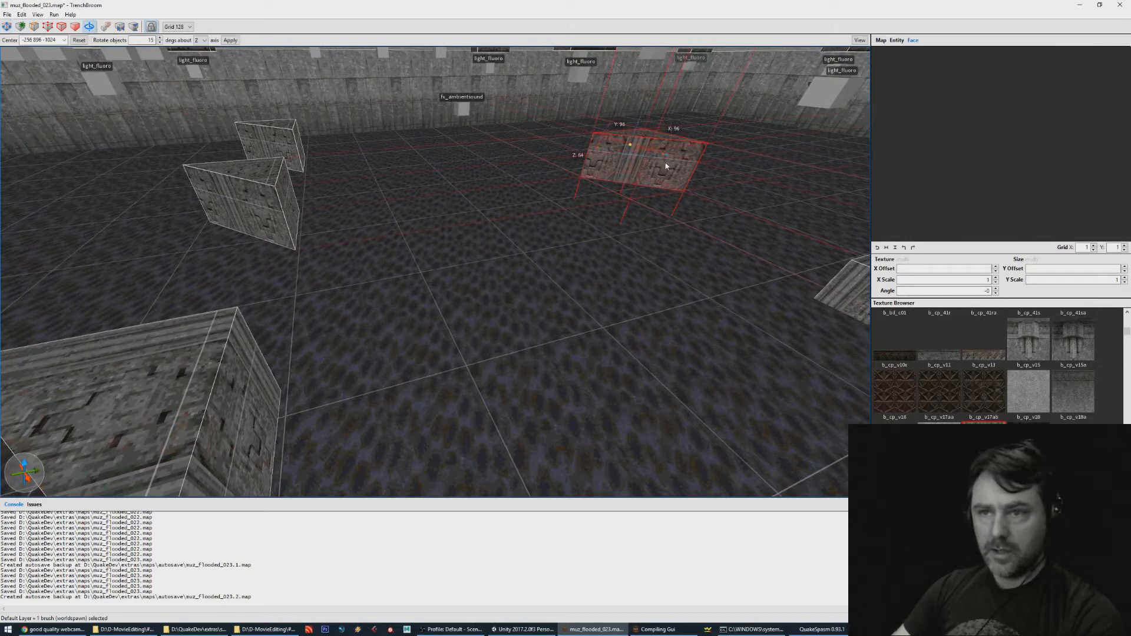
mouse_move(668, 158)
left_mouse_down()
mouse_move(549, 158)
mouse_move(709, 172)
mouse_move(654, 182)
left_mouse_up()
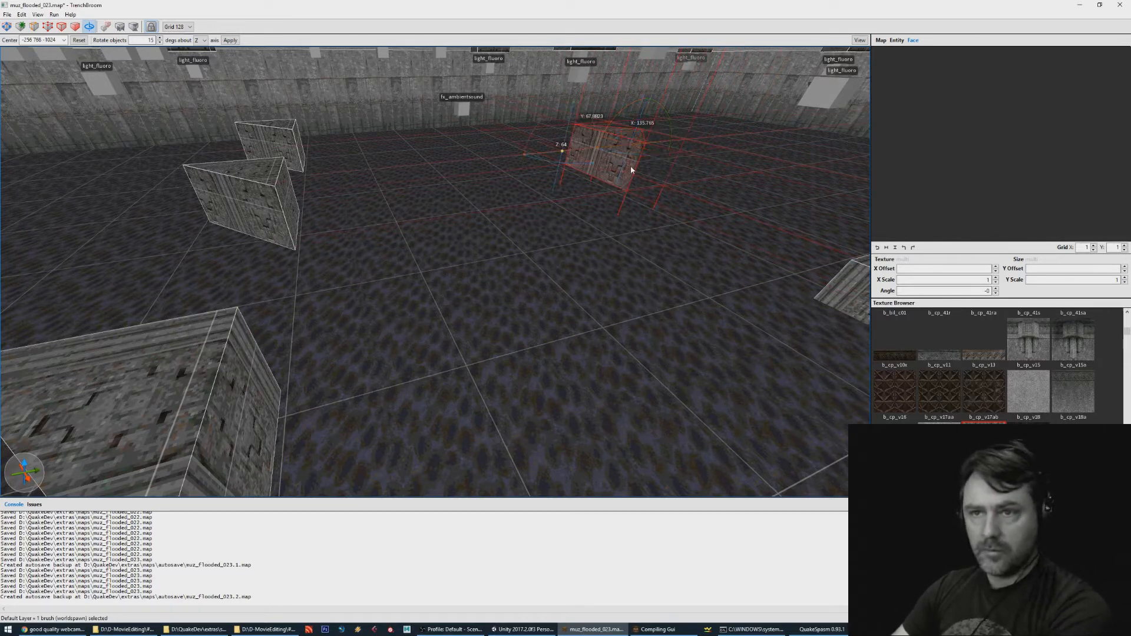
Set the grid size to 16, move the rotation centre off the wedge, and swing the wedge around it and back.
key("minus")
key("minus")
key("minus")
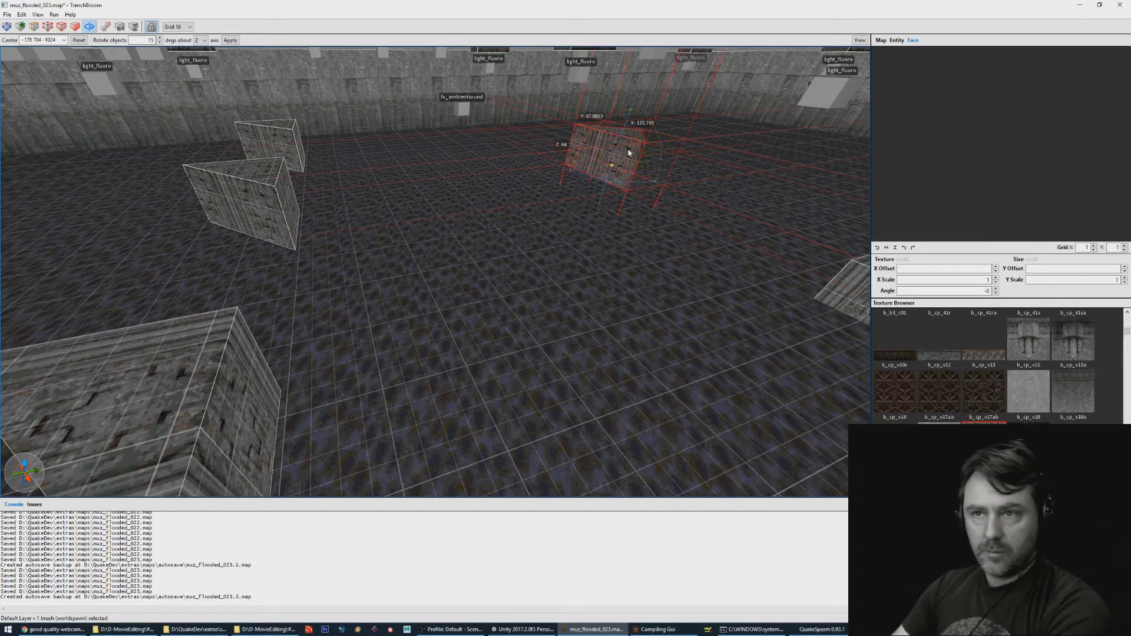
left_click_drag(593, 225, 657, 184)
mouse_move(662, 189)
left_mouse_down()
mouse_move(590, 223)
mouse_move(600, 226)
left_mouse_up()
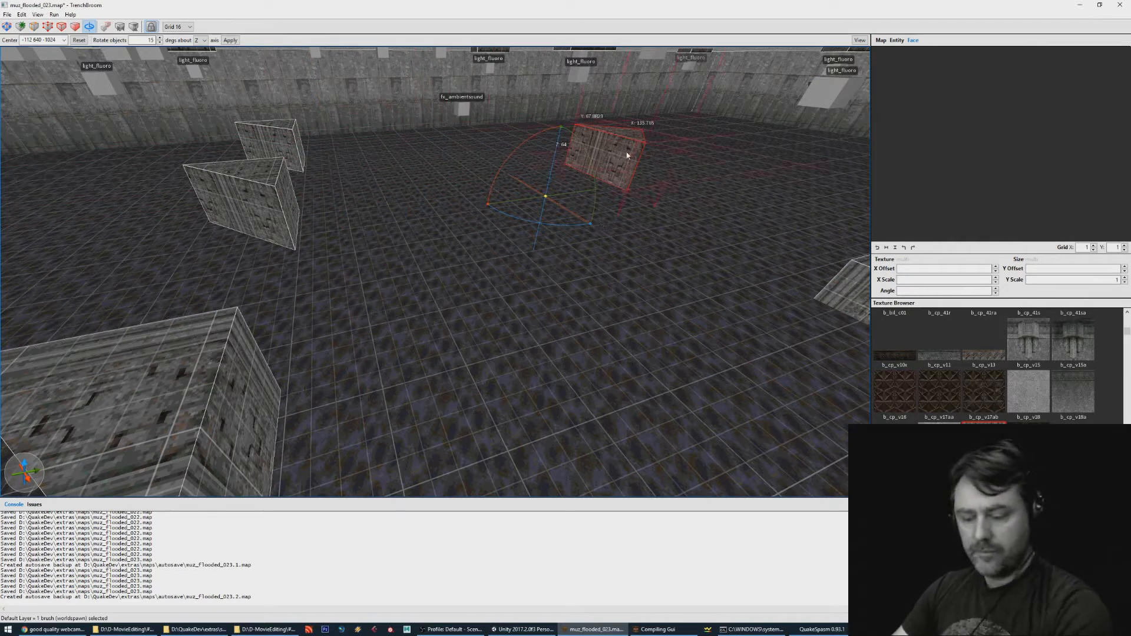
Leave the Rotate tool and delete all four wedges from the floor.
key("r")
key("Delete")
left_click(278, 152)
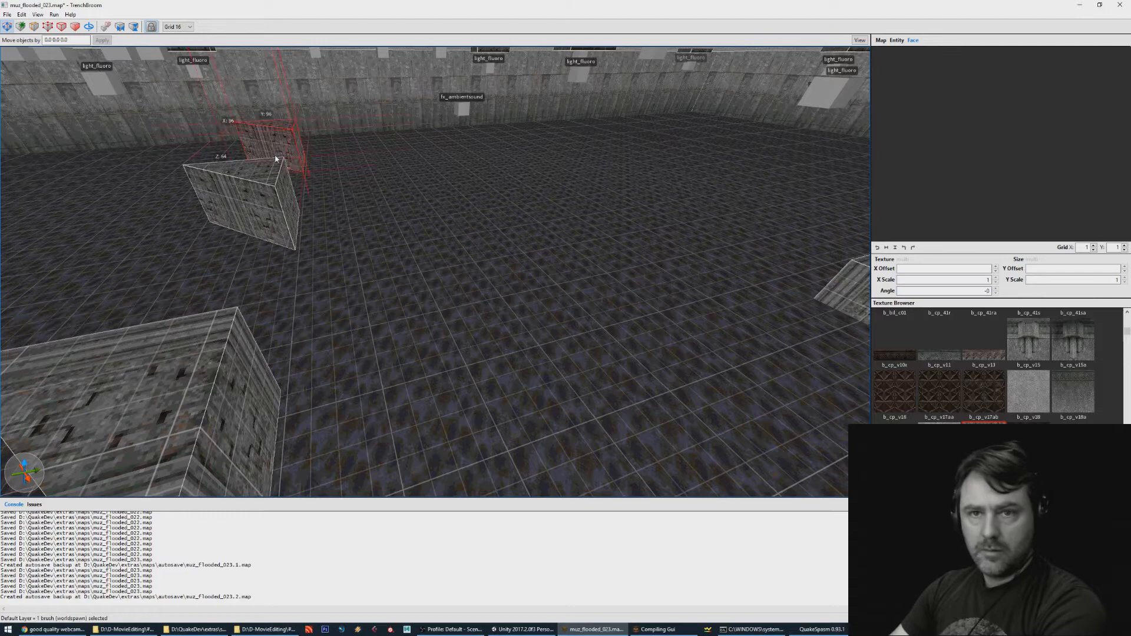
key("Delete")
left_click(257, 189)
key("Delete")
left_click(188, 356)
key("Delete")
Pull the remaining block's upper vertex at the clipped corner inward along the top with the Vertex tool.
right_click_drag(222, 361, 532, 323)
key("w")
key("a")
key("w")
left_click(530, 305)
key("v")
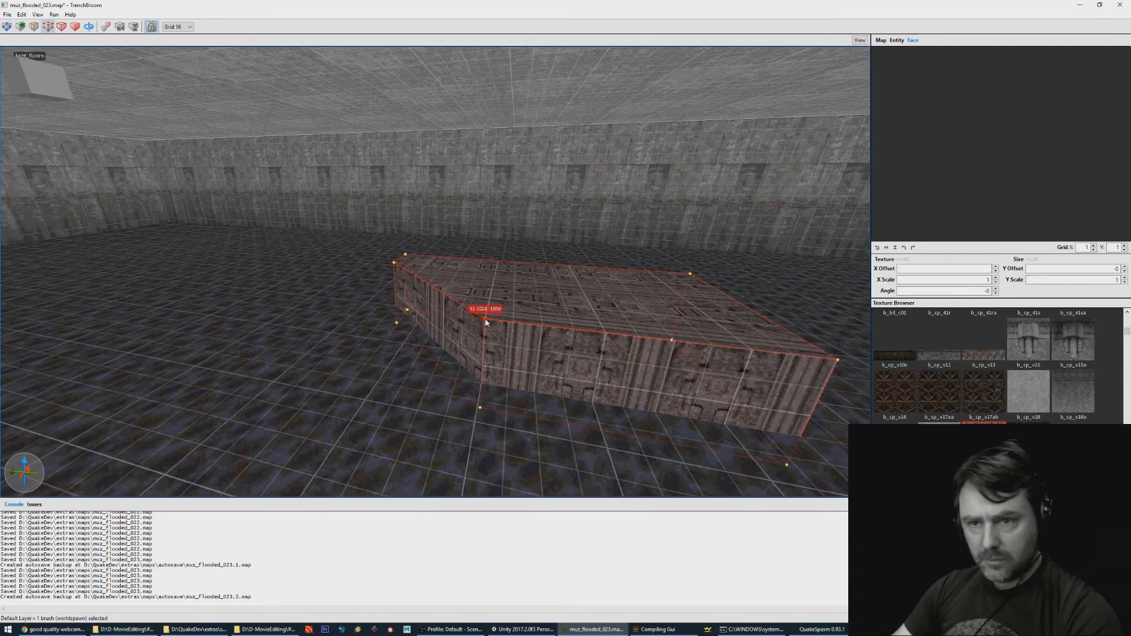
mouse_move(486, 322)
left_mouse_down()
mouse_move(507, 303)
mouse_move(533, 306)
left_mouse_up()
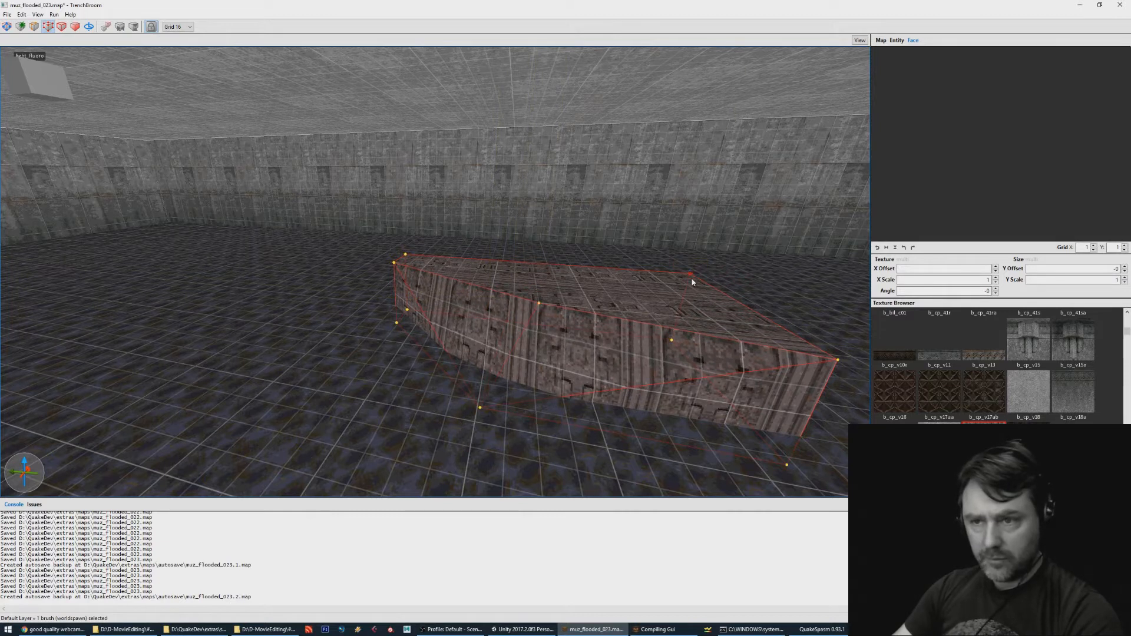
Try moving the block's far top corner vertex inward and undo the move.
left_click_drag(691, 274, 633, 321)
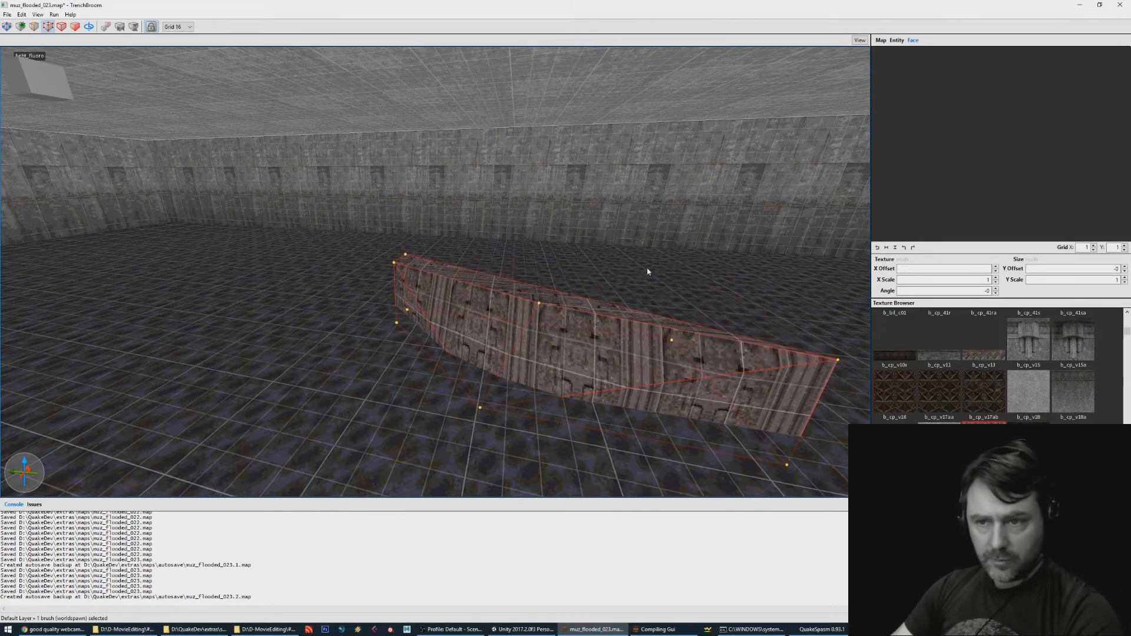
key("ctrl+z")
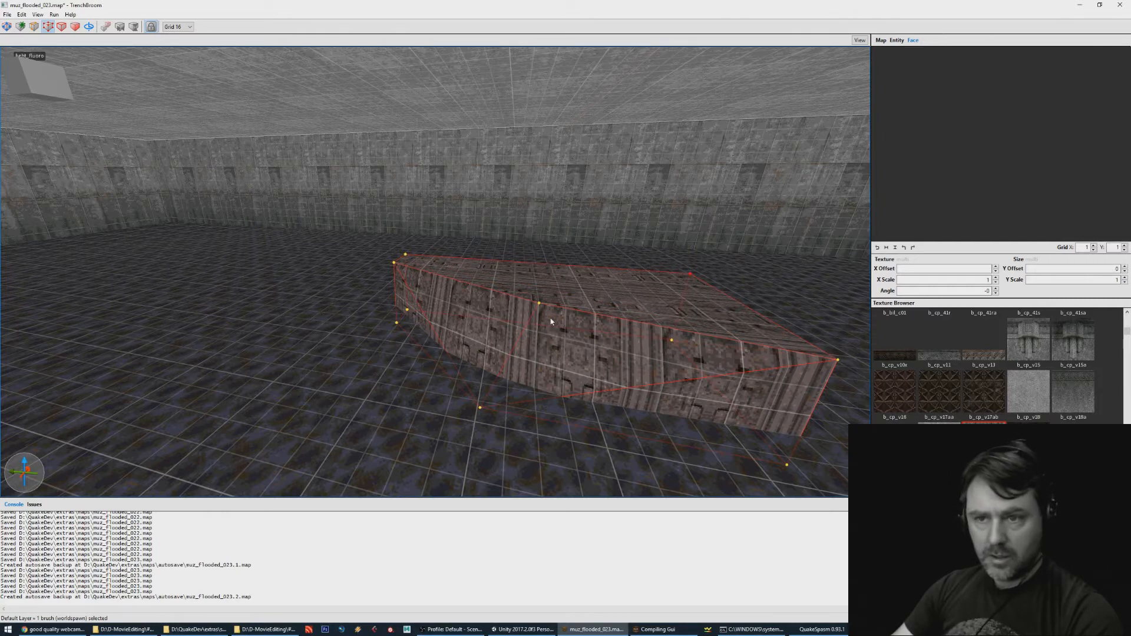
Move the block's upper corner vertices inward with the Vertex tool to taper its sides.
scroll(633, 329, "up", 2)
right_click_drag(634, 330, 632, 345, "alt")
scroll(631, 345, "up", 2)
scroll(632, 345, "down", 3)
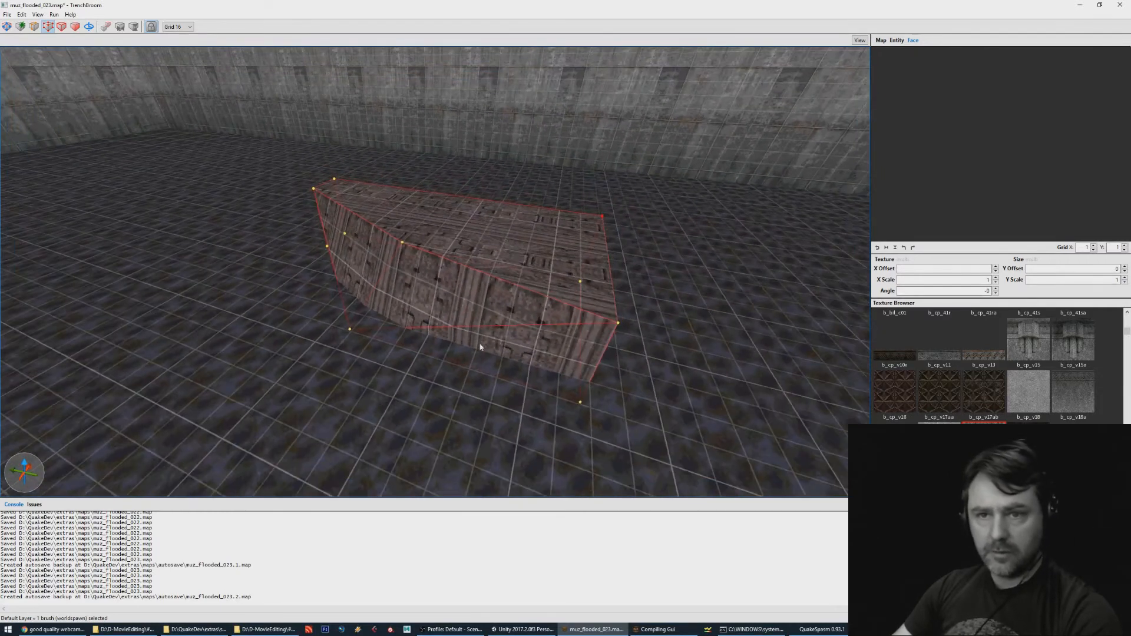
right_click_drag(493, 342, 566, 310)
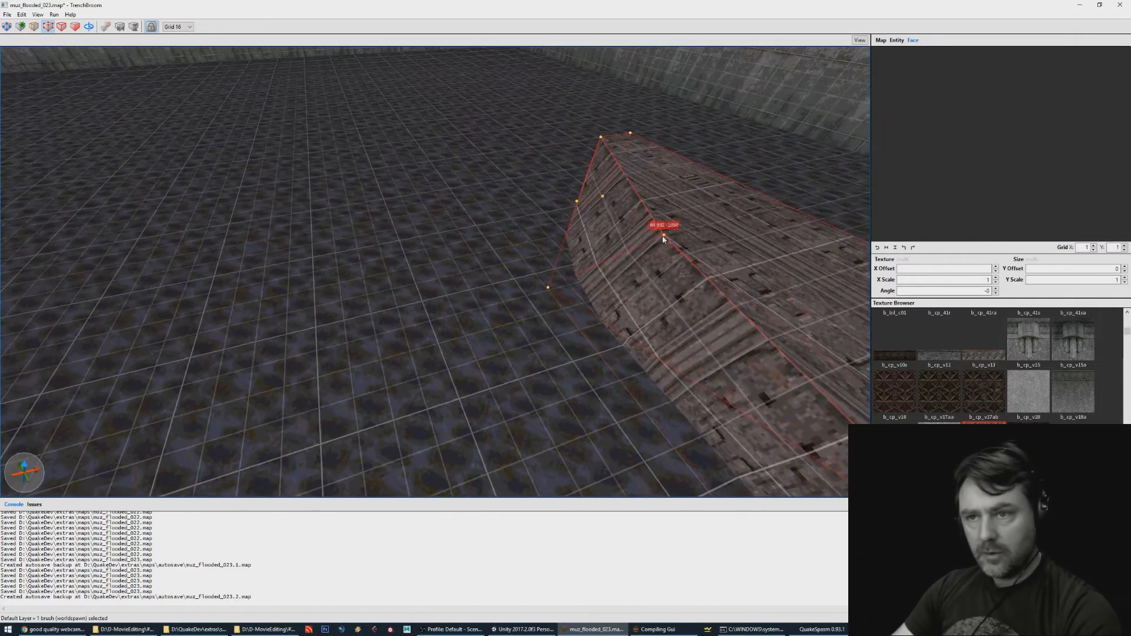
left_click_drag(601, 140, 614, 187)
mouse_move(613, 188)
right_mouse_down("alt")
mouse_move(747, 273)
mouse_move(832, 234)
mouse_move(922, 227)
mouse_move(929, 250)
right_mouse_up("alt")
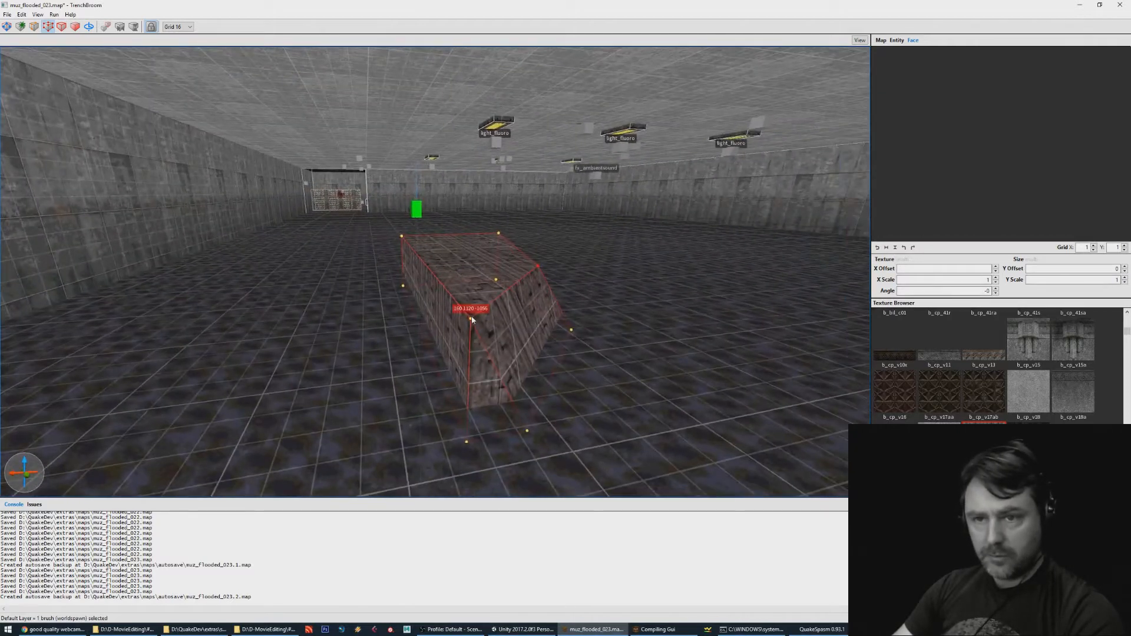
left_click_drag(470, 318, 478, 283)
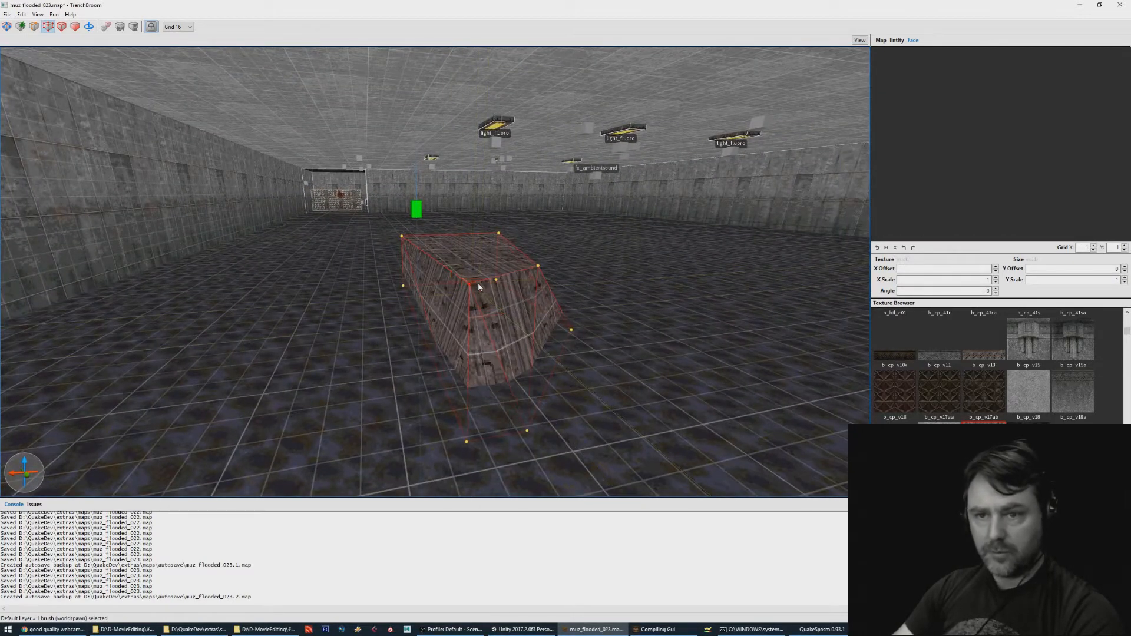
Select the fx_ambientsound entity in the flooded room and display its entity properties.
right_click_drag(479, 283, 398, 105)
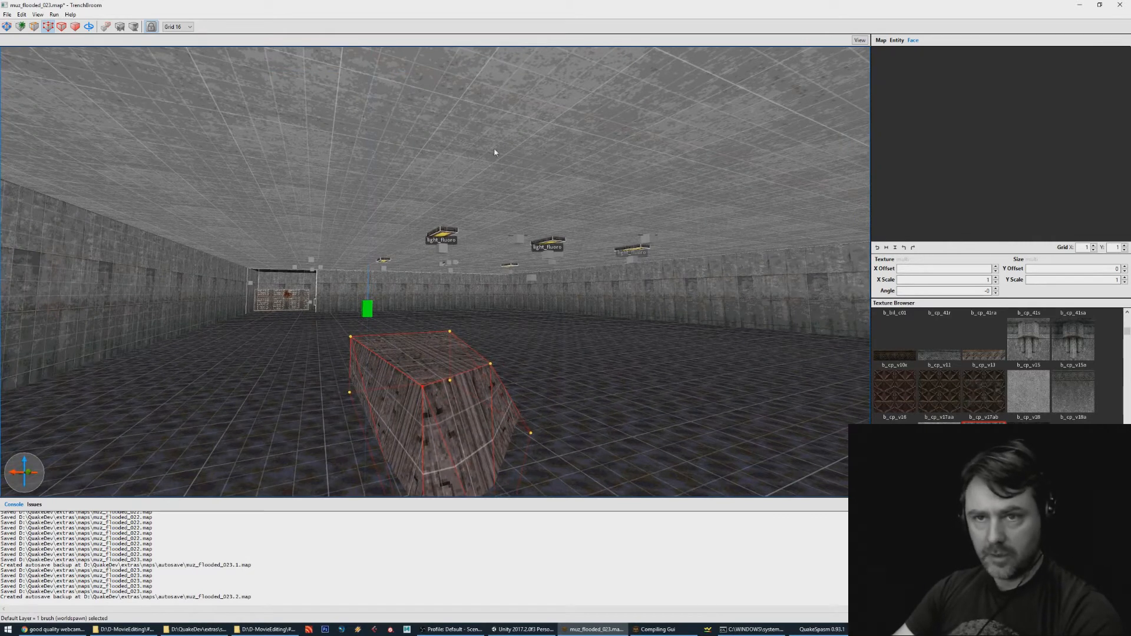
mouse_move(622, 333)
right_mouse_down()
mouse_move(624, 313)
mouse_move(531, 424)
right_mouse_up()
mouse_move(598, 287)
right_mouse_down()
mouse_move(782, 247)
mouse_move(709, 211)
mouse_move(694, 247)
right_mouse_up()
key("w")
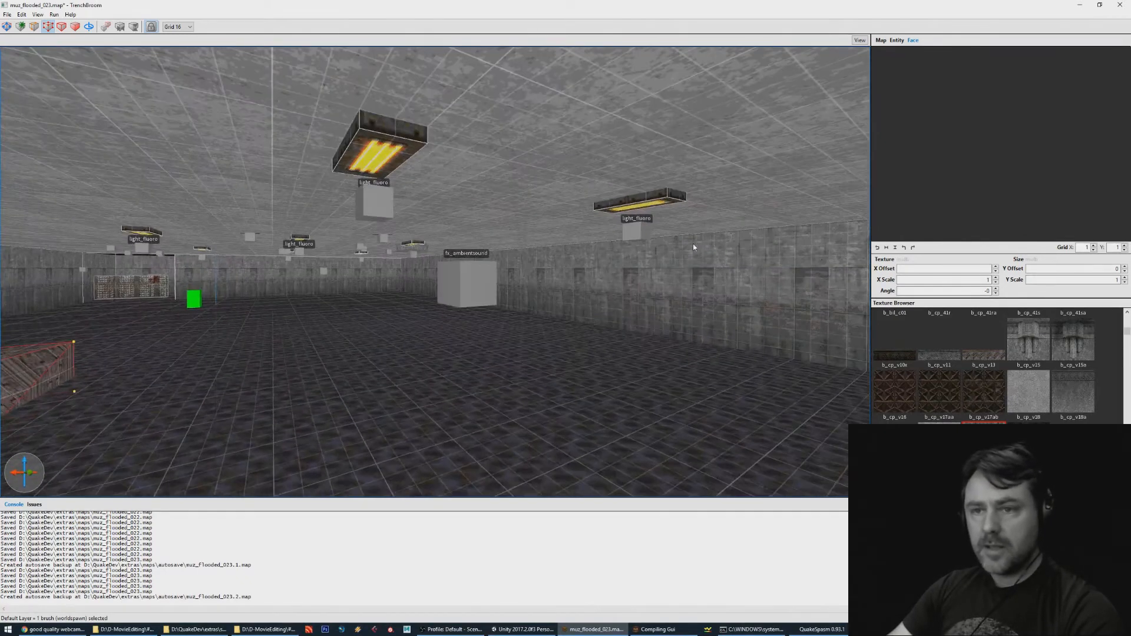
left_click(472, 288)
left_click(904, 41)
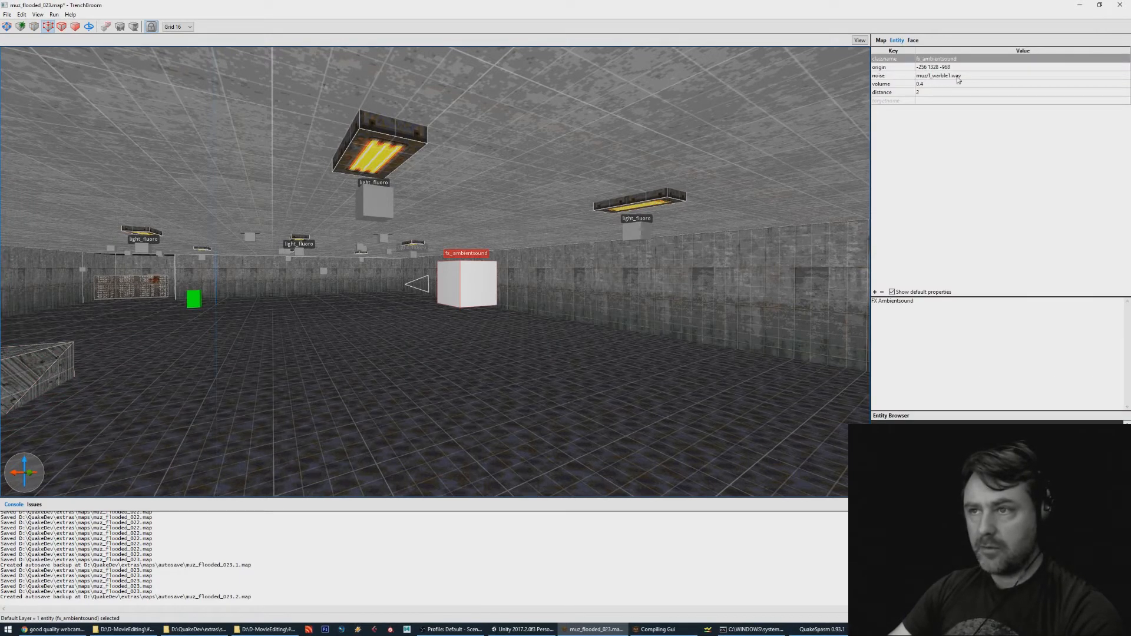
Inspect the properties of the trigger_once volume near the room's recess and of its linked fx_sound entity.
mouse_move(531, 272)
right_mouse_down()
mouse_move(508, 274)
mouse_move(504, 258)
mouse_move(488, 271)
mouse_move(499, 274)
right_mouse_up()
key("w")
key("w")
key("w")
key("w")
key("s")
key("w")
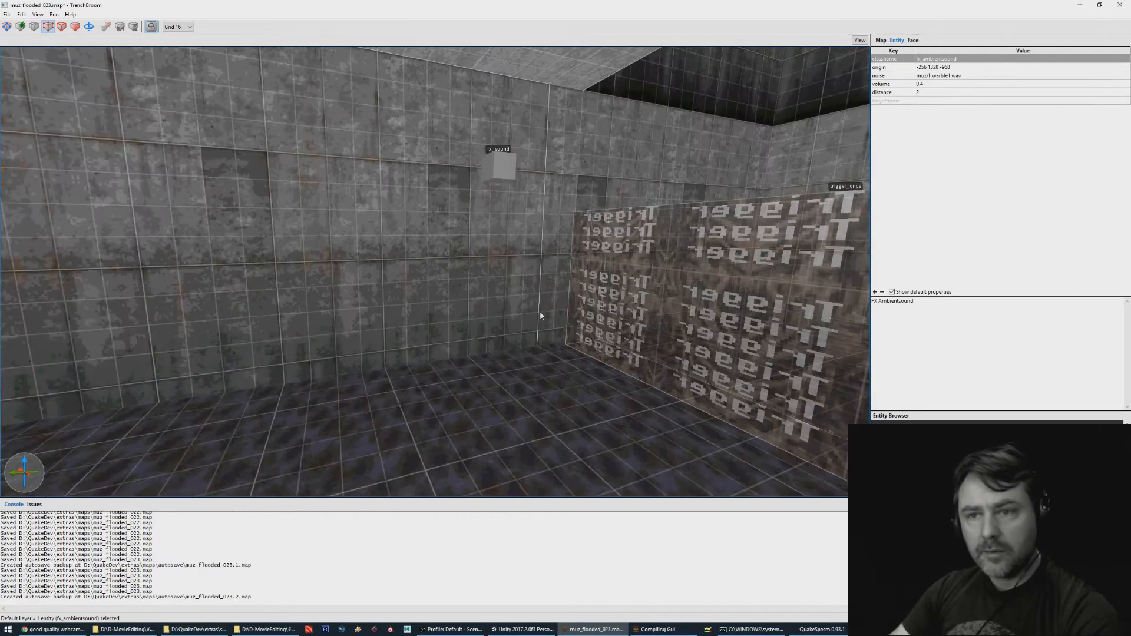
left_click(540, 312)
left_click(619, 305)
right_click_drag(666, 312, 688, 311)
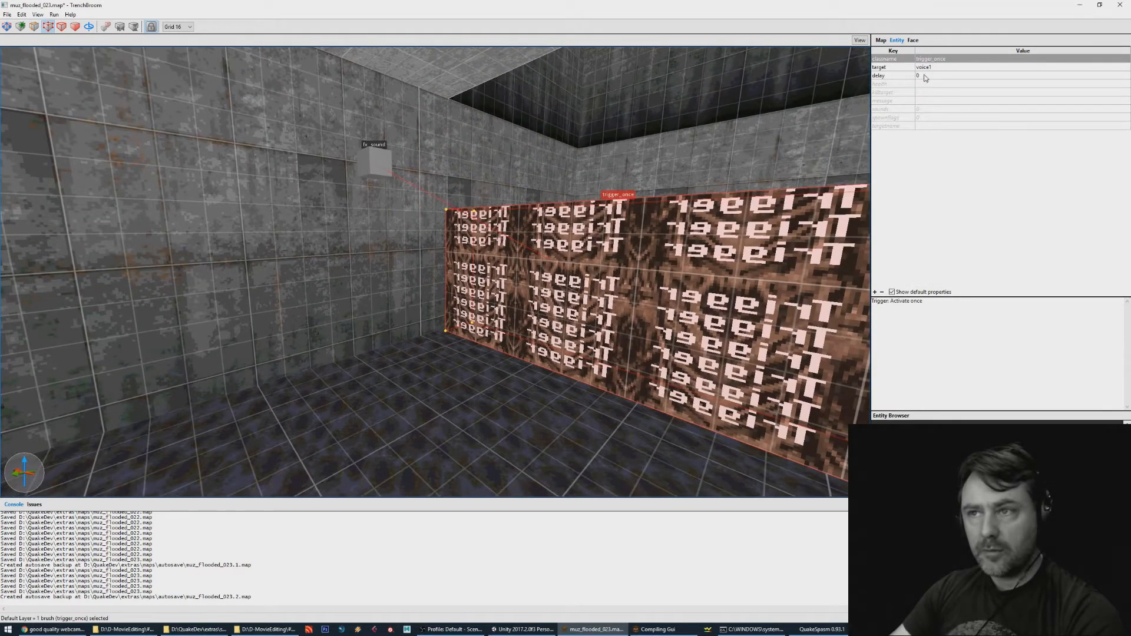
left_click(375, 163)
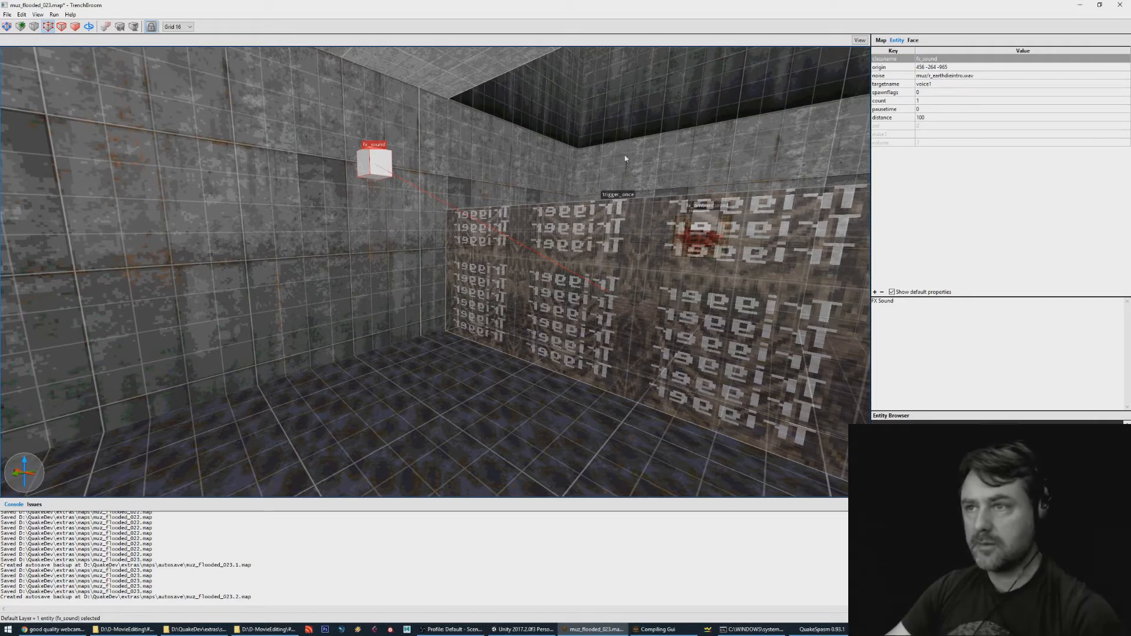
Inspect the properties of the wall's func_button and of the func_water brush it targets.
right_click_drag(601, 332, 634, 336)
key("w")
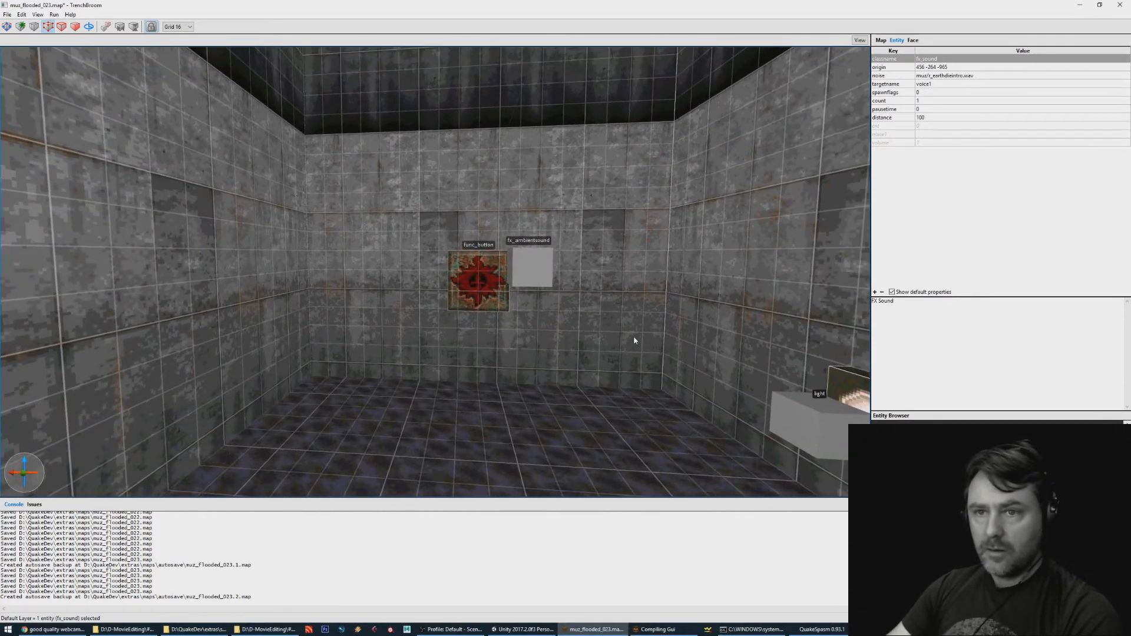
left_click(482, 289)
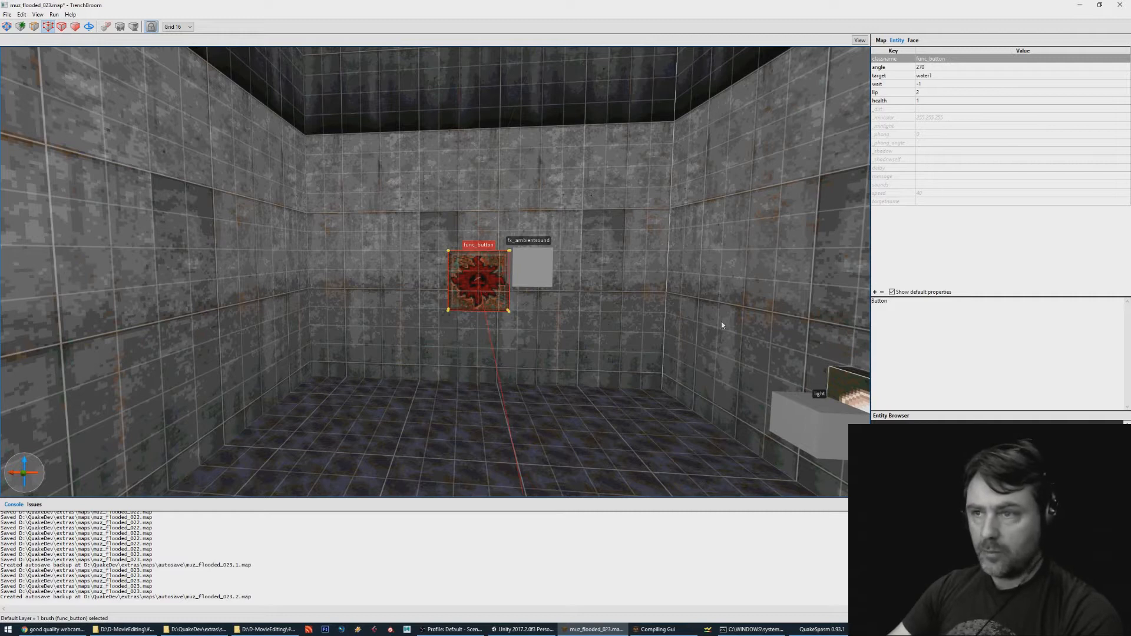
left_click(636, 435)
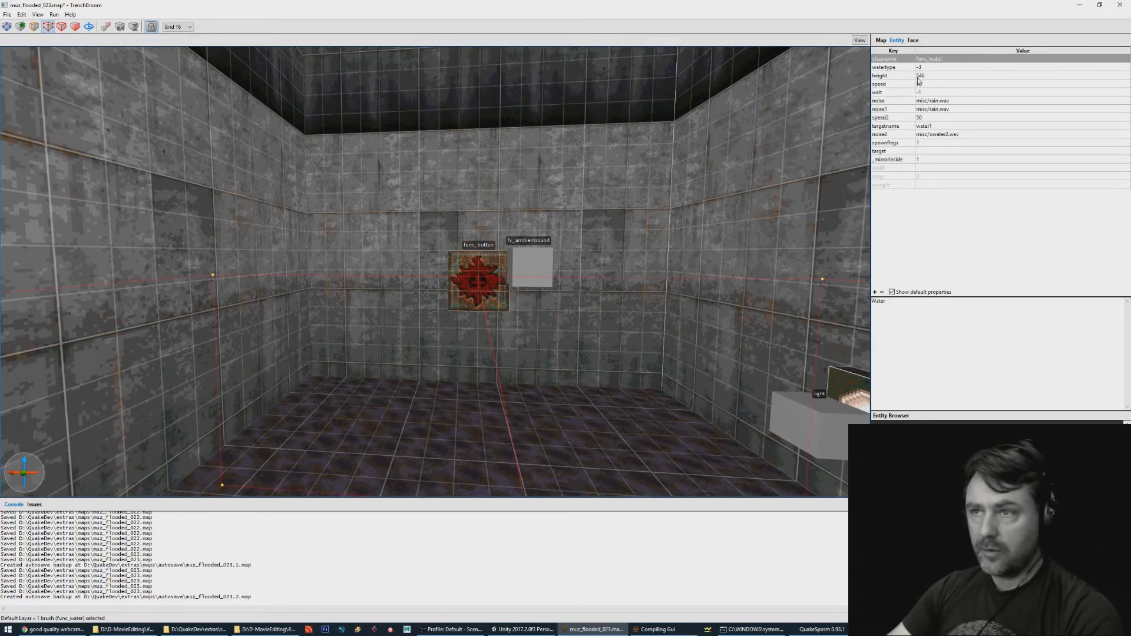
Inspect the trigger_once volume at the staircase pit and the trigger_relay it targets.
right_click_drag(599, 294, 487, 210)
key("w")
key("w")
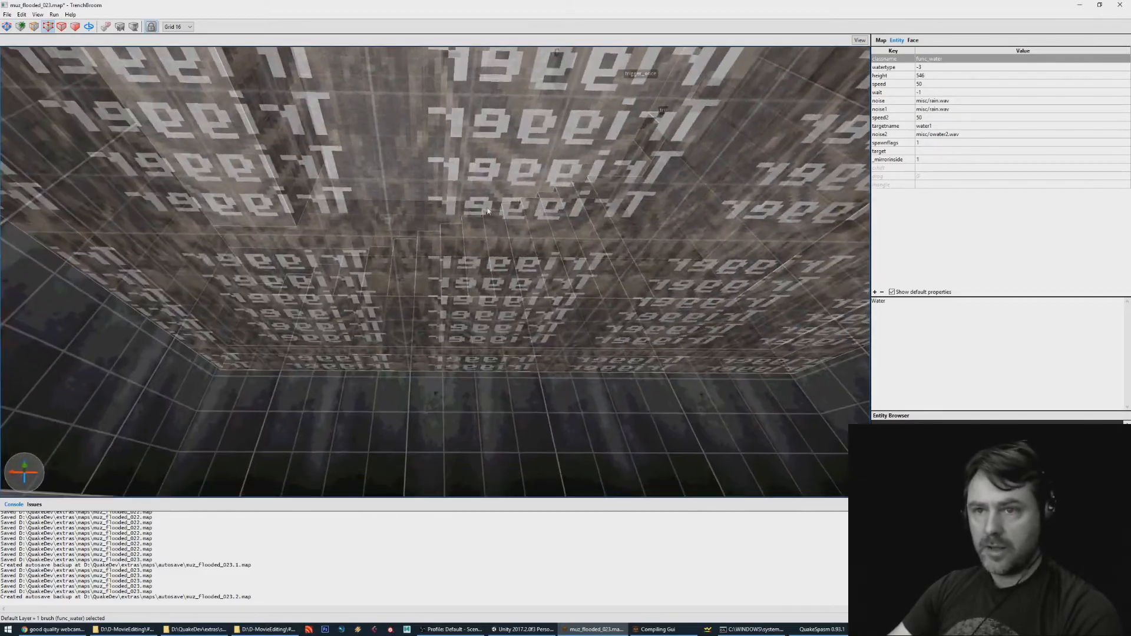
left_click(549, 237)
mouse_move(549, 237)
right_mouse_down()
mouse_move(611, 258)
mouse_move(642, 342)
mouse_move(680, 352)
right_mouse_up()
key("w")
key("s")
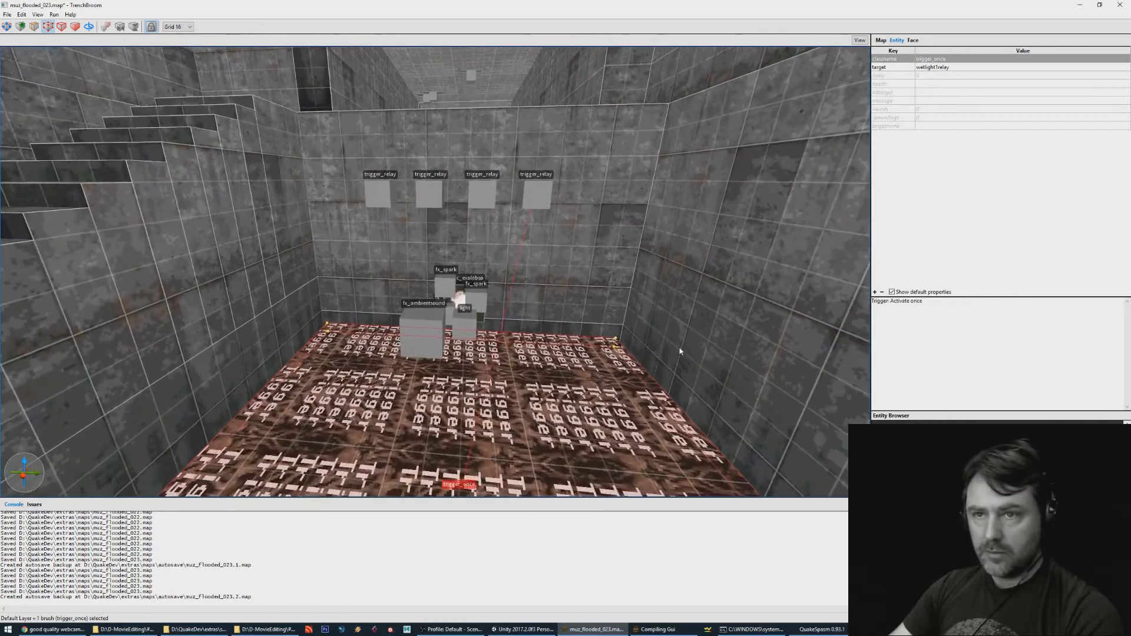
left_click(541, 199)
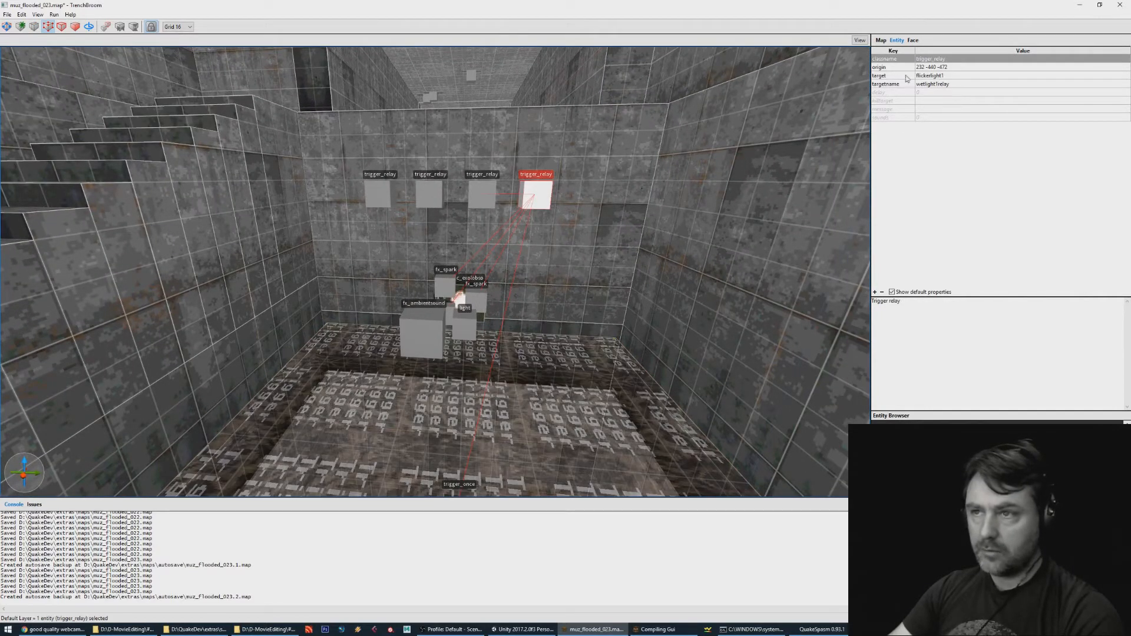
Inspect the fx_spark entities clustered around the pit's light.
right_click_drag(593, 251, 562, 271)
key("a")
key("w")
left_click(443, 270)
left_click(376, 248)
left_click(378, 307)
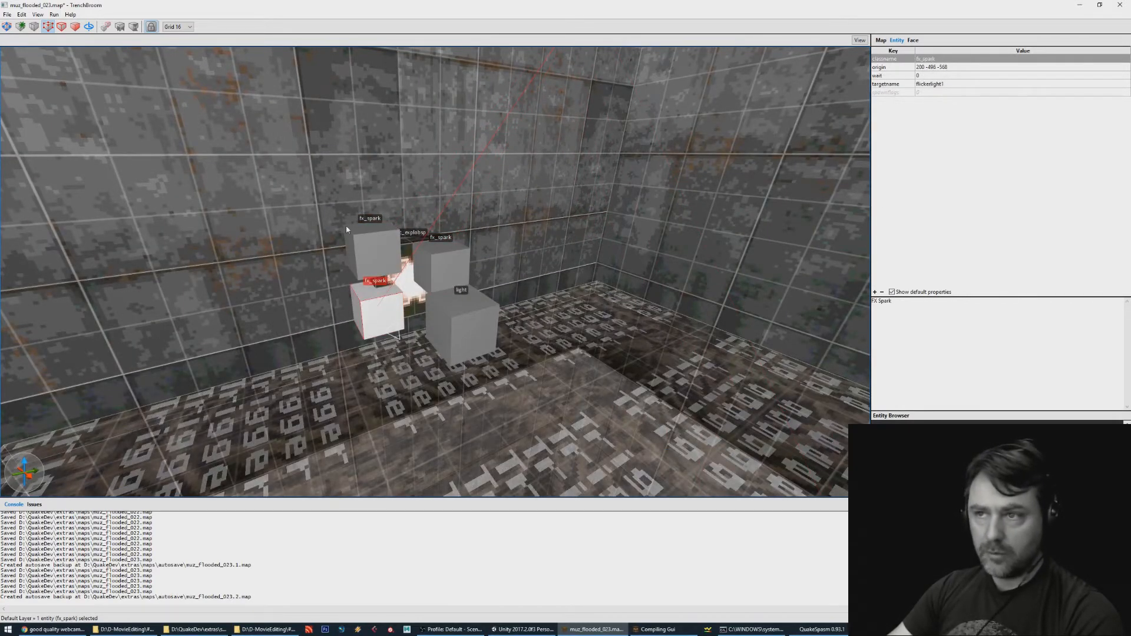
right_click_drag(712, 256, 706, 252)
key("s")
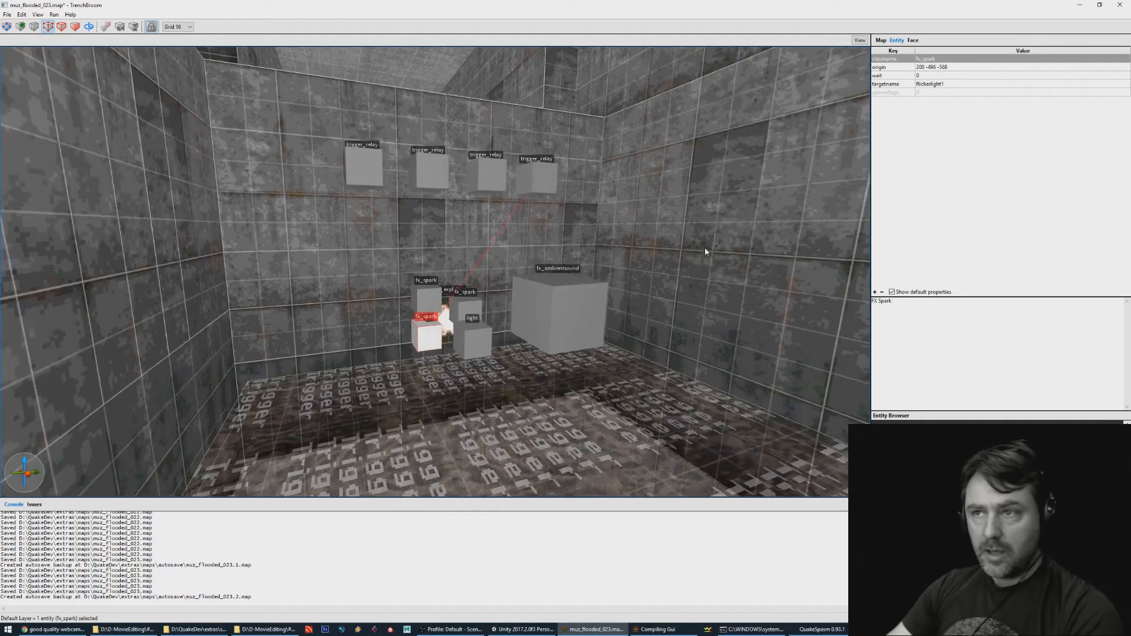
Inspect the two middle trigger_relay entities and their links to the sparks and light.
left_click(492, 176)
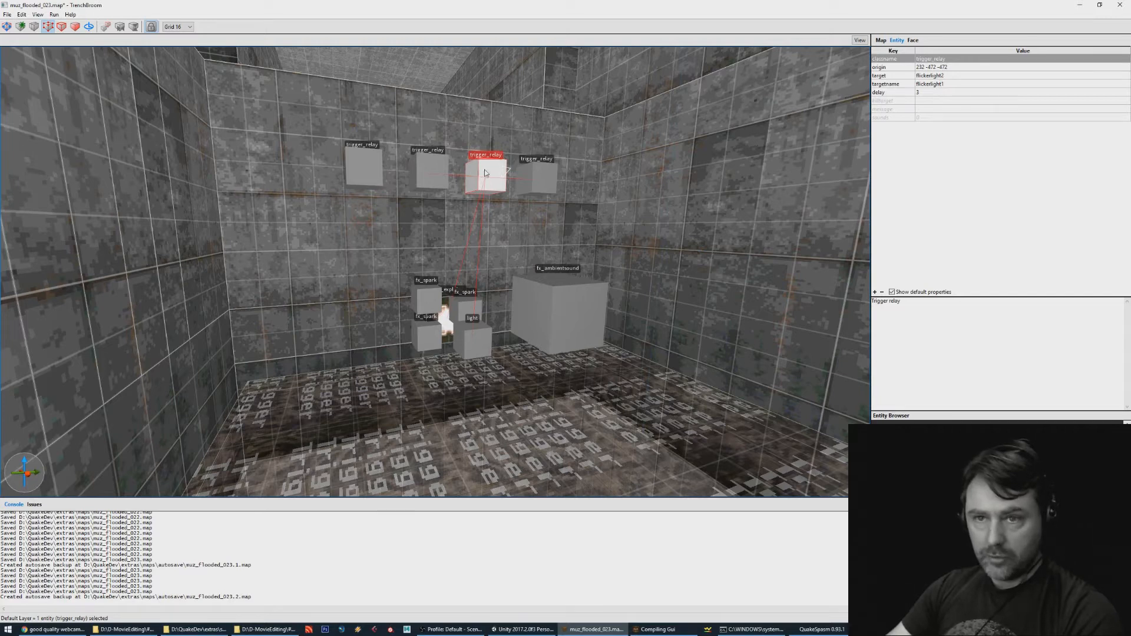
left_click(434, 163)
scroll(463, 218, "up", 5)
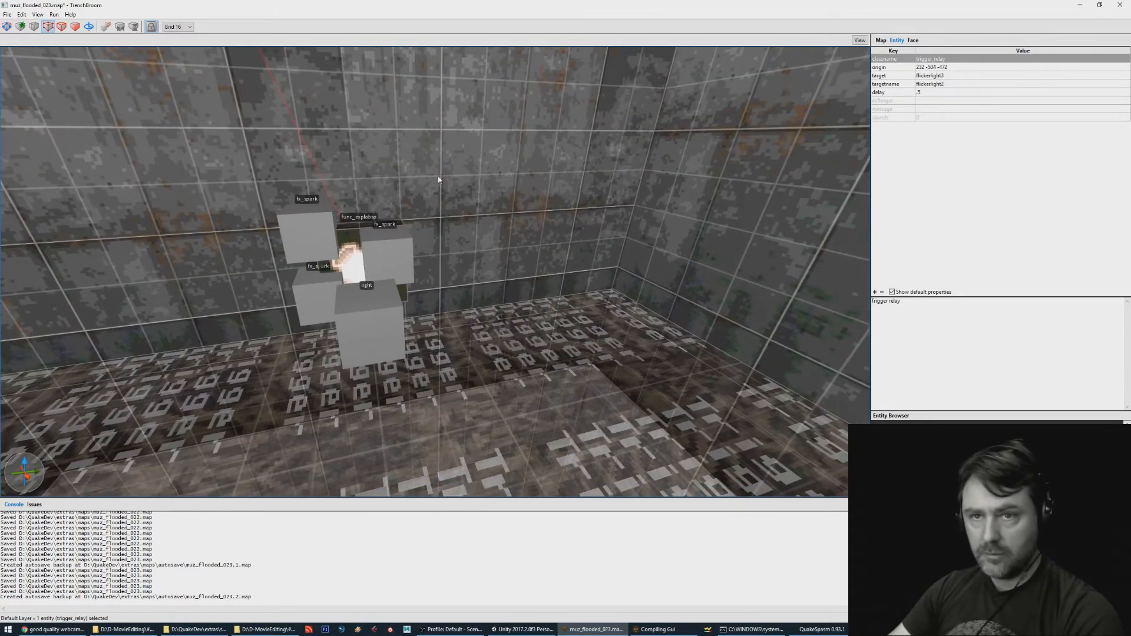
scroll(464, 189, "down", 5)
left_click(423, 152)
scroll(473, 217, "up", 5)
scroll(463, 221, "up", 3)
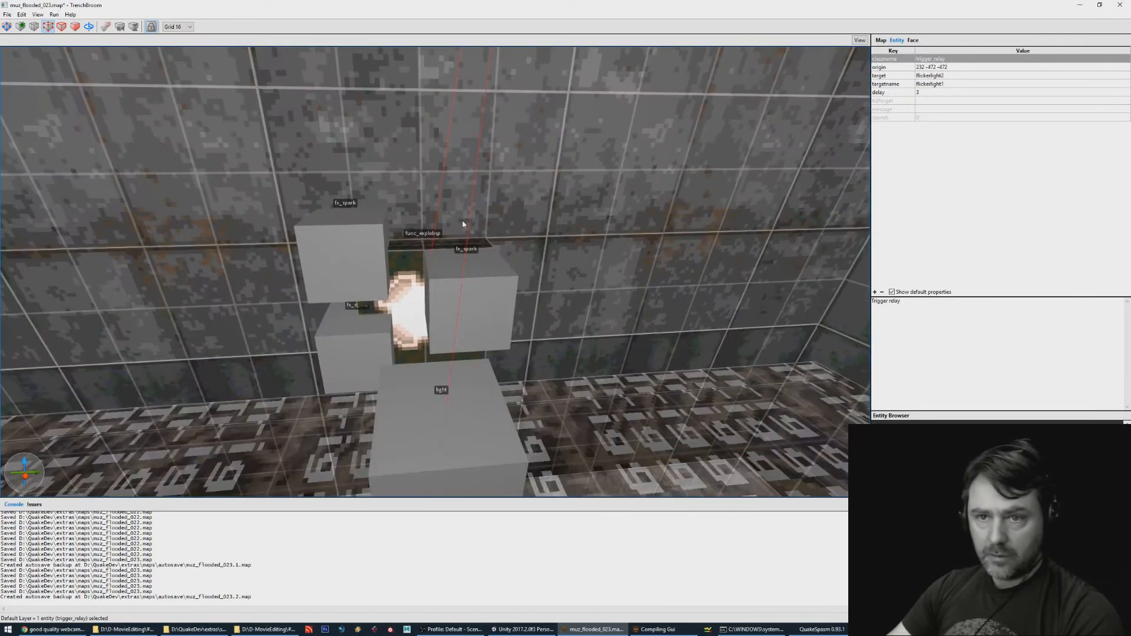
scroll(436, 270, "up", 3)
scroll(452, 273, "up", 4)
right_click_drag(452, 273, 438, 291)
scroll(531, 246, "up", 3)
View the whole trigger, relay and spark setup beside the staircase.
scroll(452, 285, "down", 10)
key("s")
key("w")
key("d")
key("s")
key("a")
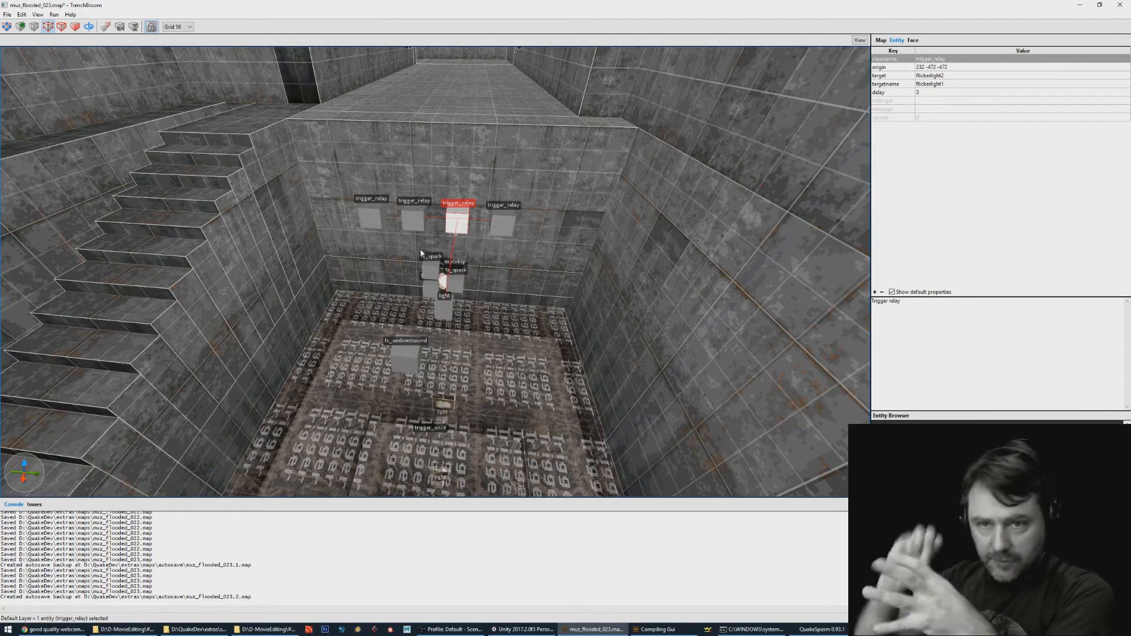
right_click_drag(509, 281, 485, 276)
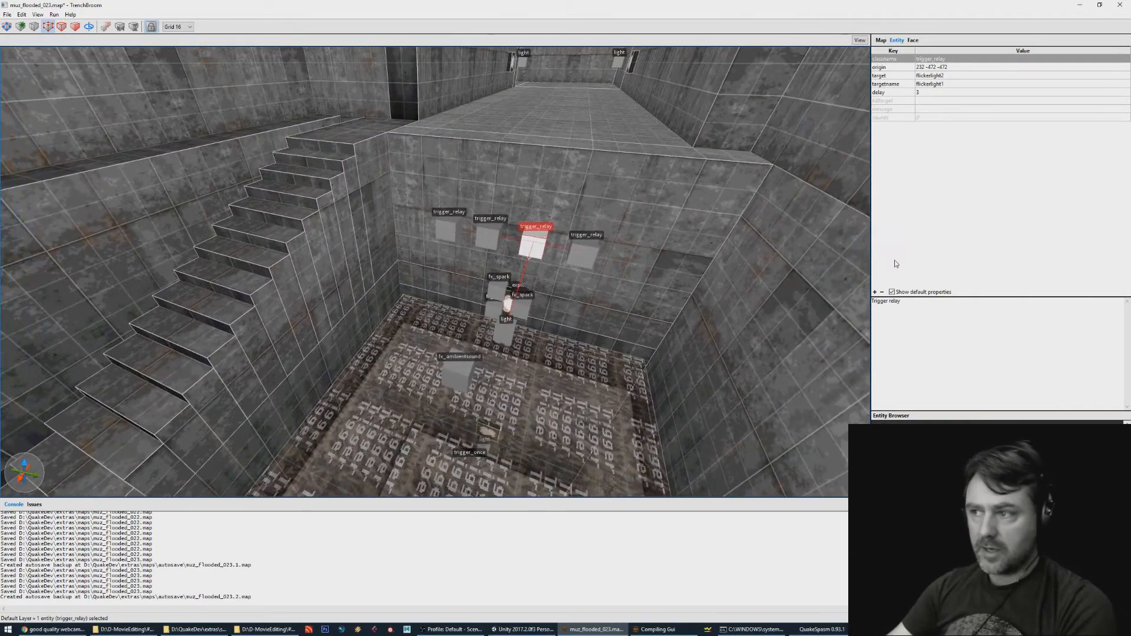
Switch to the Unity editor and run the Level01 scene in play mode.
key("alt+Tab")
key("alt+Tab")
key("alt+Tab")
key("alt+Tab")
key("alt+Tab")
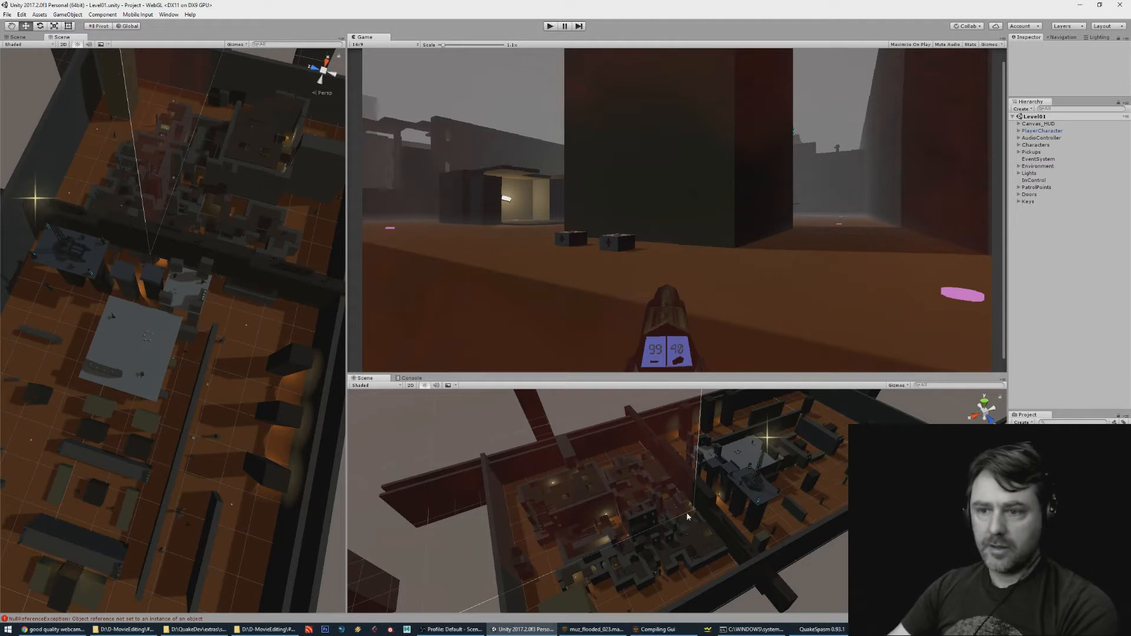
left_click(549, 27)
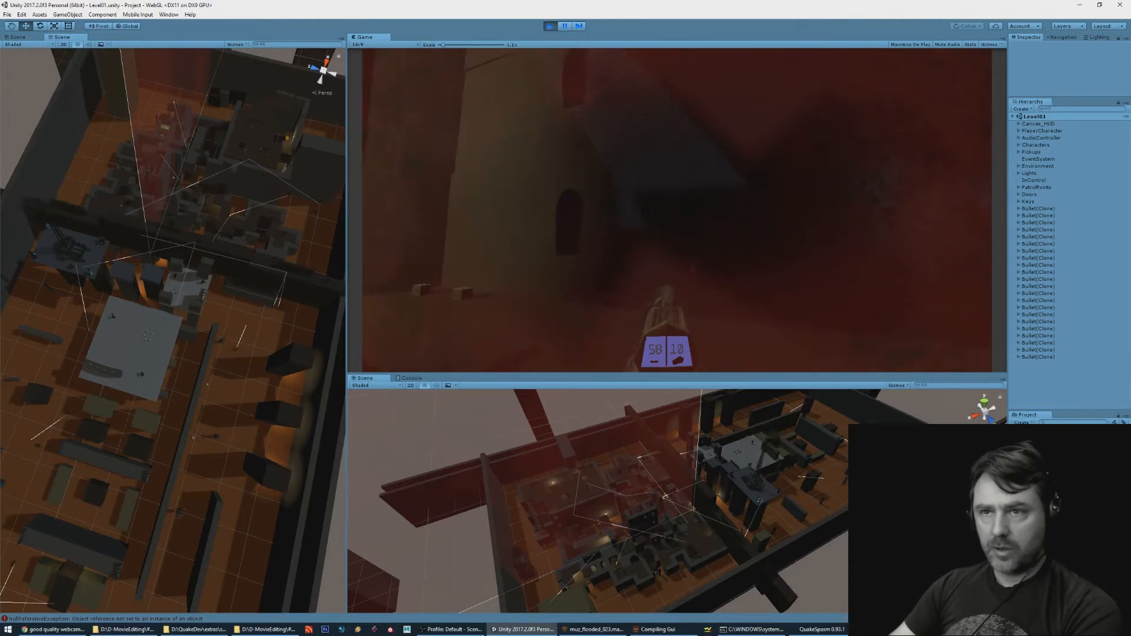
Stop play mode in Unity and switch back to TrenchBroom.
key("ctrl+p")
key("alt+Tab")
key("alt+Tab")
key("alt+shift+Tab")
Select a step brush midway up the staircase, show its face handles with the Face tool, and leave the tool.
right_click_drag(678, 258, 641, 265)
left_click(491, 257)
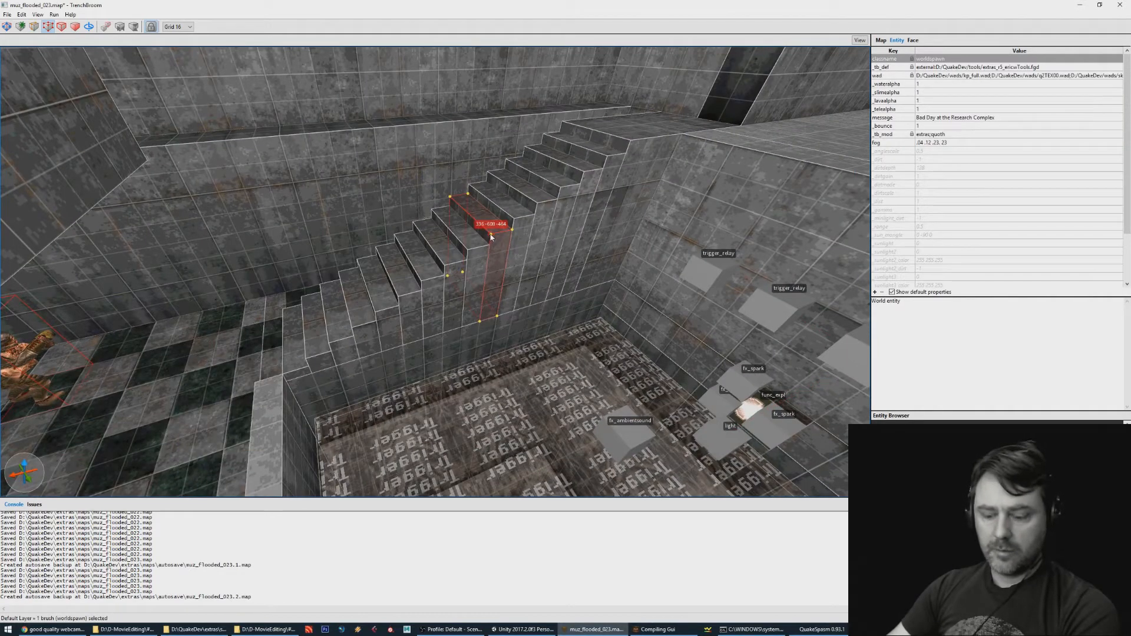
key("f")
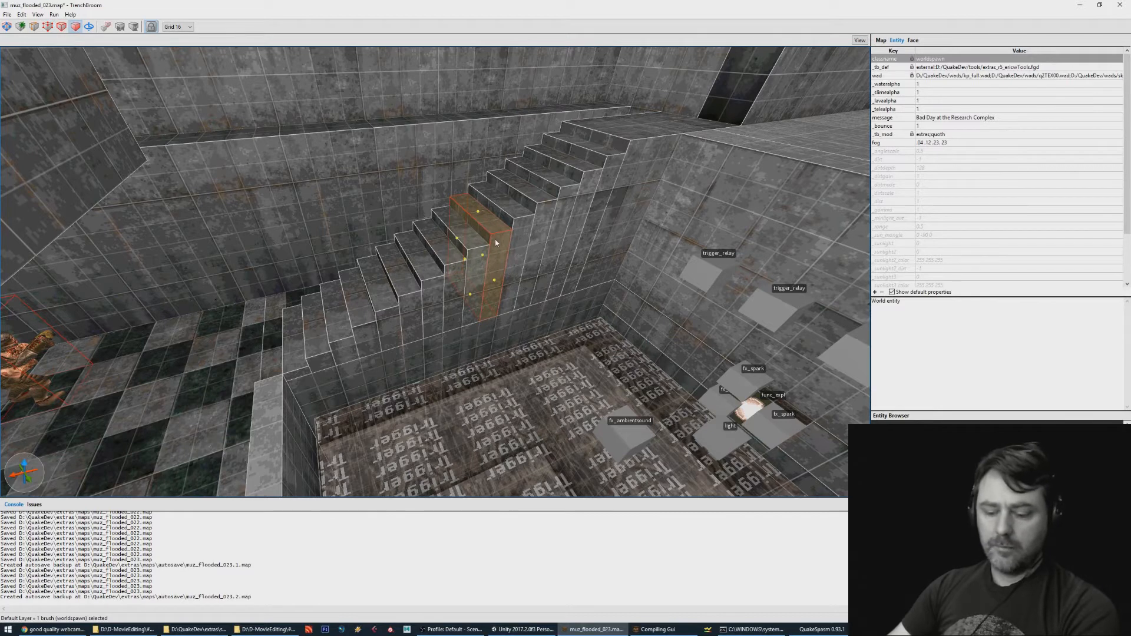
key("Escape")
Look over the checkered floor with the soldiers beside the stairs and return to the flooded room.
right_click_drag(596, 254, 547, 270)
right_click_drag(717, 163, 701, 169)
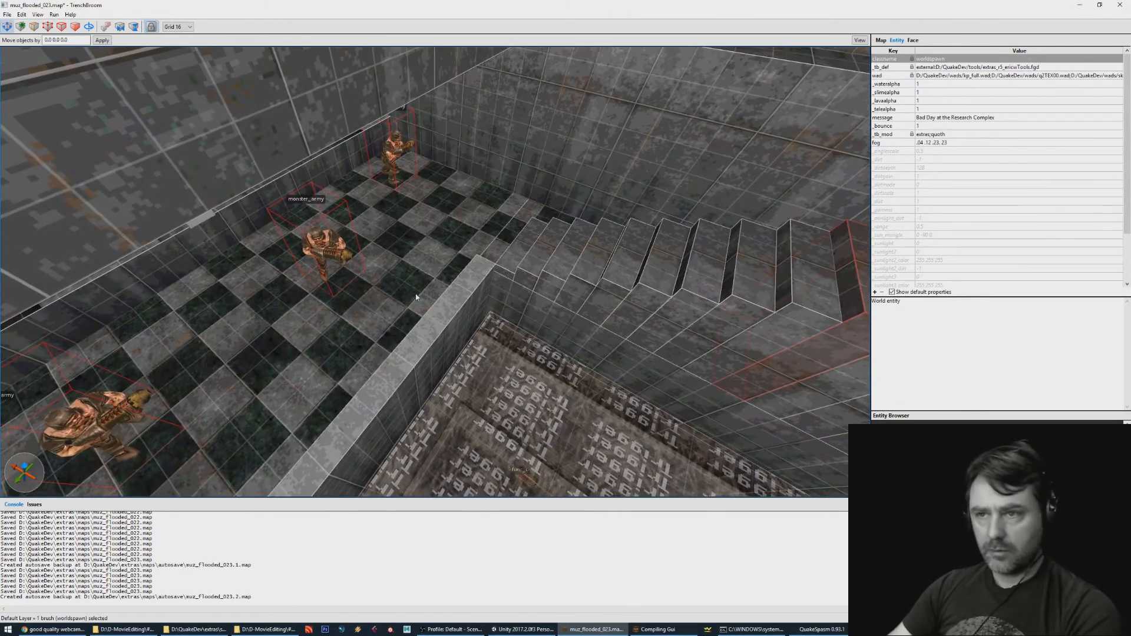
mouse_move(578, 309)
right_mouse_down()
mouse_move(509, 250)
mouse_move(595, 330)
mouse_move(707, 358)
mouse_move(821, 293)
mouse_move(829, 258)
mouse_move(803, 267)
right_mouse_up()
key("w")
key("w")
key("w")
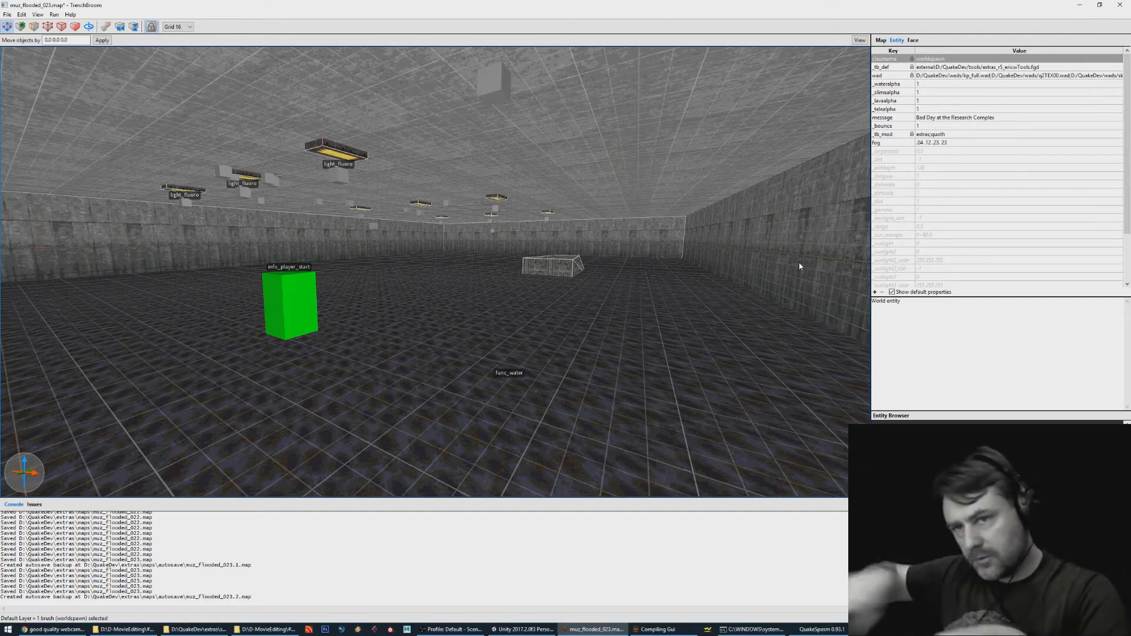
Examine the flooded room's walls, ceiling lights and the passage beyond the player start.
right_click_drag(706, 279, 747, 276)
key("w")
key("w")
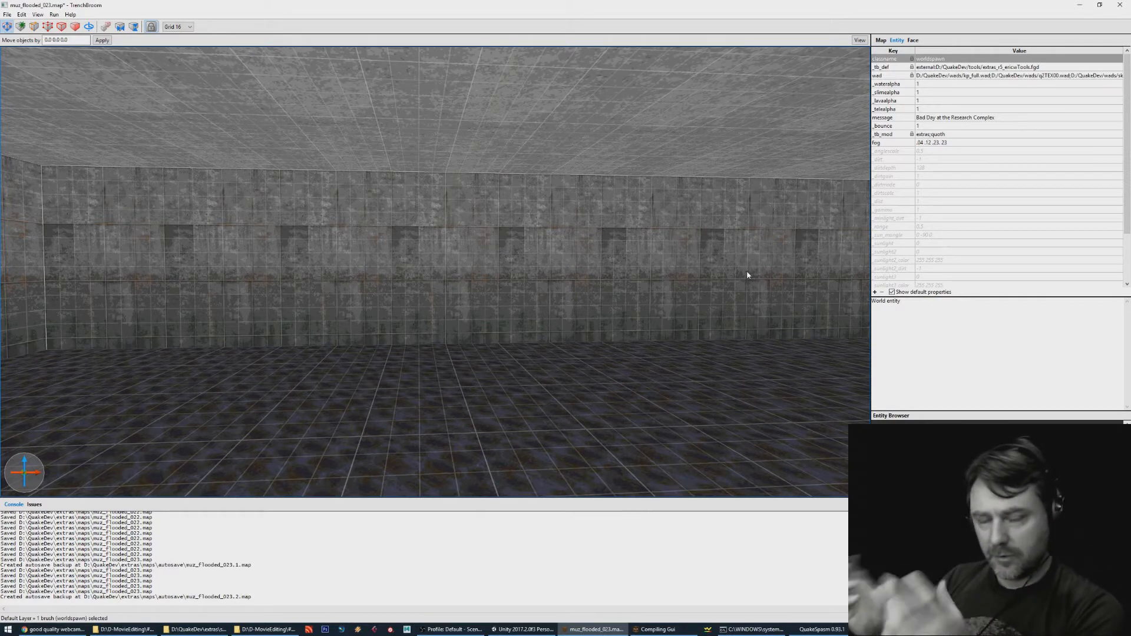
key("s")
right_click_drag(569, 263, 655, 263)
key("w")
key("d")
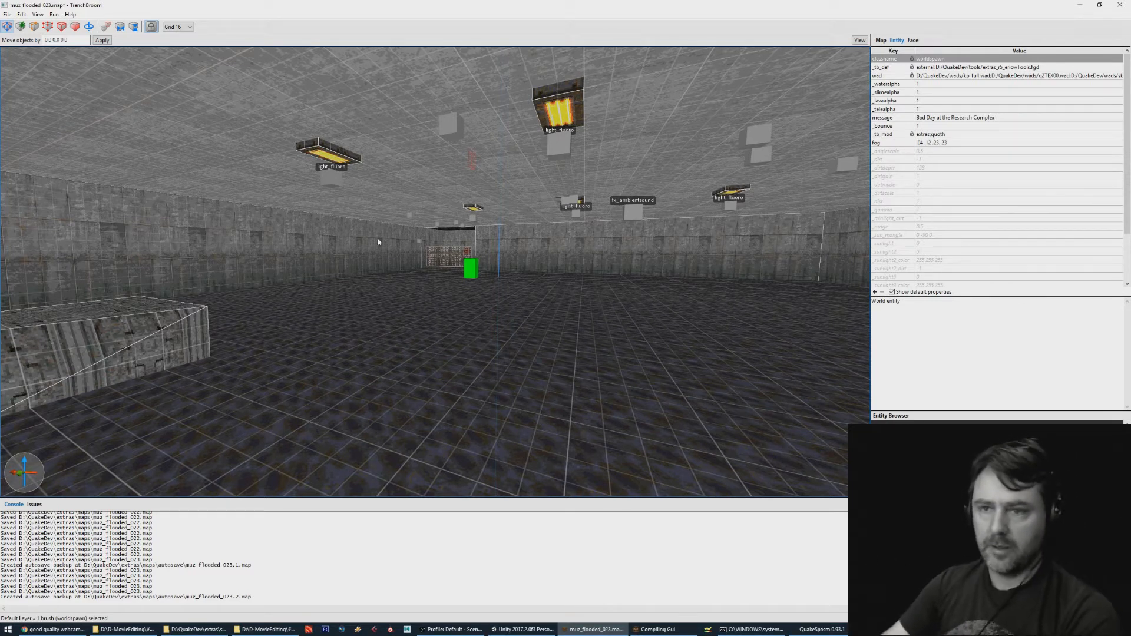
mouse_move(534, 278)
right_mouse_down()
mouse_move(525, 262)
mouse_move(540, 281)
mouse_move(549, 268)
right_mouse_up()
key("w")
key("w")
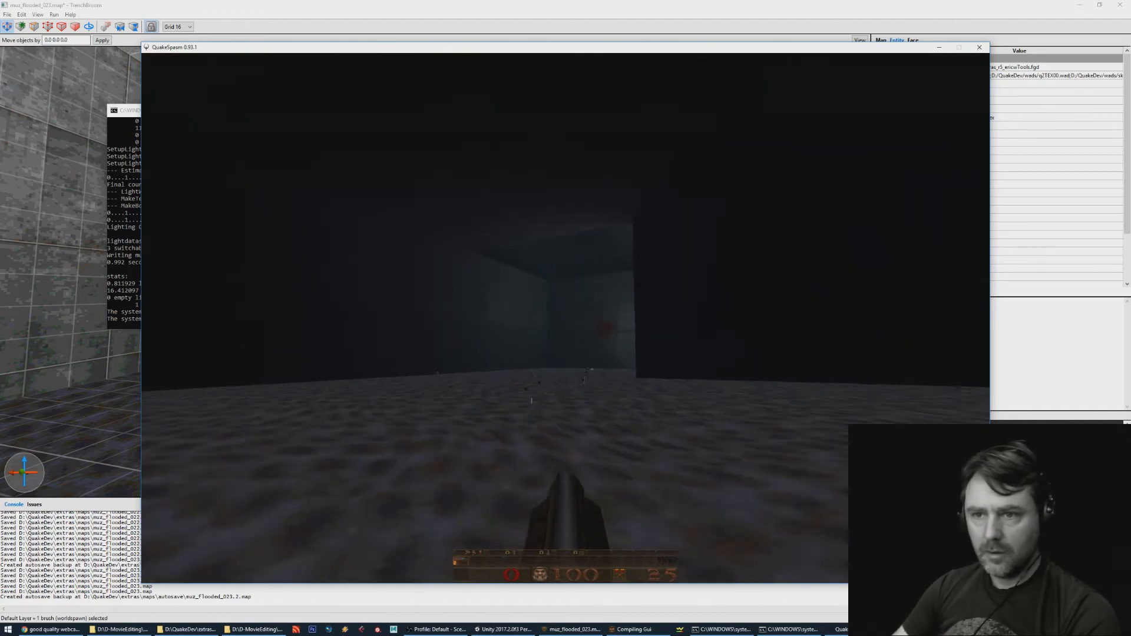
Wade through the dark flooded passages of the compiled map and inspect their lighting.
key("w")
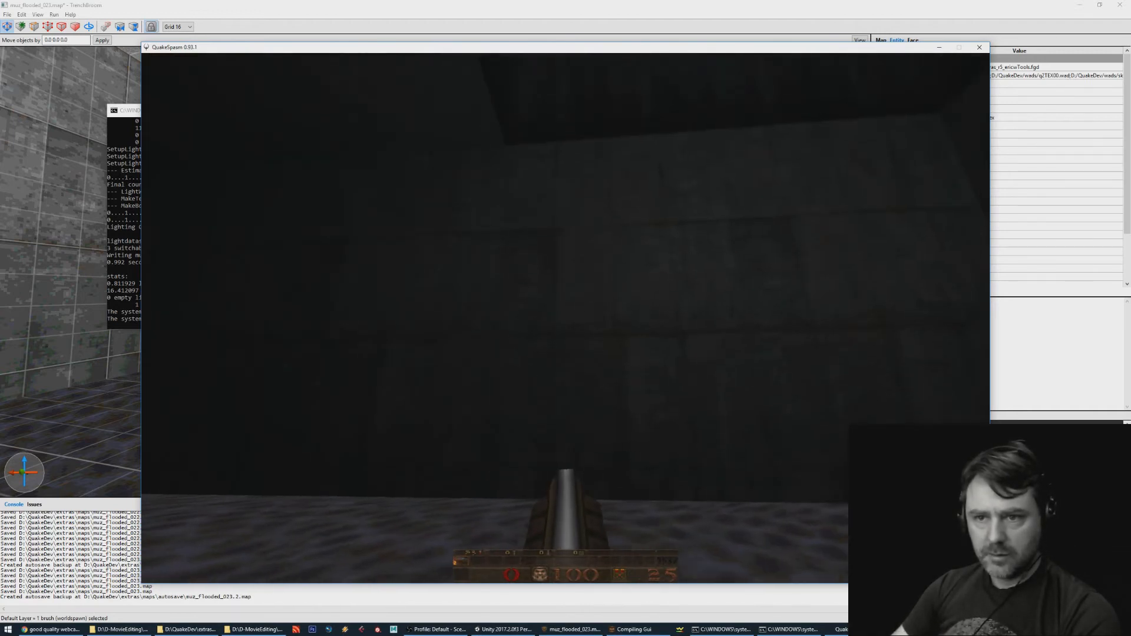
key("w")
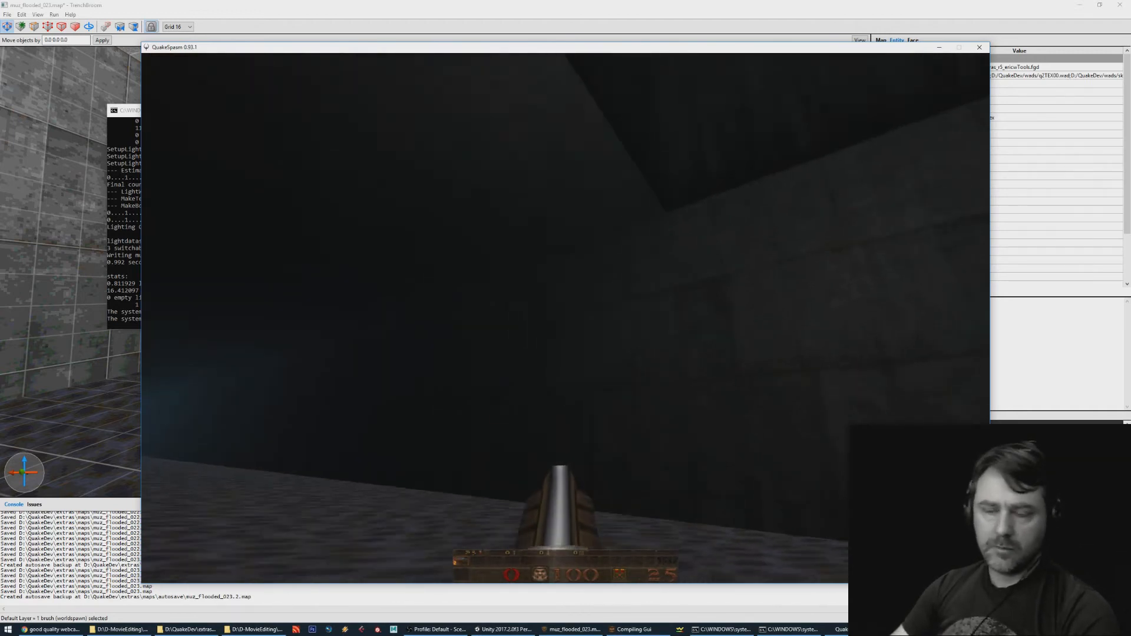
key("w")
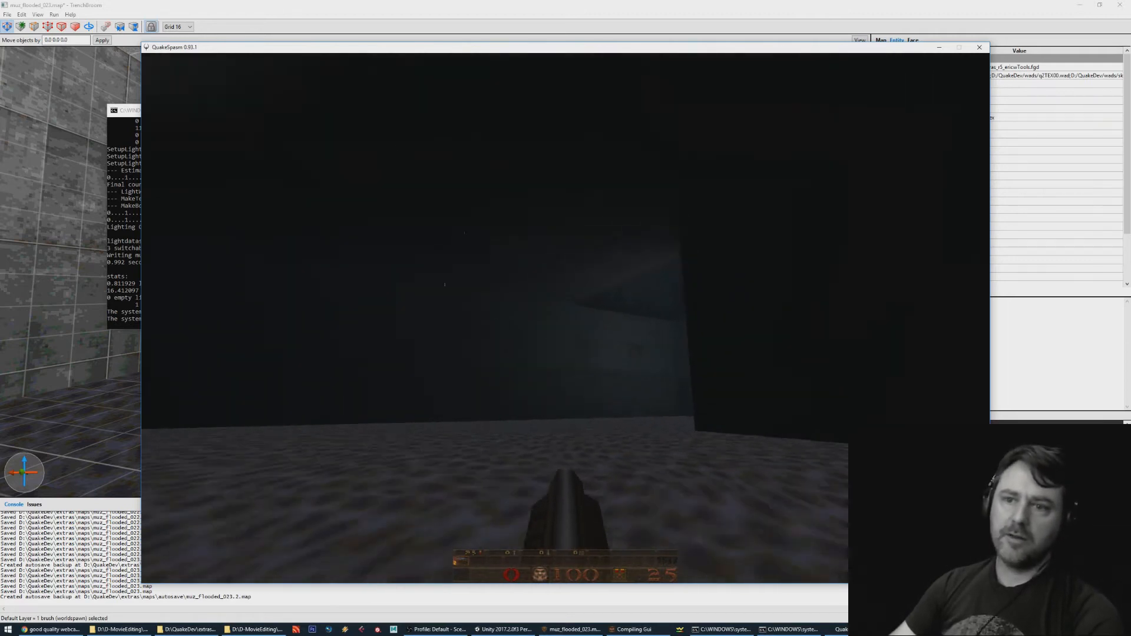
key("s")
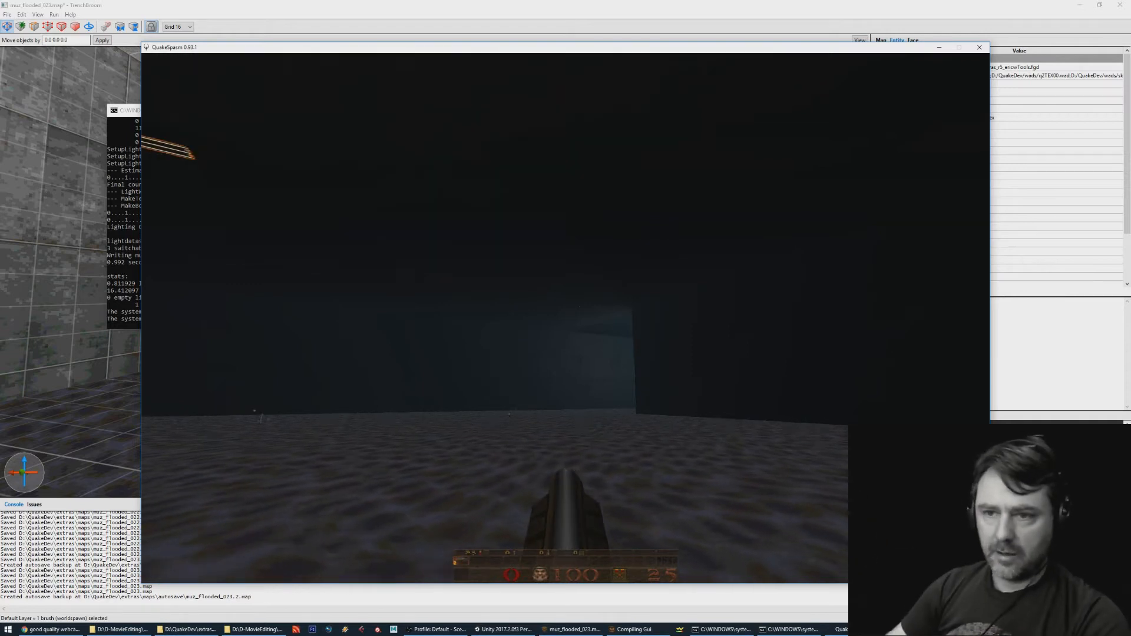
key("w")
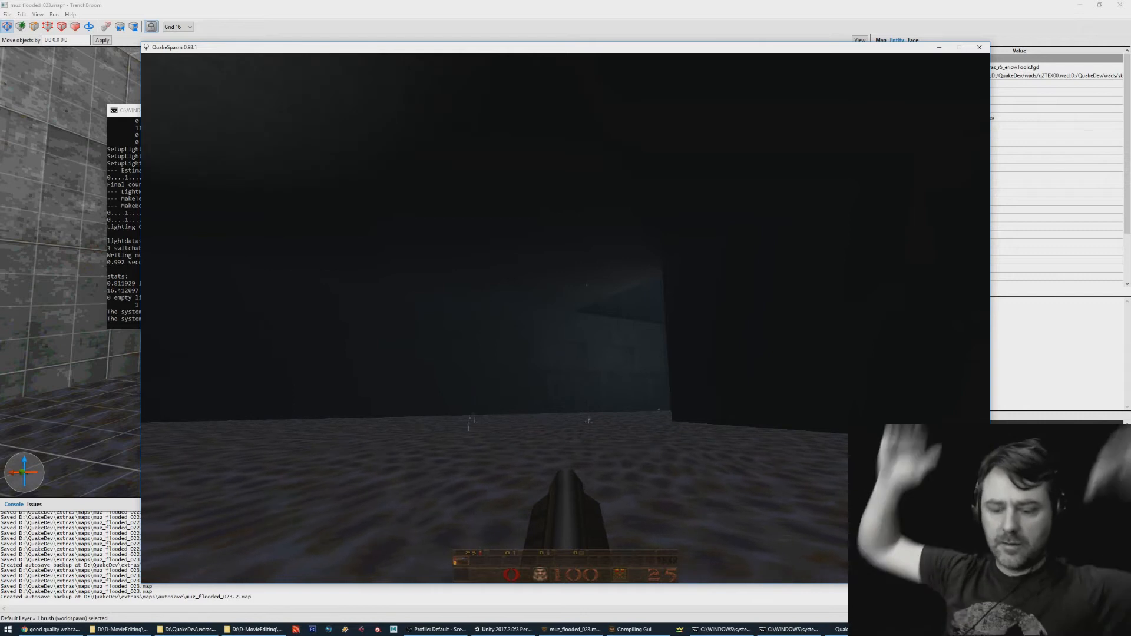
key("w")
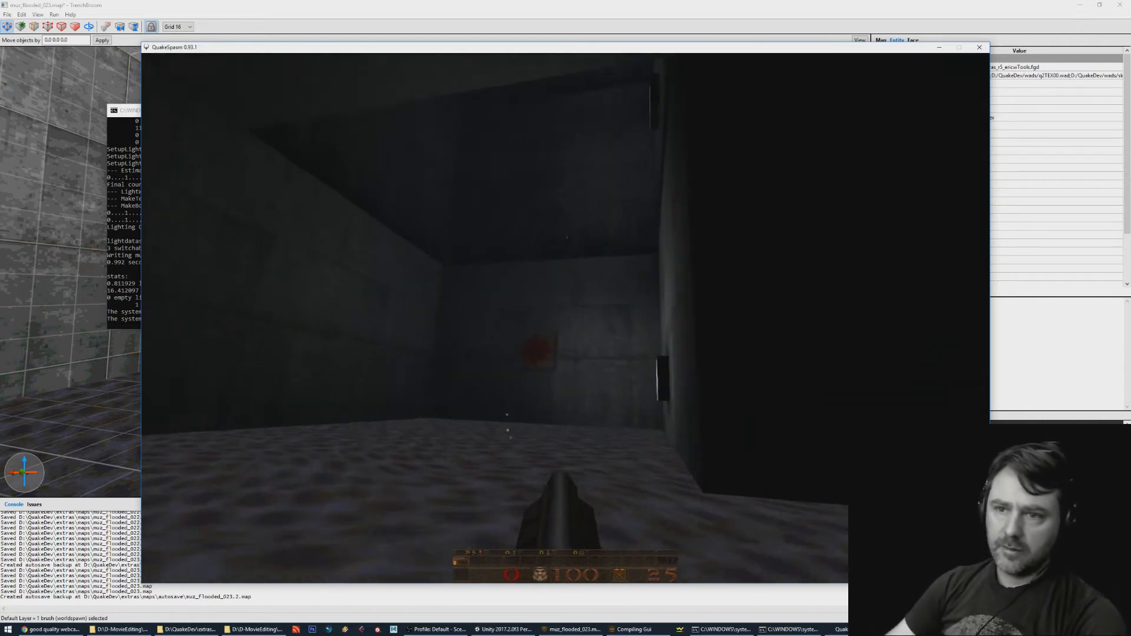
key("w")
Surface in the flooded staircase room and shoot the soldiers on the lit ledge.
left_click(566, 318)
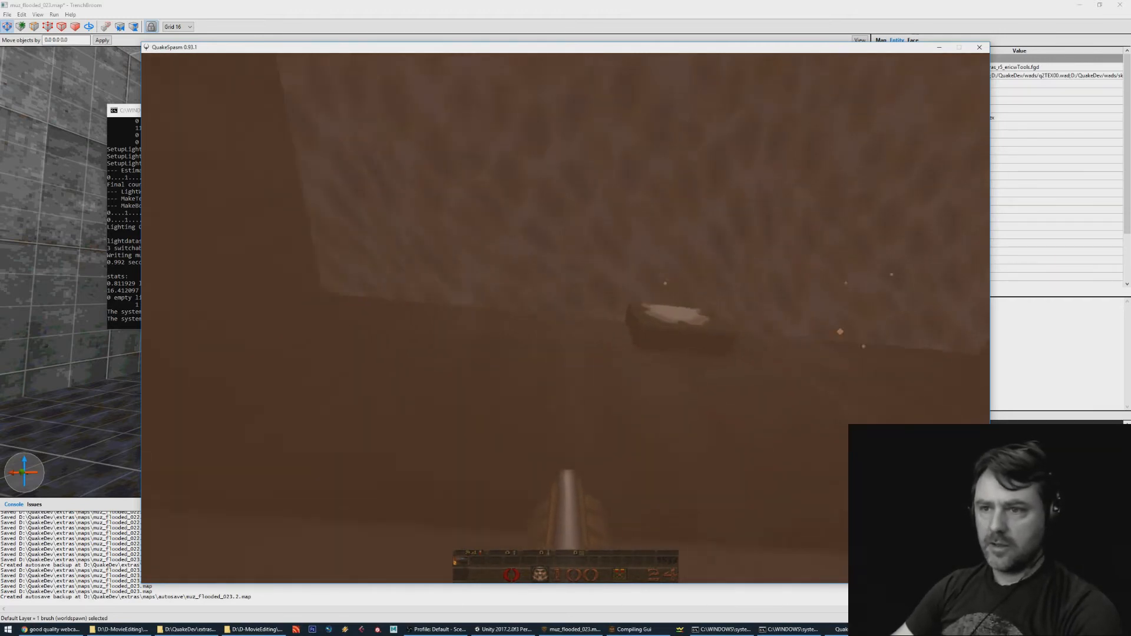
key("space")
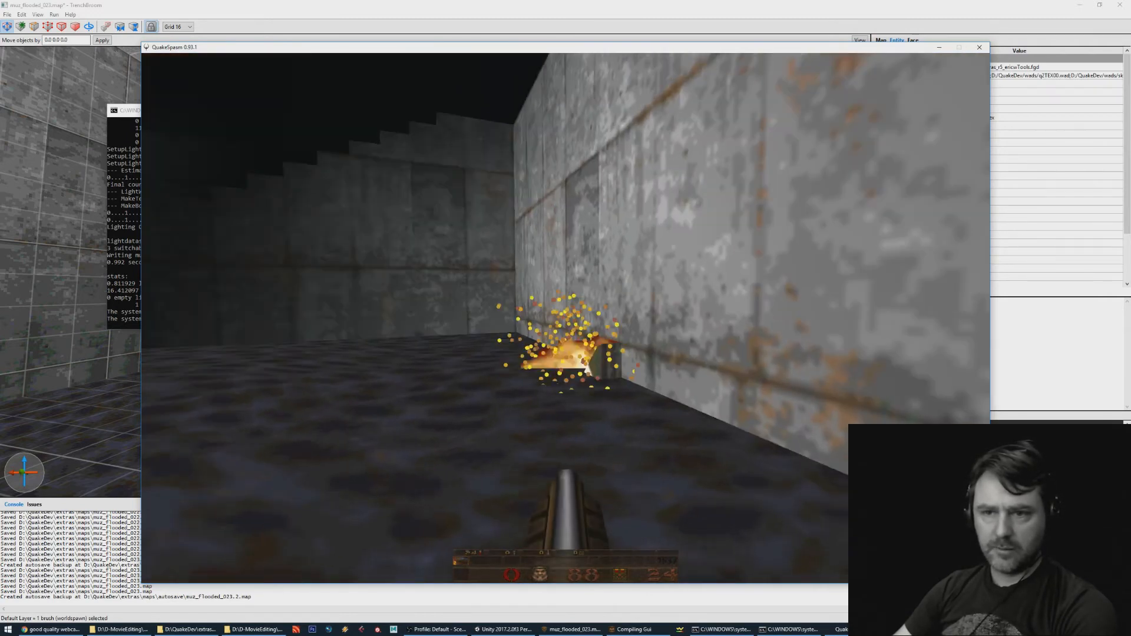
left_click(565, 318)
left_click(566, 319)
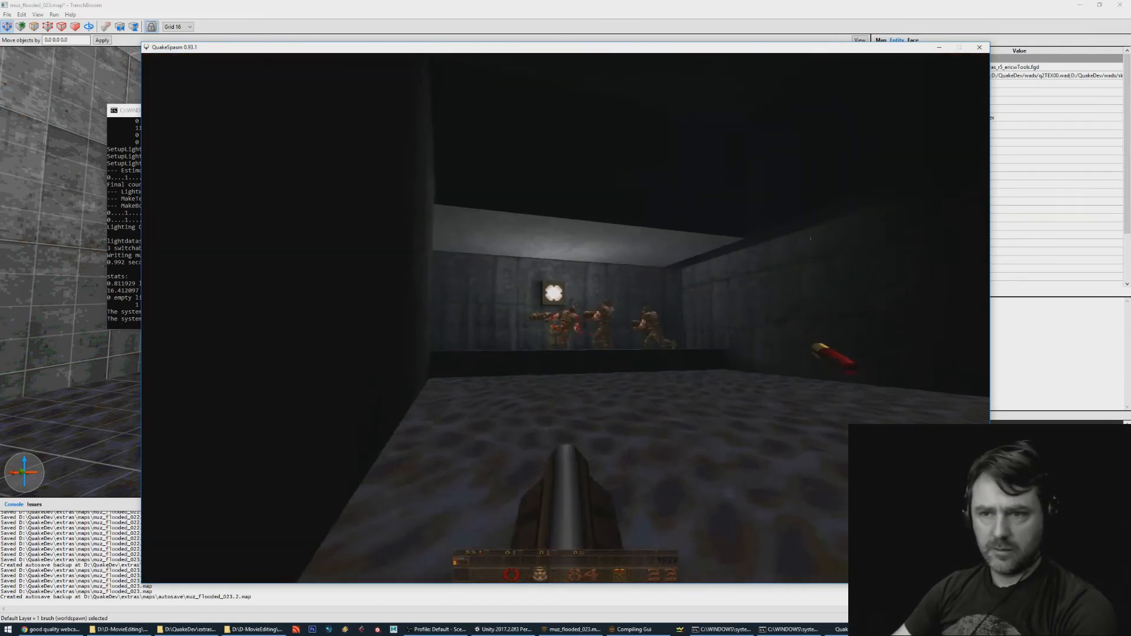
left_click(565, 318)
left_click(565, 318)
left_click(566, 318)
left_click(566, 318)
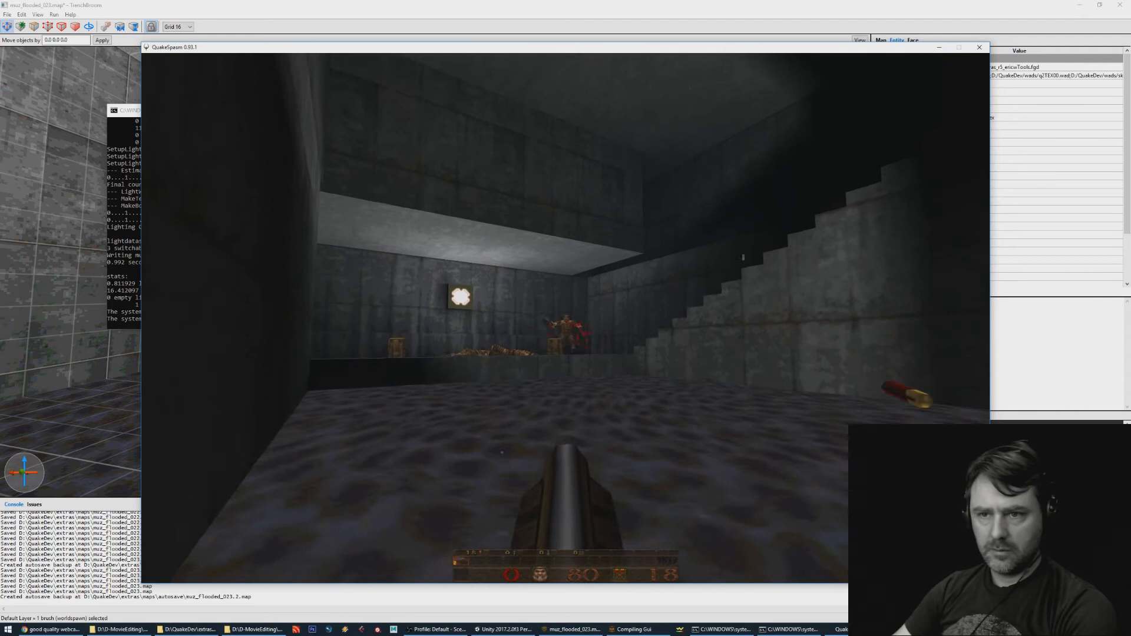
left_click(565, 318)
left_click(566, 318)
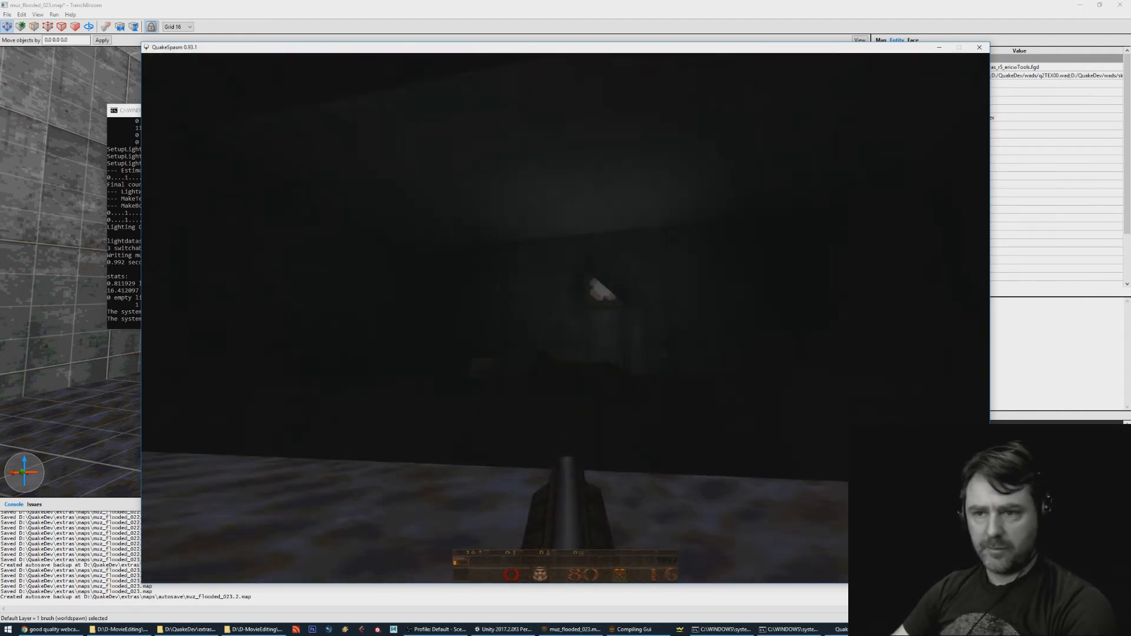
Cross the water to the lit ledge, collect the dropped ammo, and face back toward the flooded room.
key("w")
key("w")
key("s")
key("w")
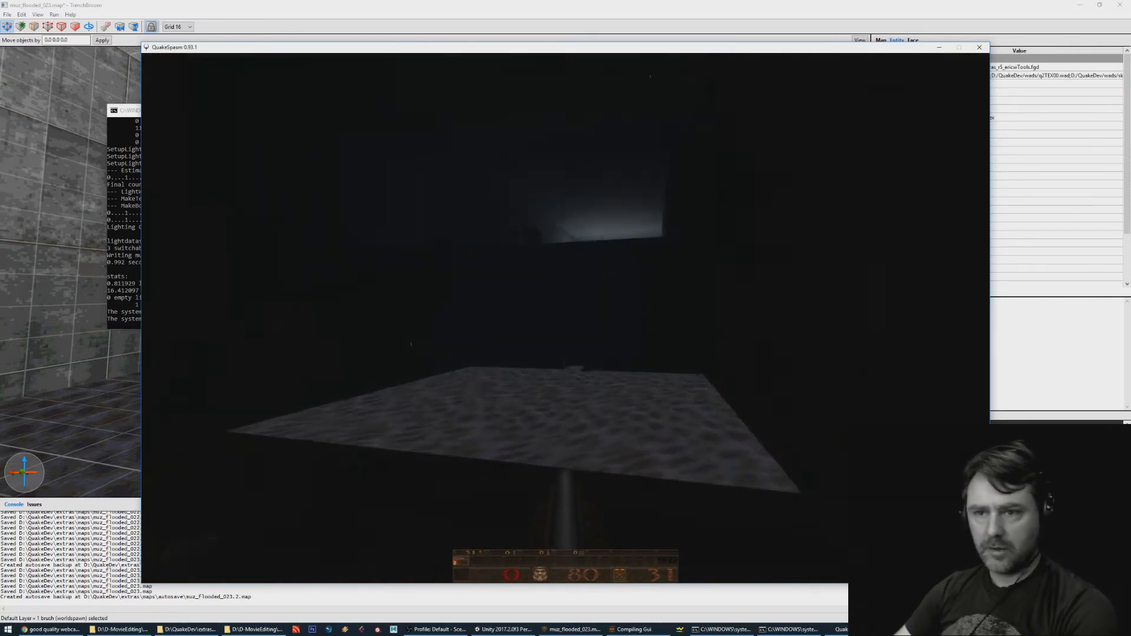
Shoot the enemies silhouetted in the glowing upper opening across the flooded staircase room.
key("w")
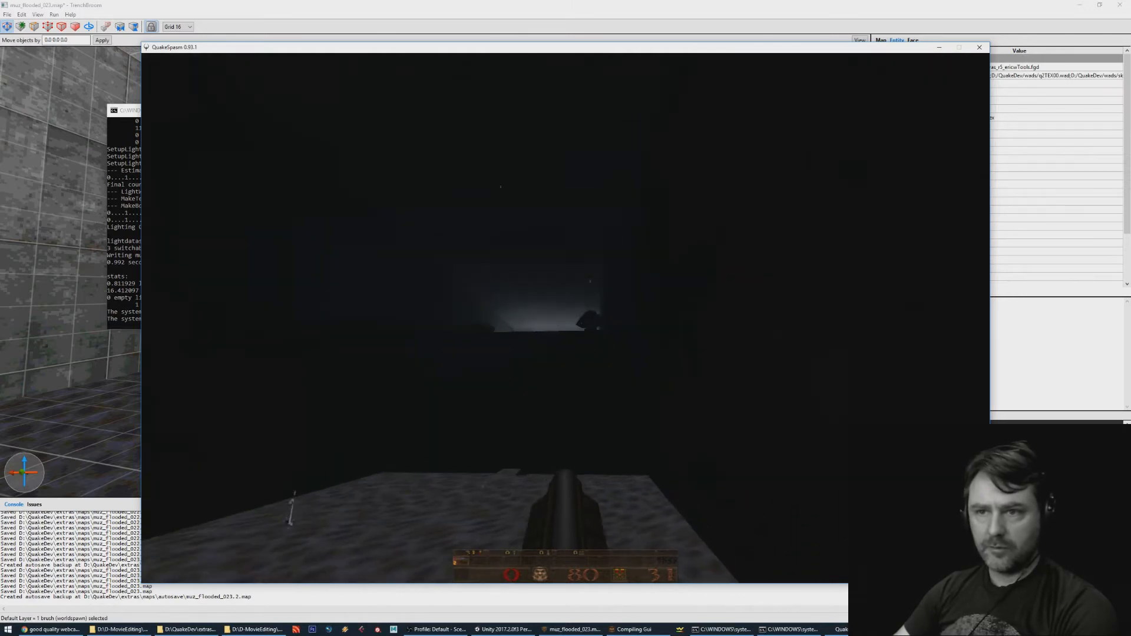
left_click(566, 318)
left_click(565, 318)
left_click(565, 318)
left_click(565, 318)
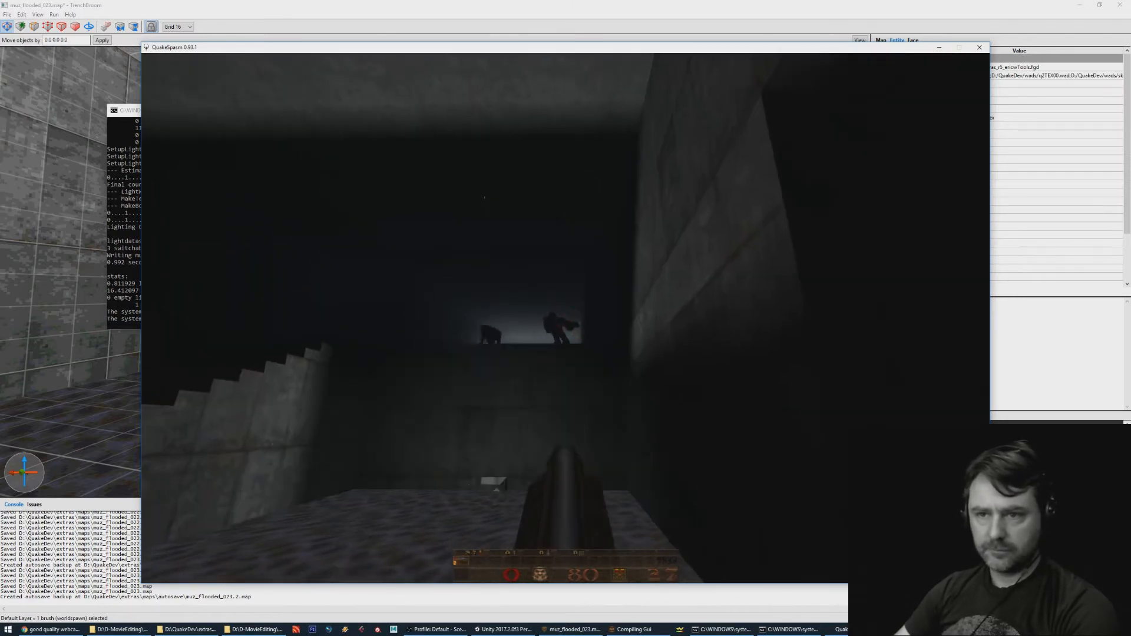
left_click(566, 318)
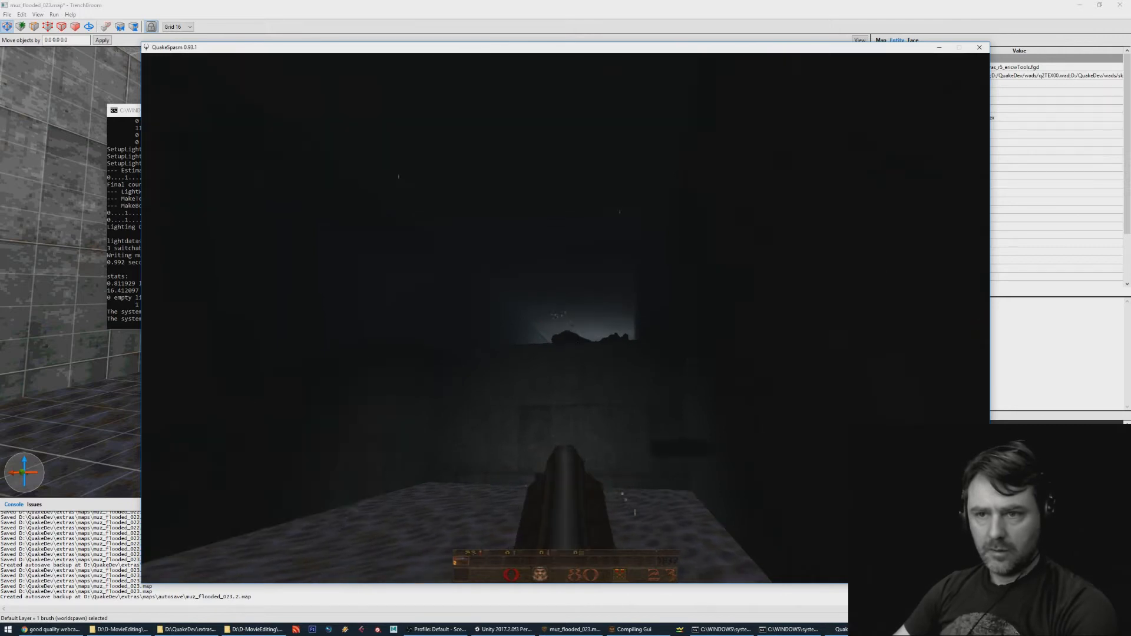
left_click(565, 318)
key("s")
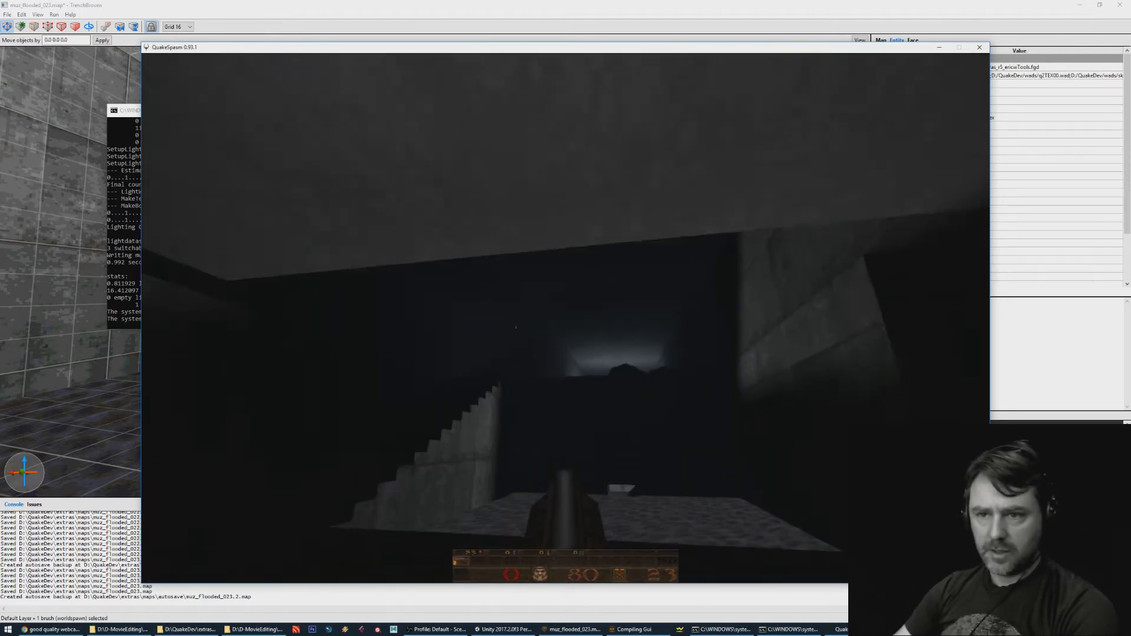
Go back through the flooded room and up to the high passage with paired wall lamps.
key("w")
key("w")
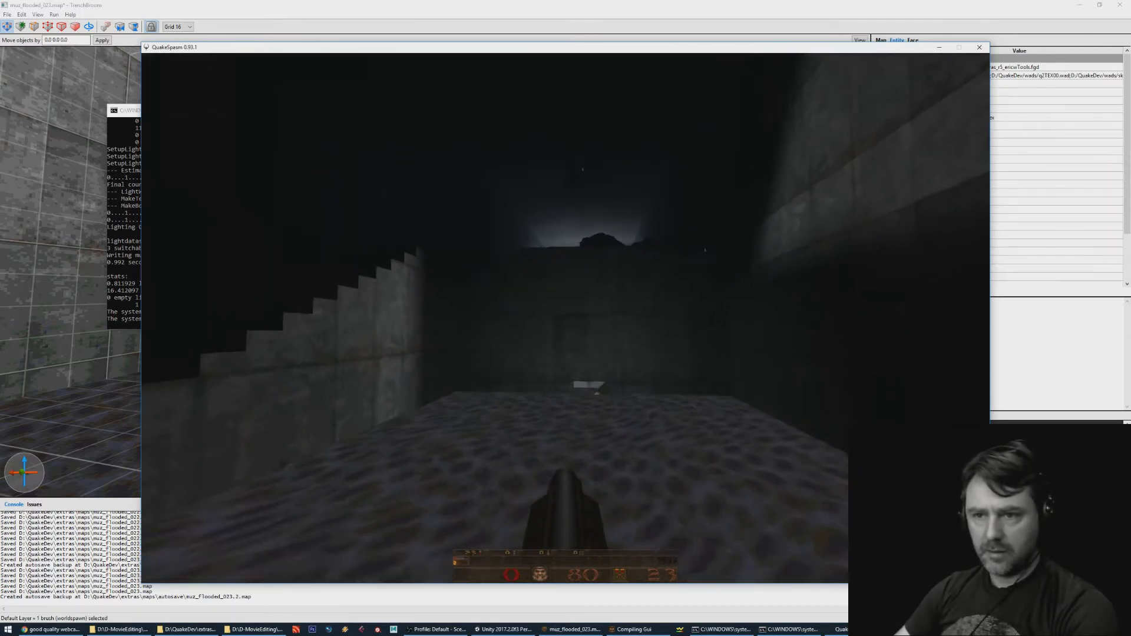
key("w")
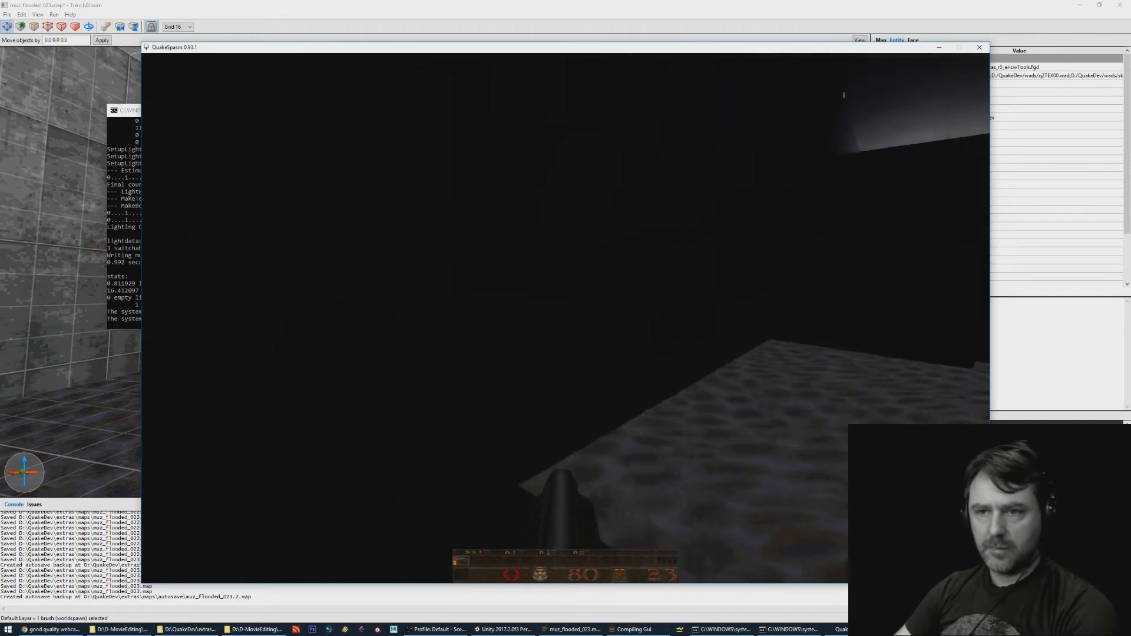
key("w")
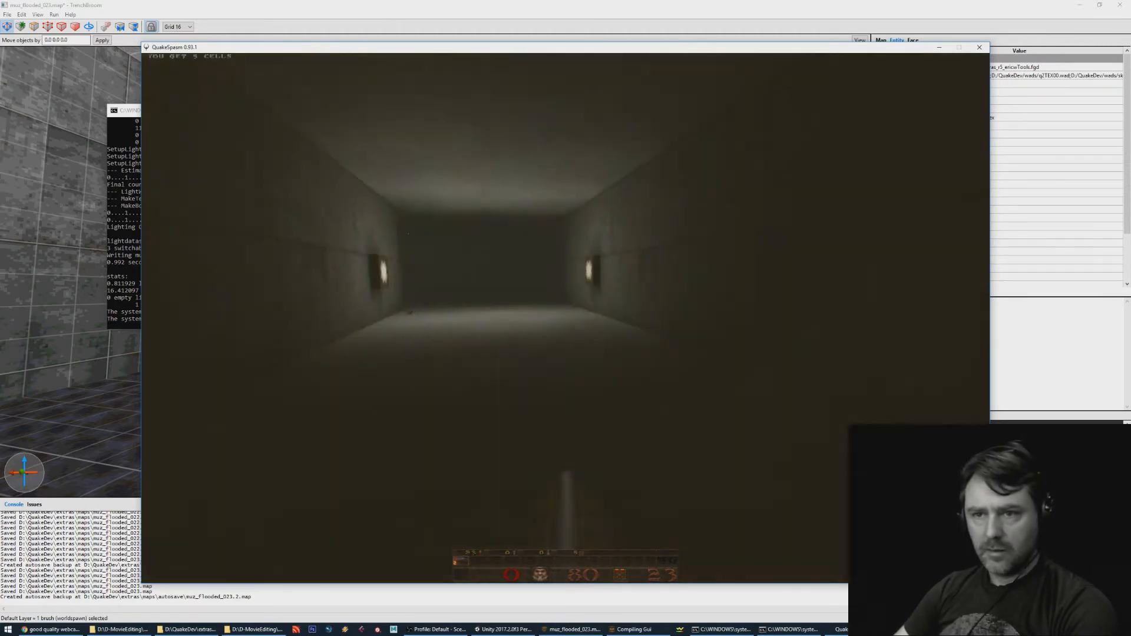
Follow the lamp-lit corridor to the hazard-striped shaft and climb its ladder to the locker room.
key("w")
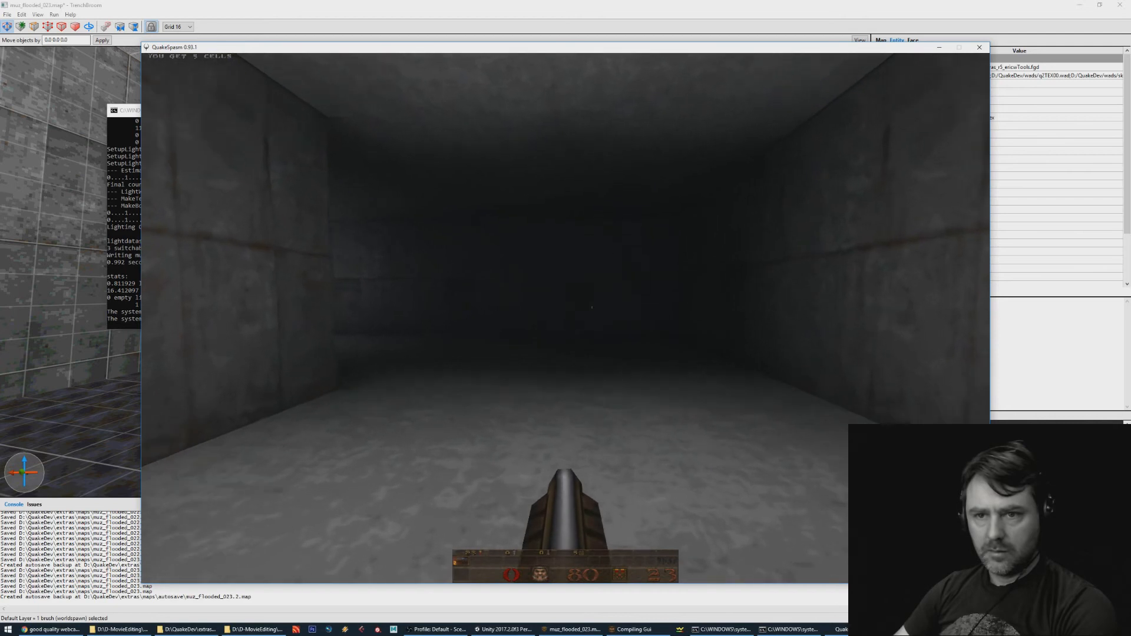
key("w")
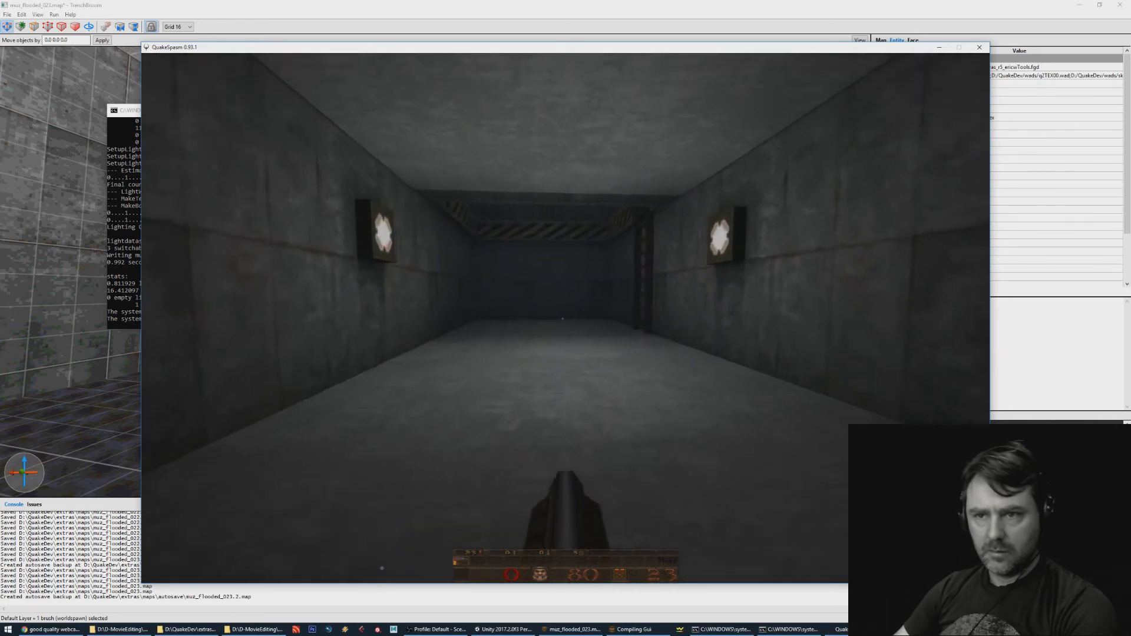
key("w")
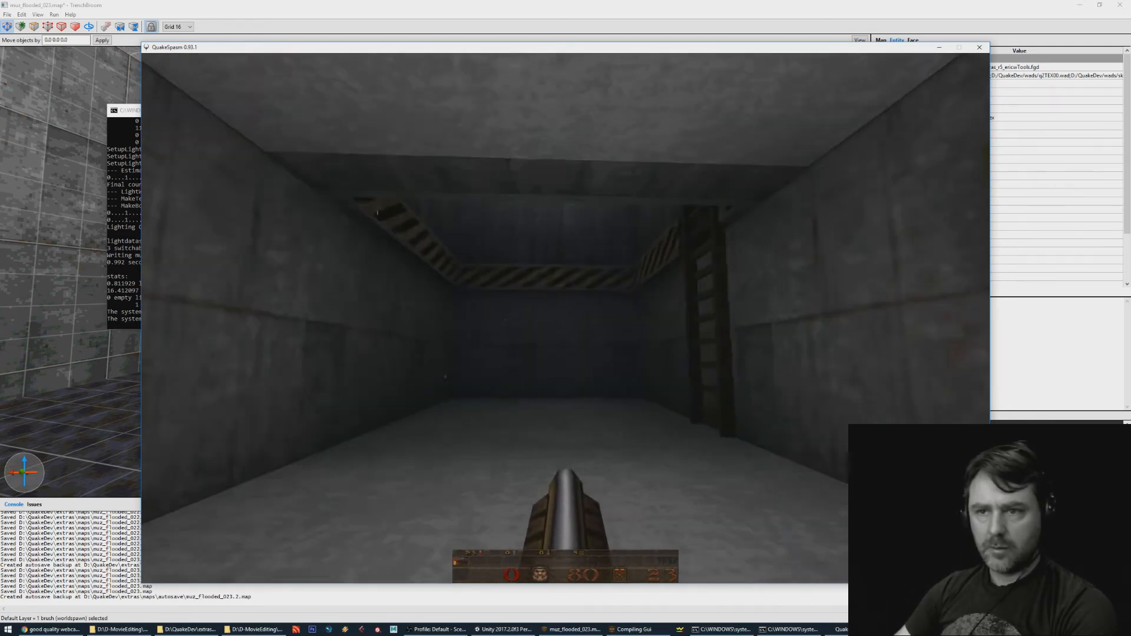
key("w")
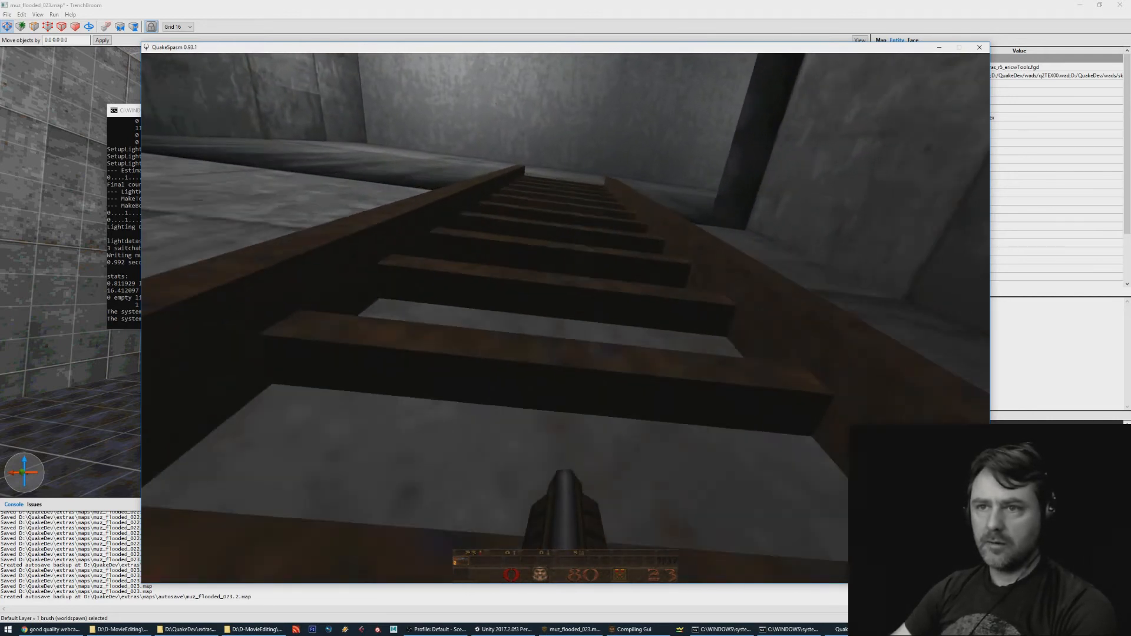
key("w")
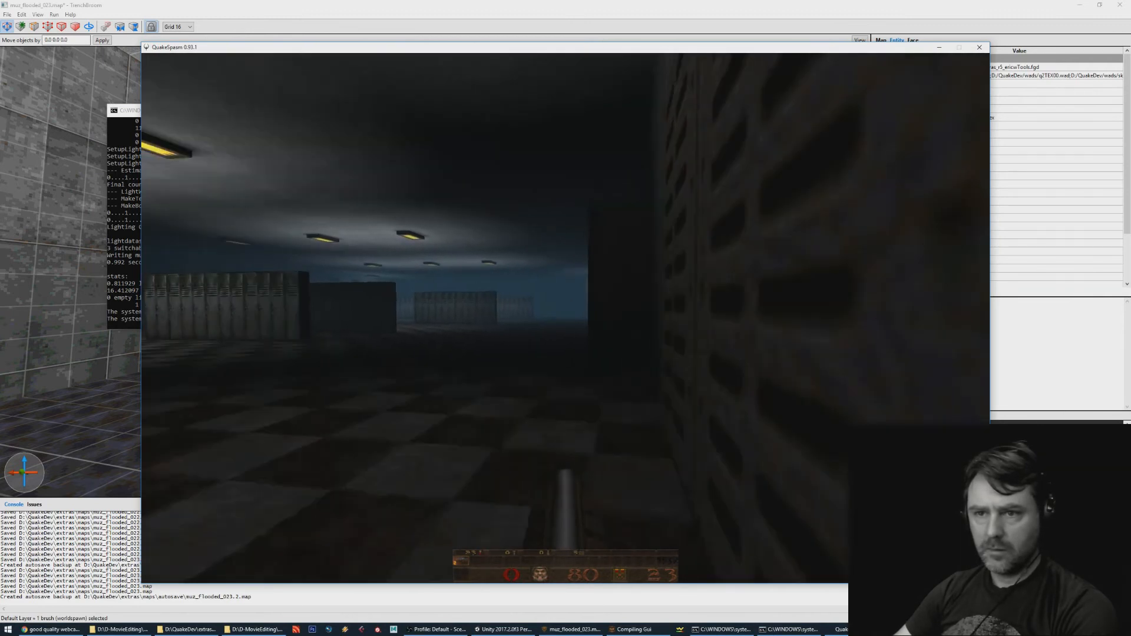
Explore the locker room, checking the vented wall units, locker rows, ceiling lamps and checkered floor.
key("w")
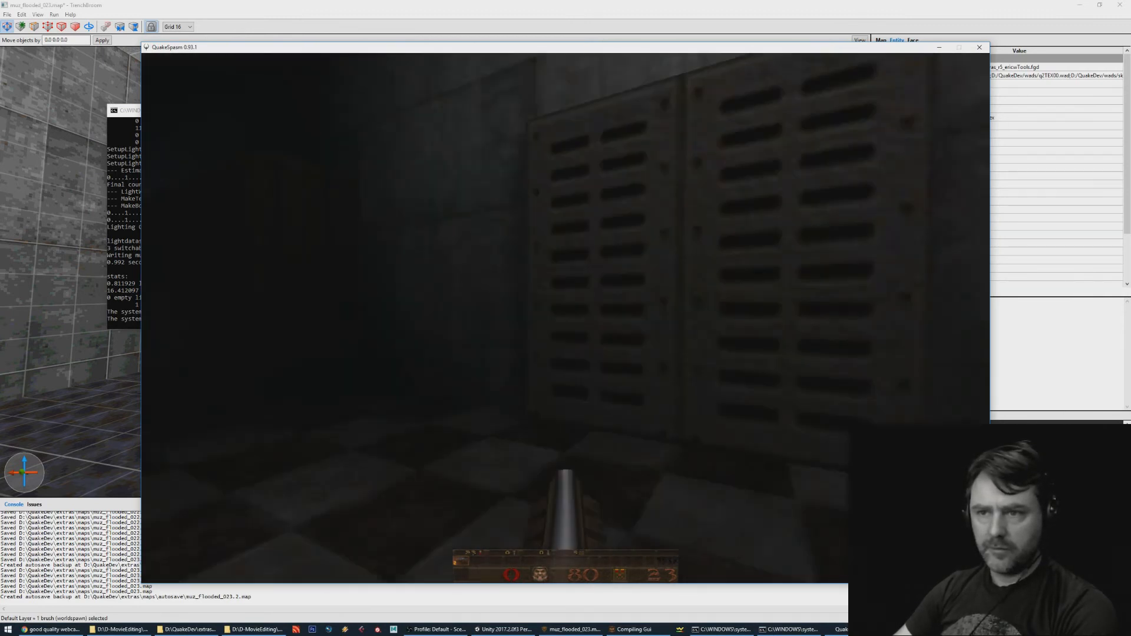
key("w")
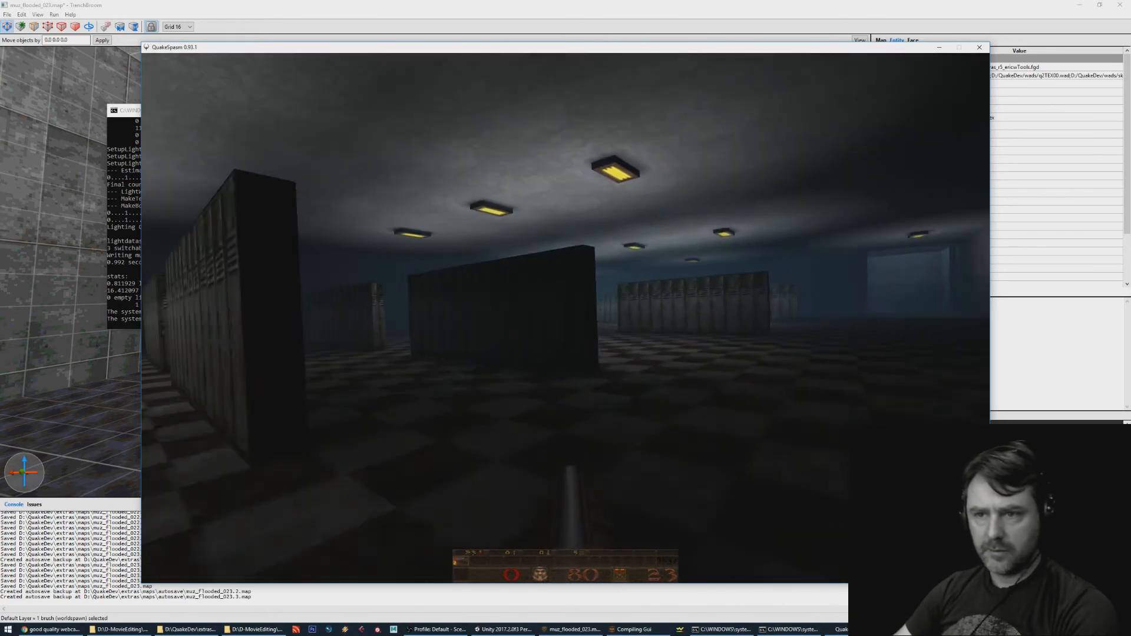
key("w")
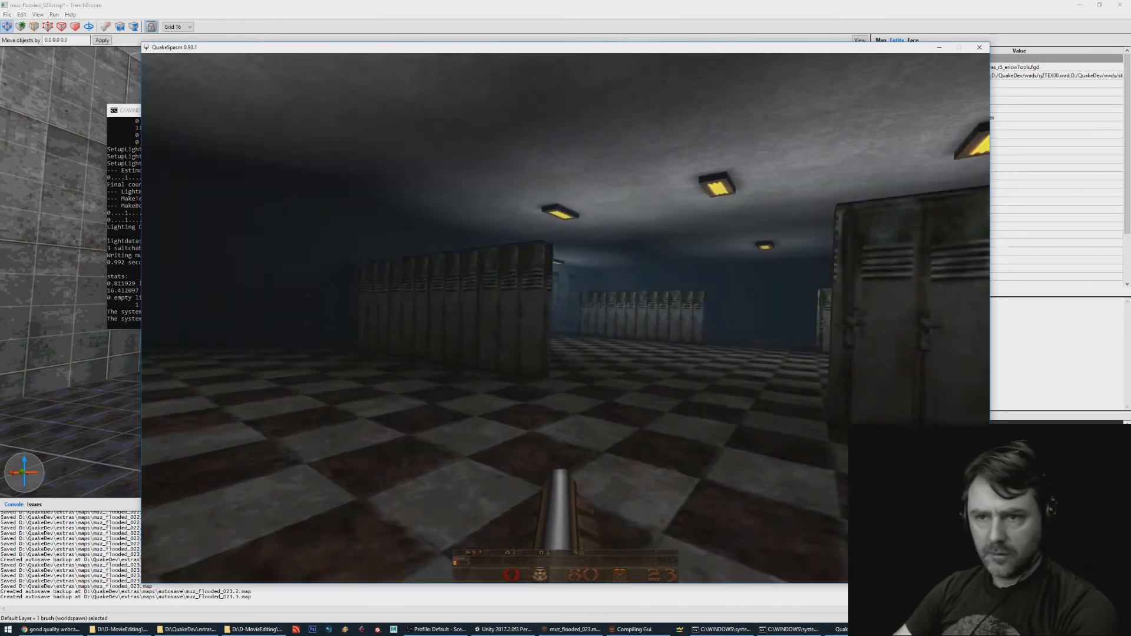
key("w")
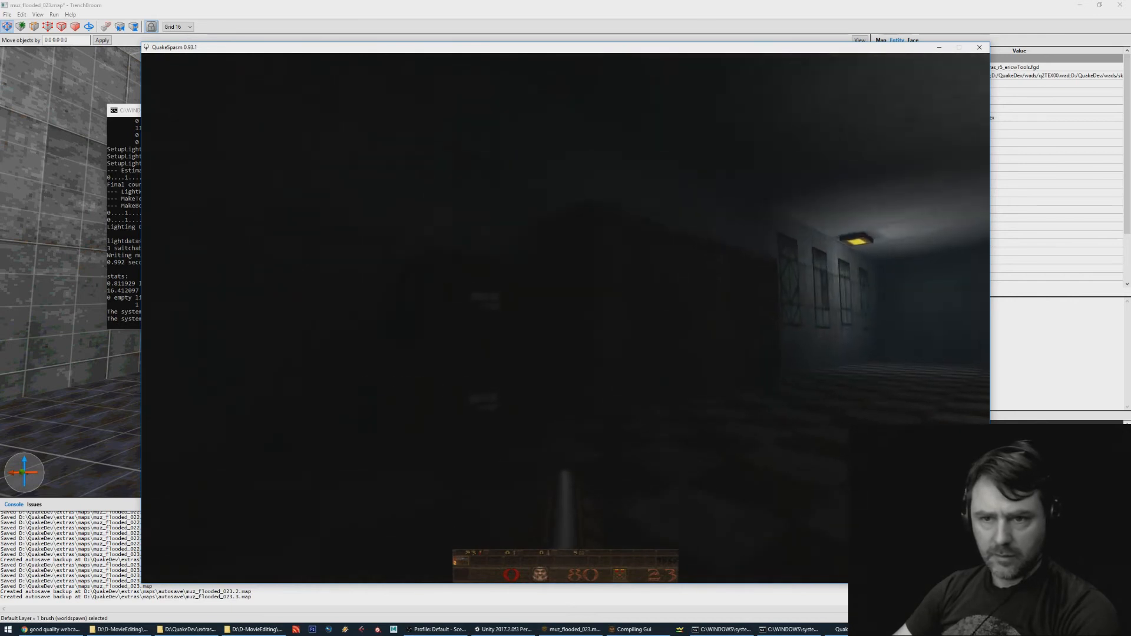
key("w")
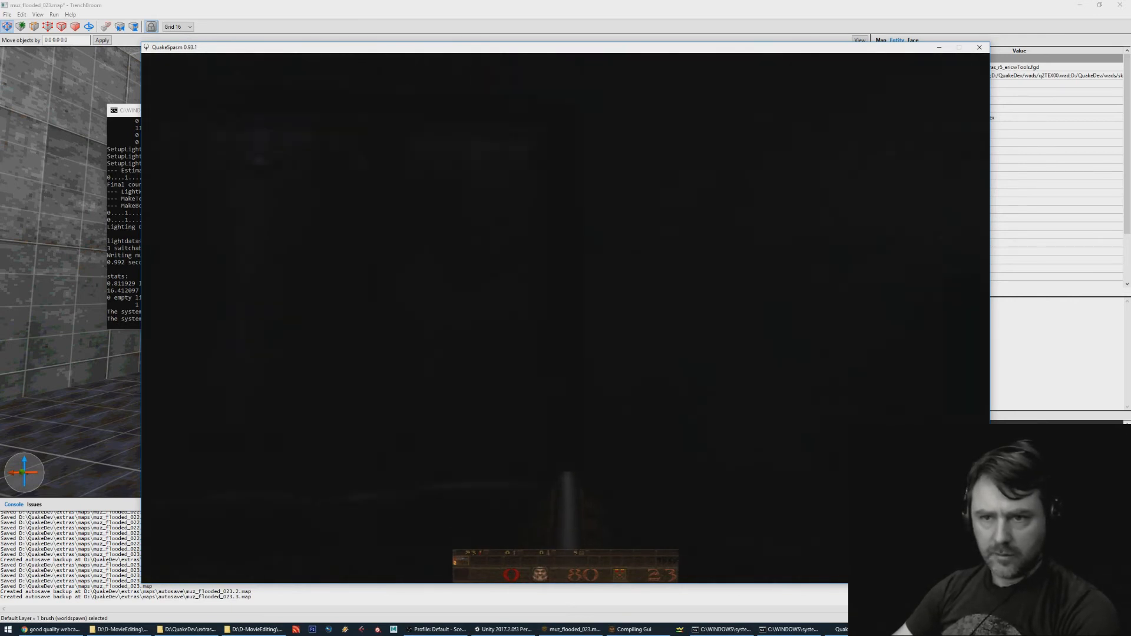
key("w")
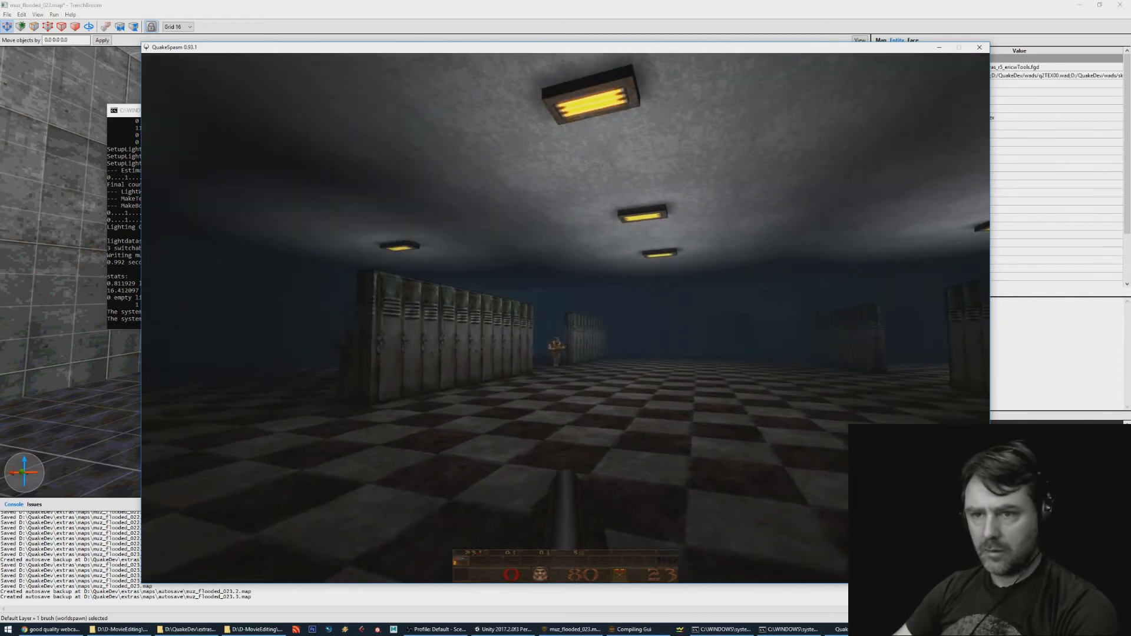
Strafe beside the lockers and shoot the soldiers approaching across the checkered floor.
key("d")
left_click(565, 318)
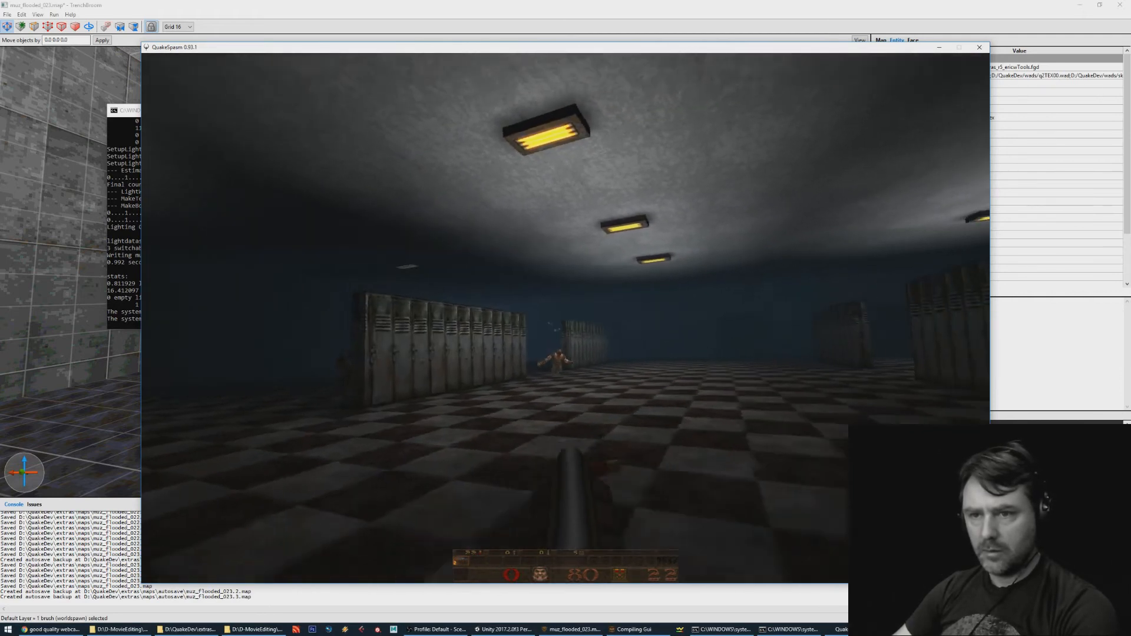
key("a")
left_click(566, 318)
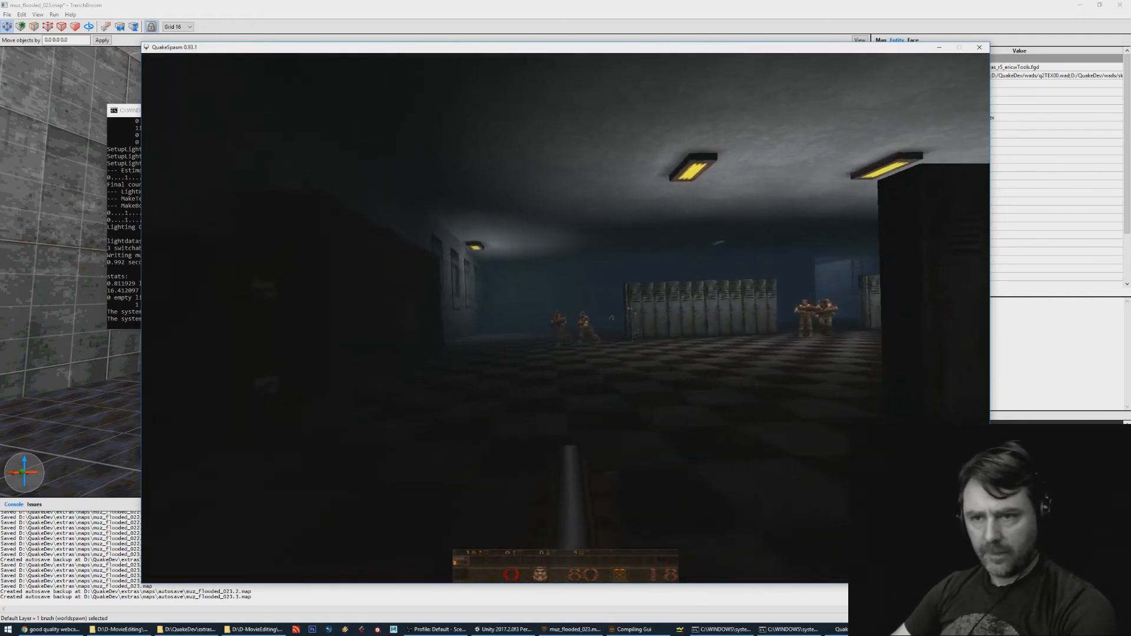
key("d")
left_click(566, 318)
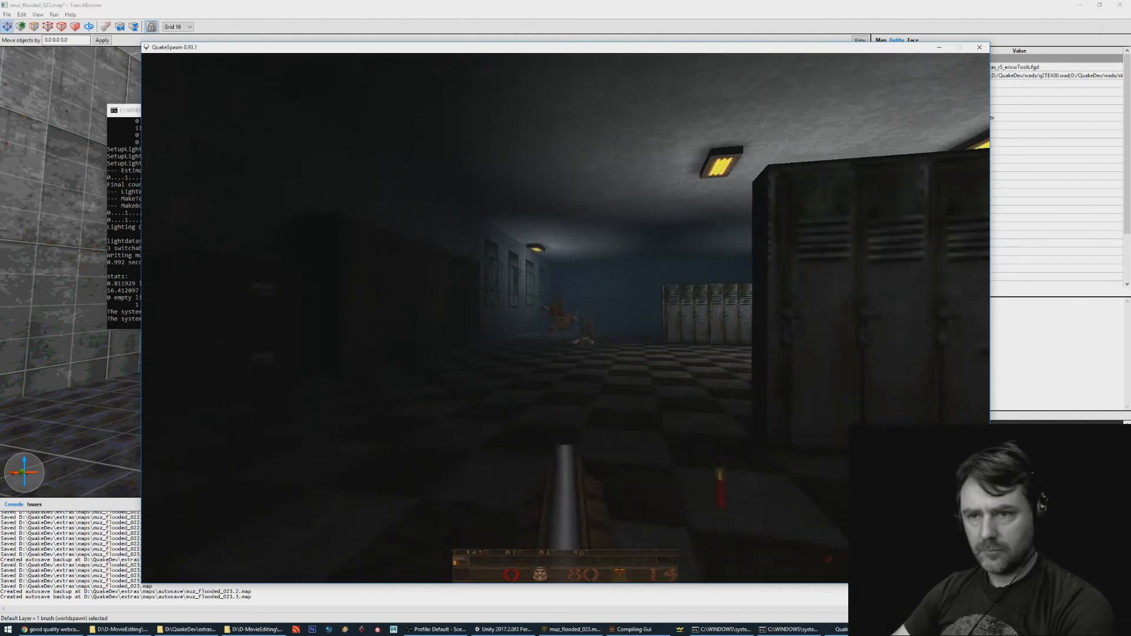
Advance over the fallen soldiers, shoot the remaining pair by the lockers, and collect their ammo near the barred windows.
key("w")
key("w")
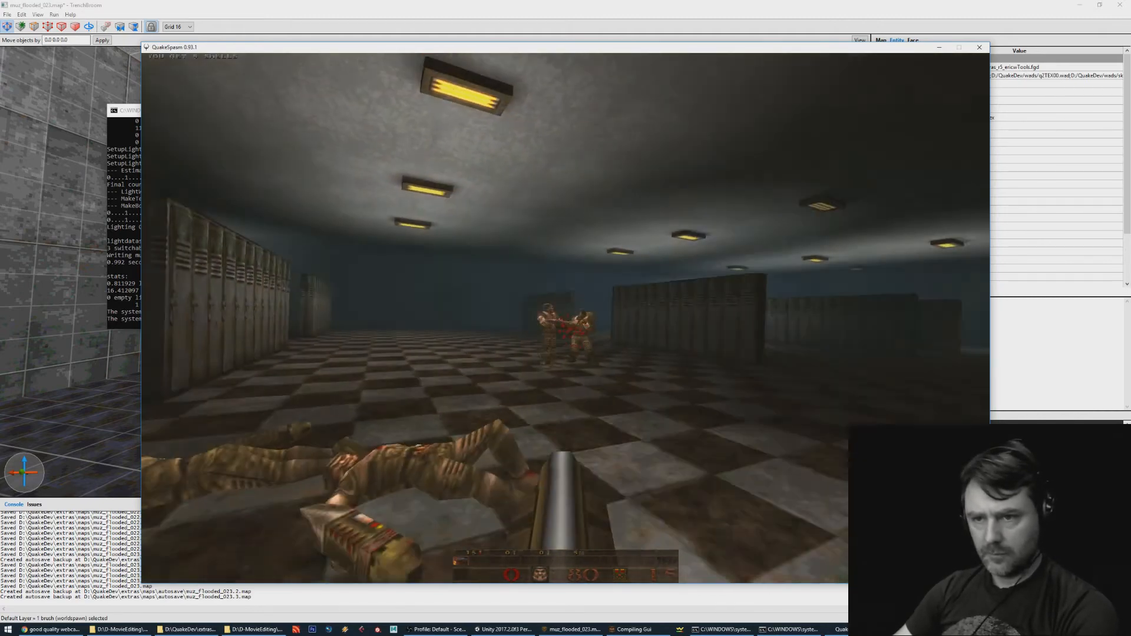
left_click(566, 318)
left_click(565, 318)
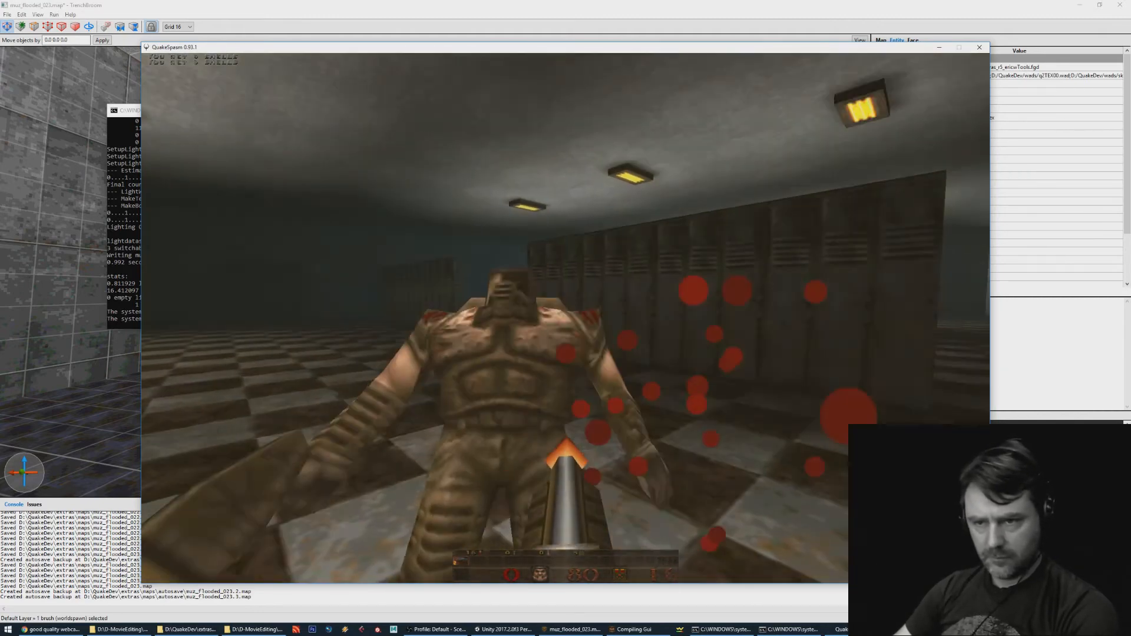
key("w")
key("w")
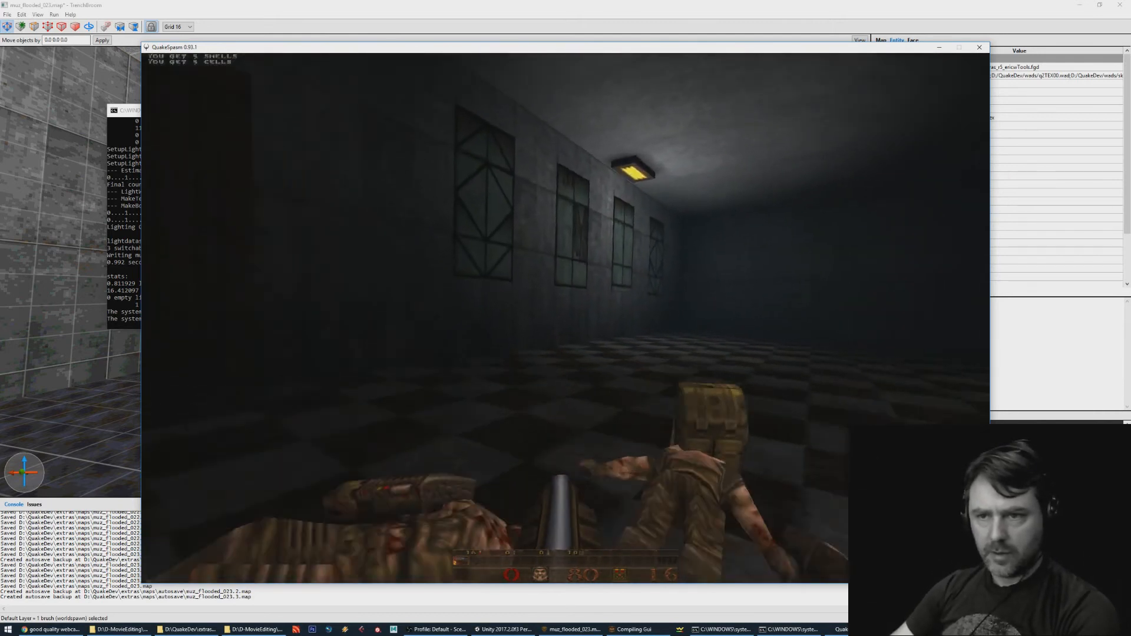